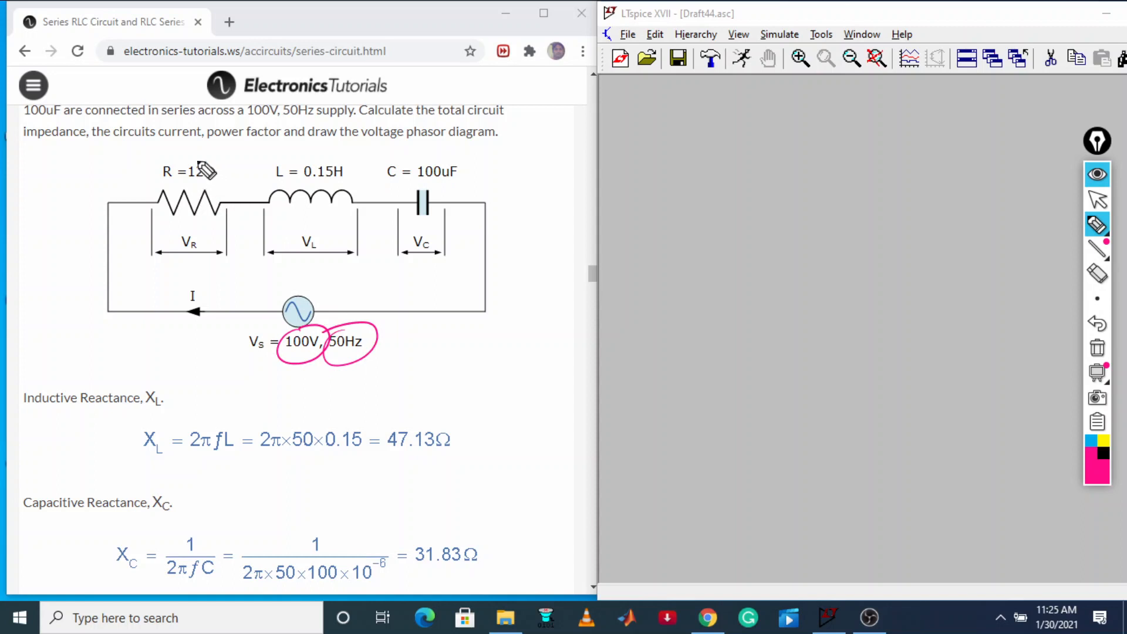
Circle the resistor, inductor and capacitor values on the web page's circuit diagram, and clear all the pen marks
drag(199, 168, 200, 162)
mouse_move(352, 167)
mouse_down()
mouse_move(302, 189)
mouse_move(330, 165)
mouse_up()
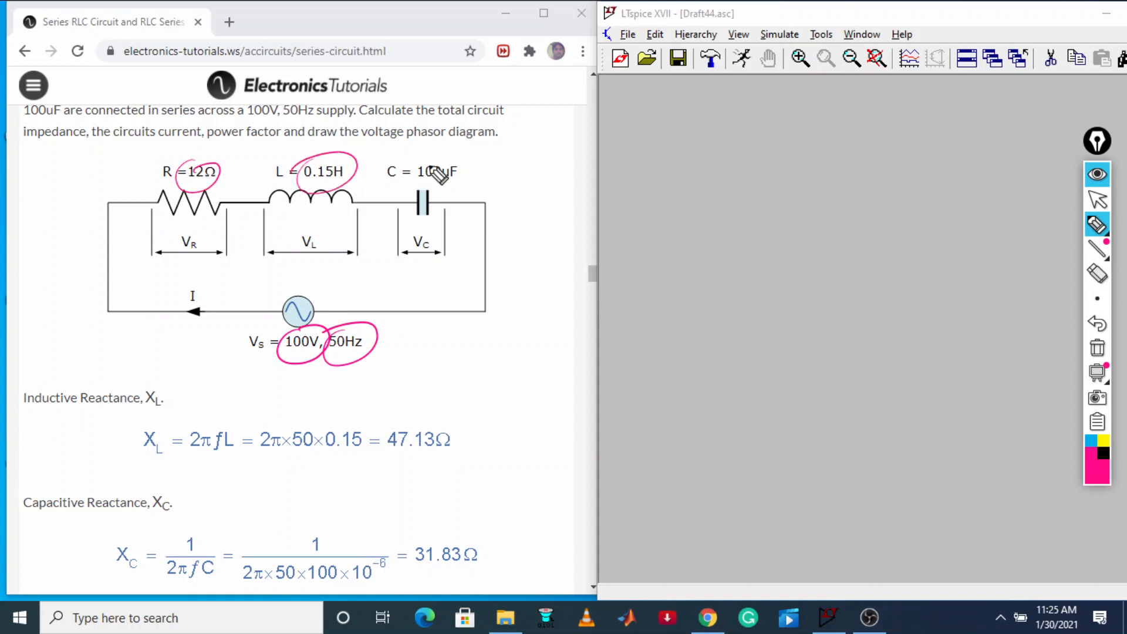
drag(431, 169, 411, 166)
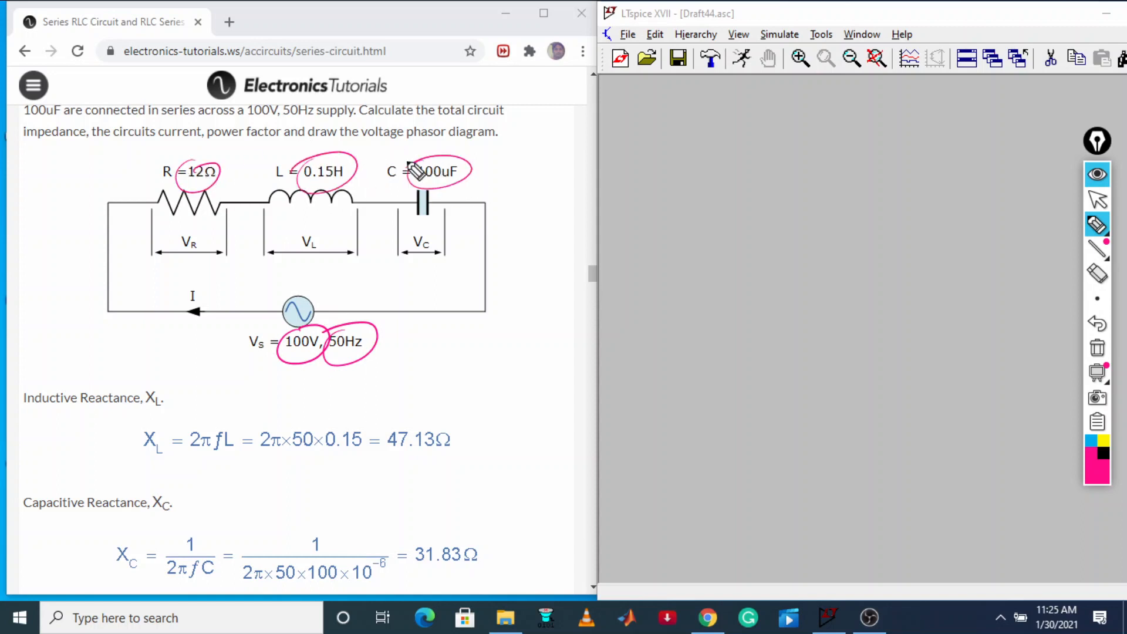
click(1097, 347)
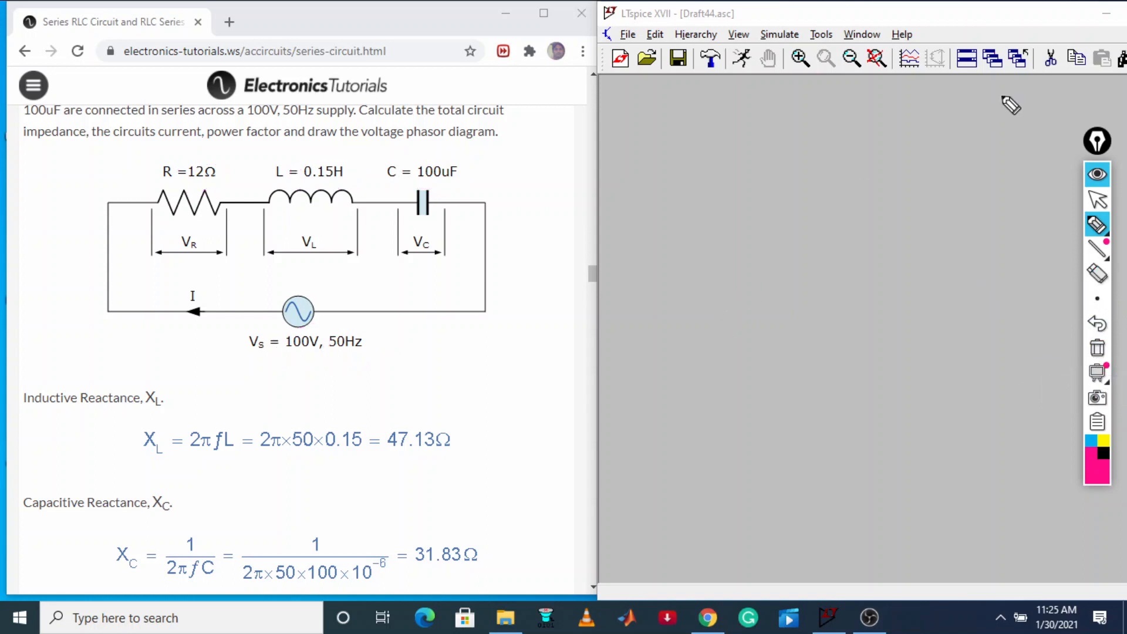
click(1097, 201)
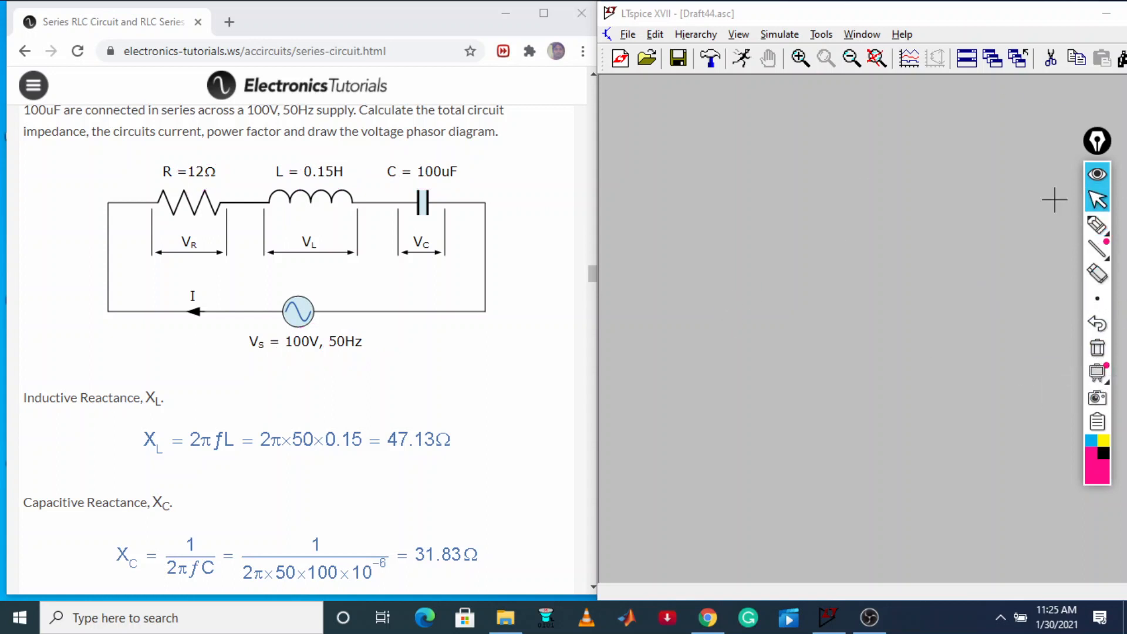
Maximize the LTspice window and place one voltage source in the empty schematic
drag(1028, 13, 972, 13)
click(1088, 12)
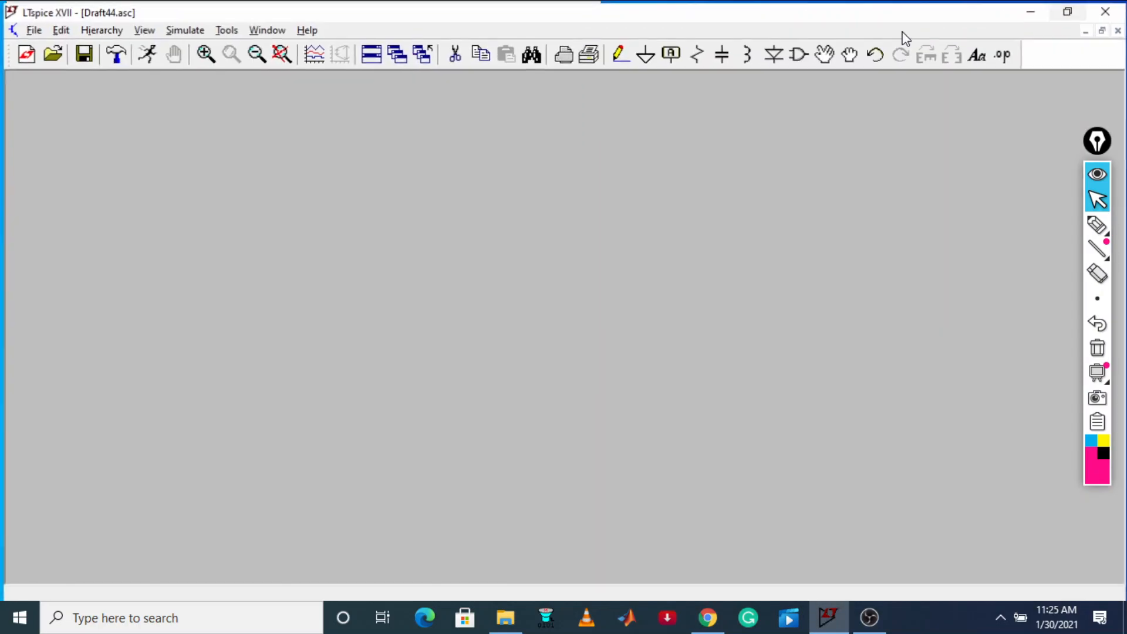
click(773, 53)
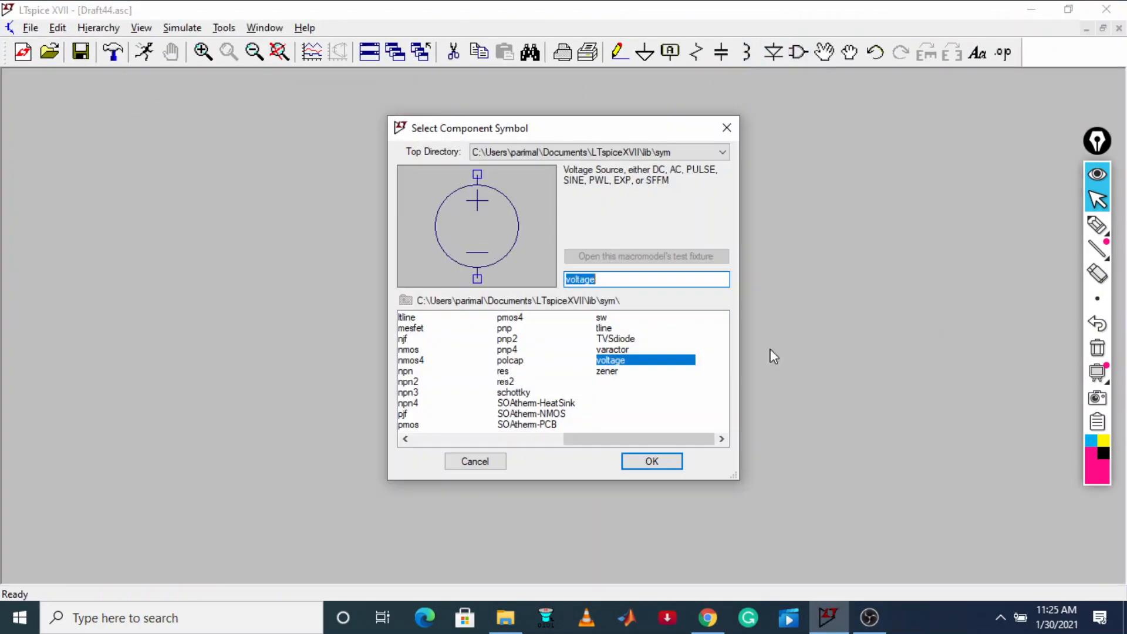
click(649, 462)
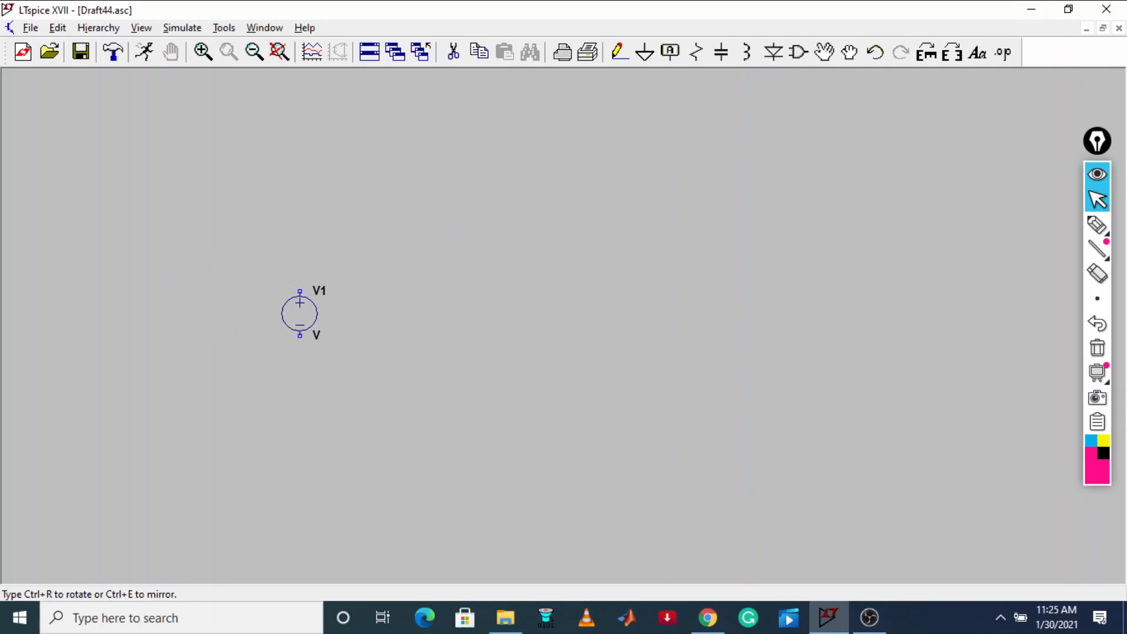
click(304, 314)
key(Escape)
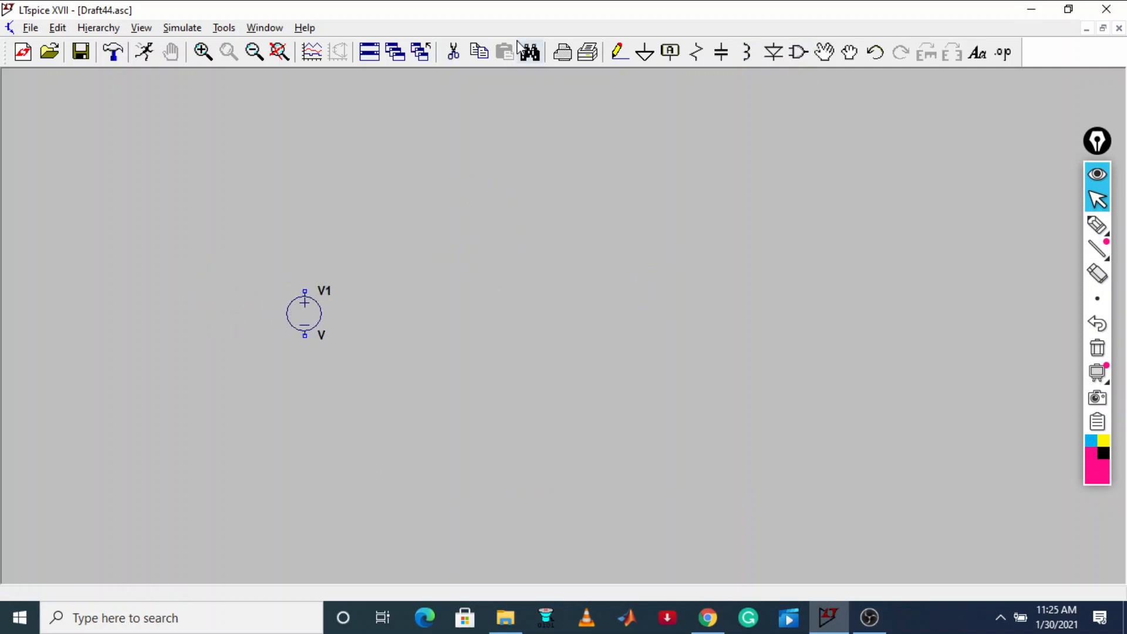
Place one horizontal resistor above and to the right of the voltage source
click(705, 56)
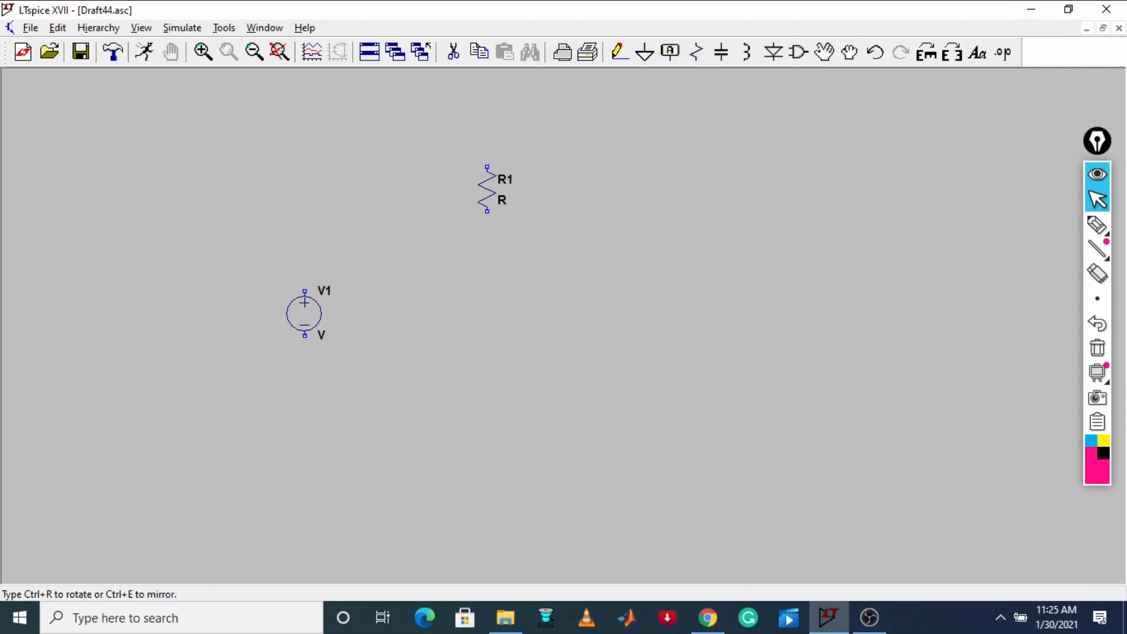
key(ctrl+r)
key(ctrl+r)
key(ctrl+r)
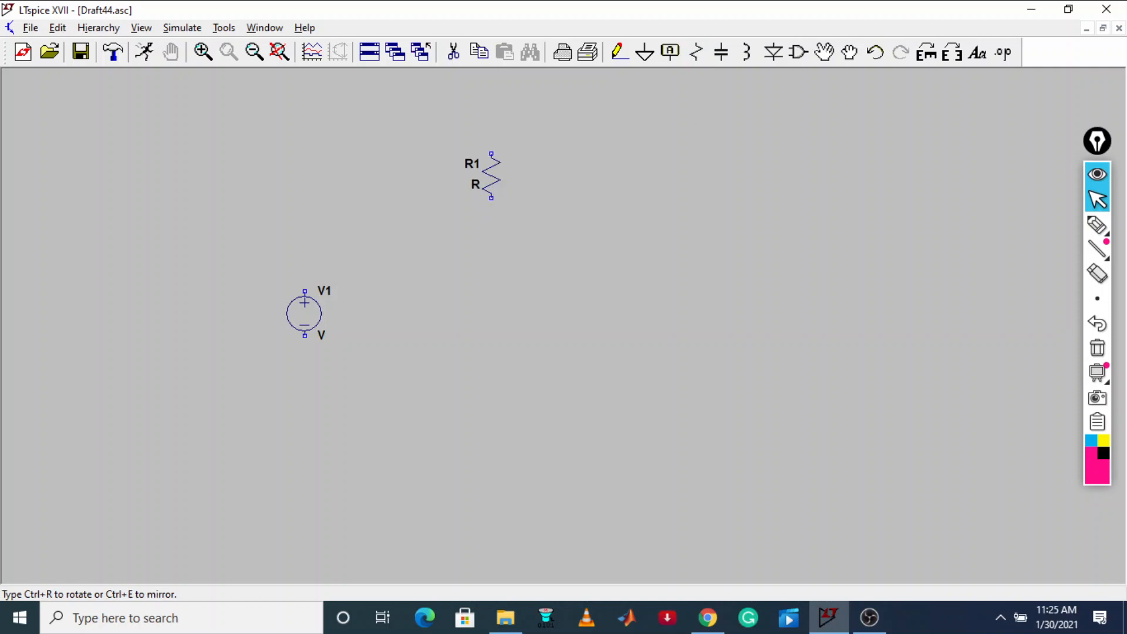
click(433, 256)
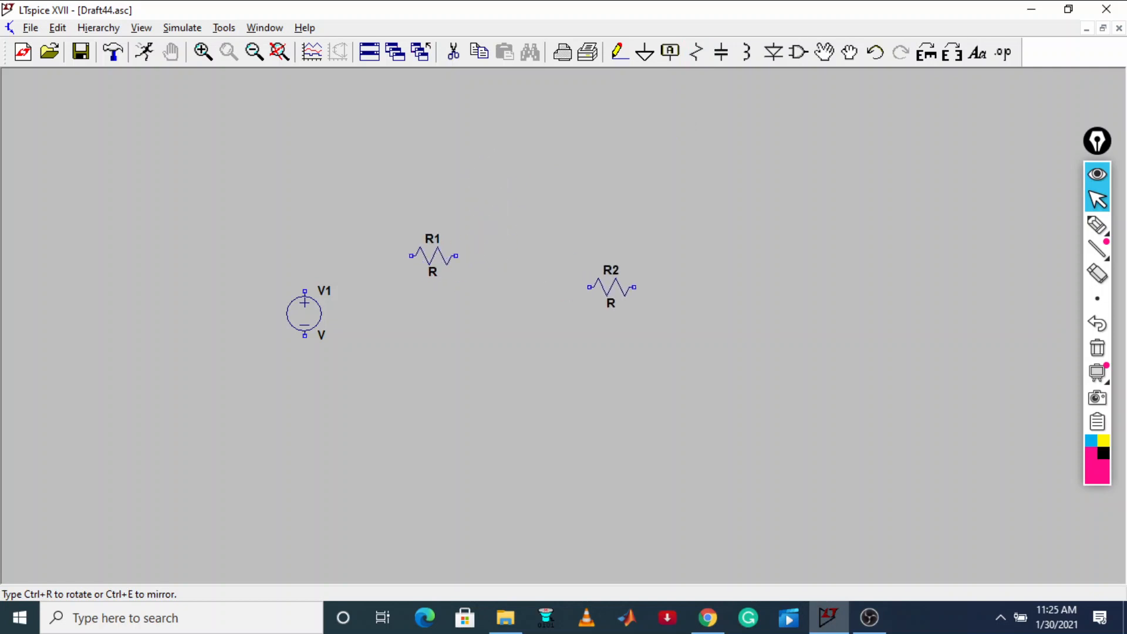
key(Escape)
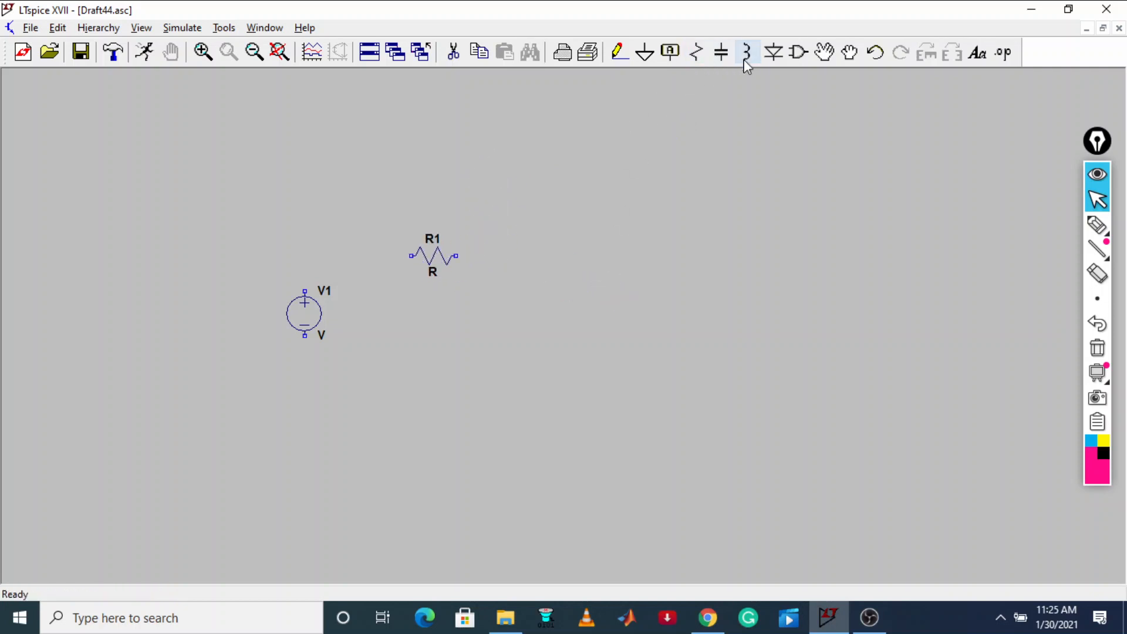
Place one horizontal inductor to the right of the resistor, in line with it
click(746, 52)
key(ctrl+r)
key(ctrl+r)
key(ctrl+r)
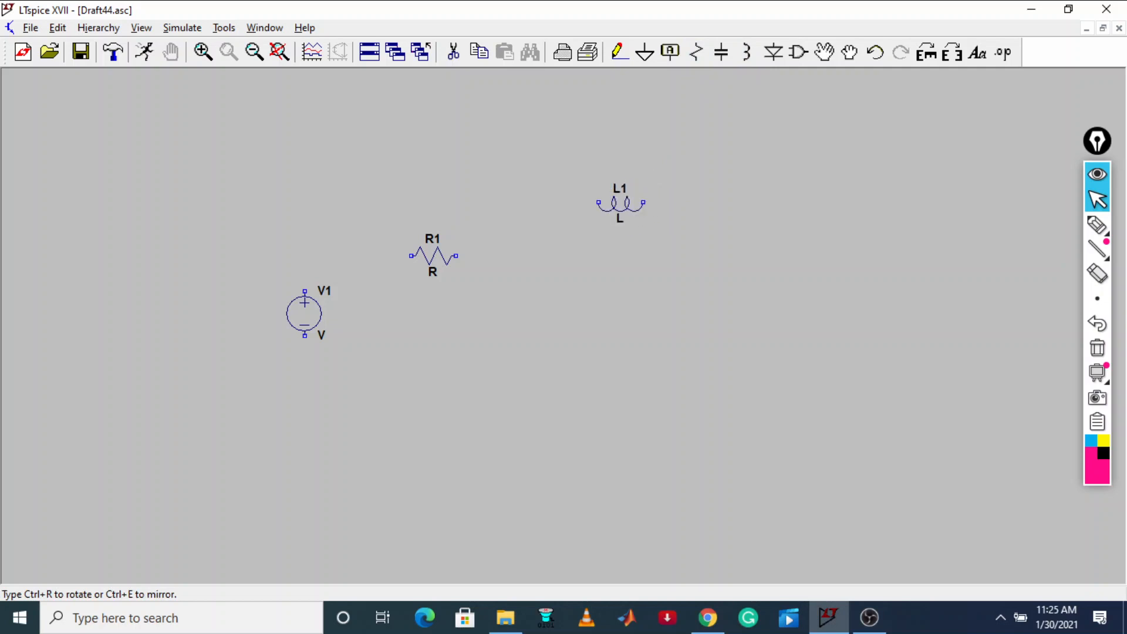
click(548, 255)
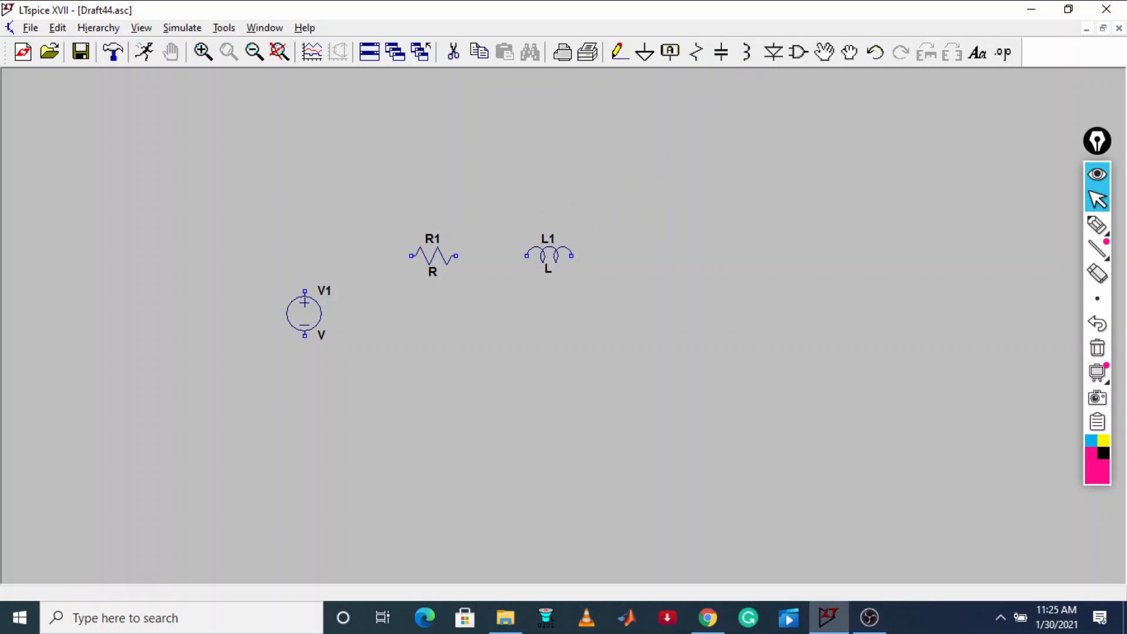
key(Escape)
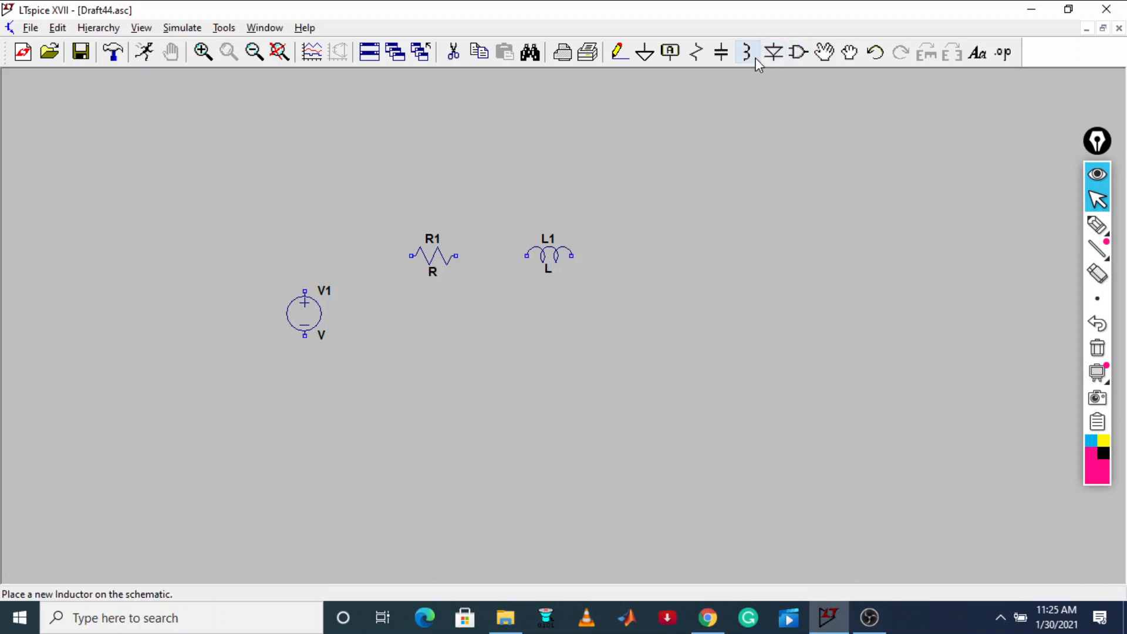
Place one horizontal capacitor to the right of the inductor
click(732, 58)
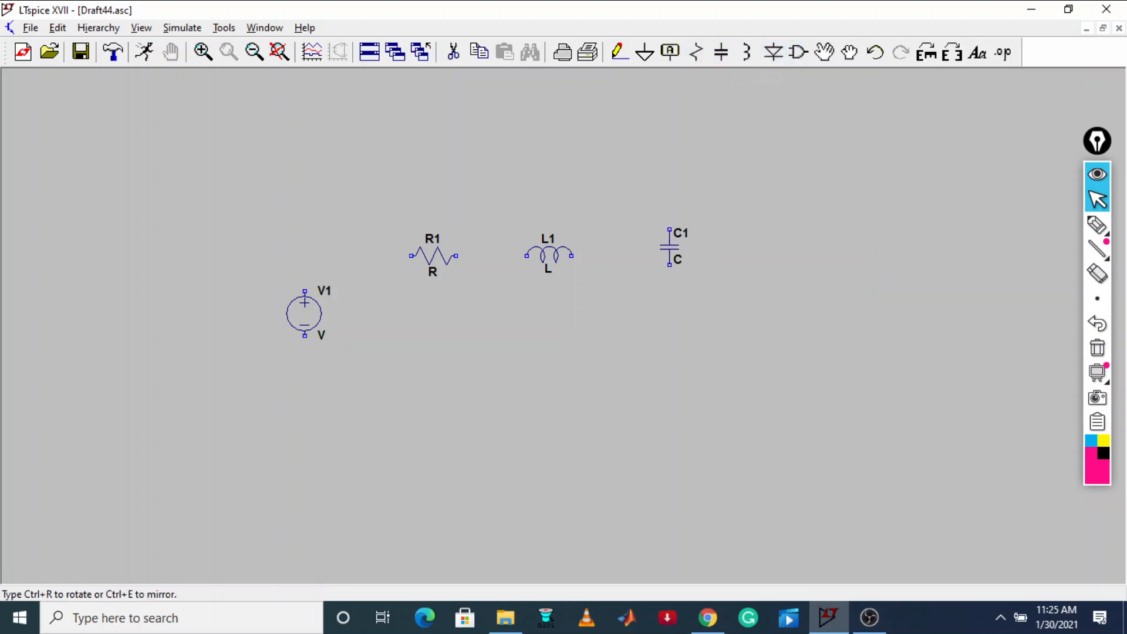
key(ctrl+r)
key(ctrl+r)
key(ctrl+r)
click(678, 246)
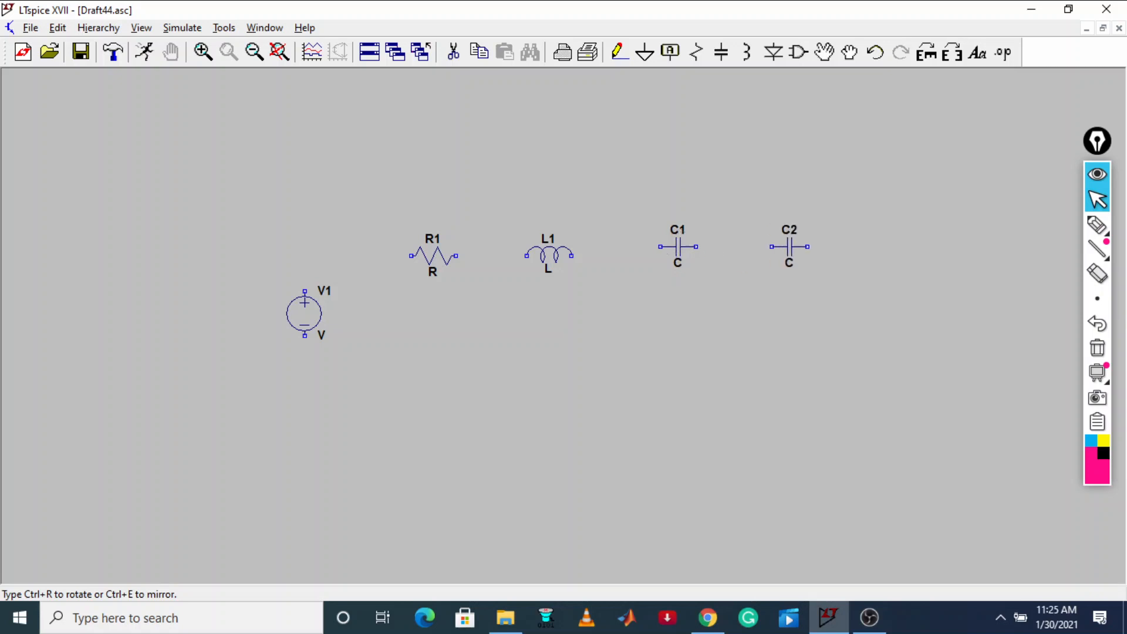
key(Escape)
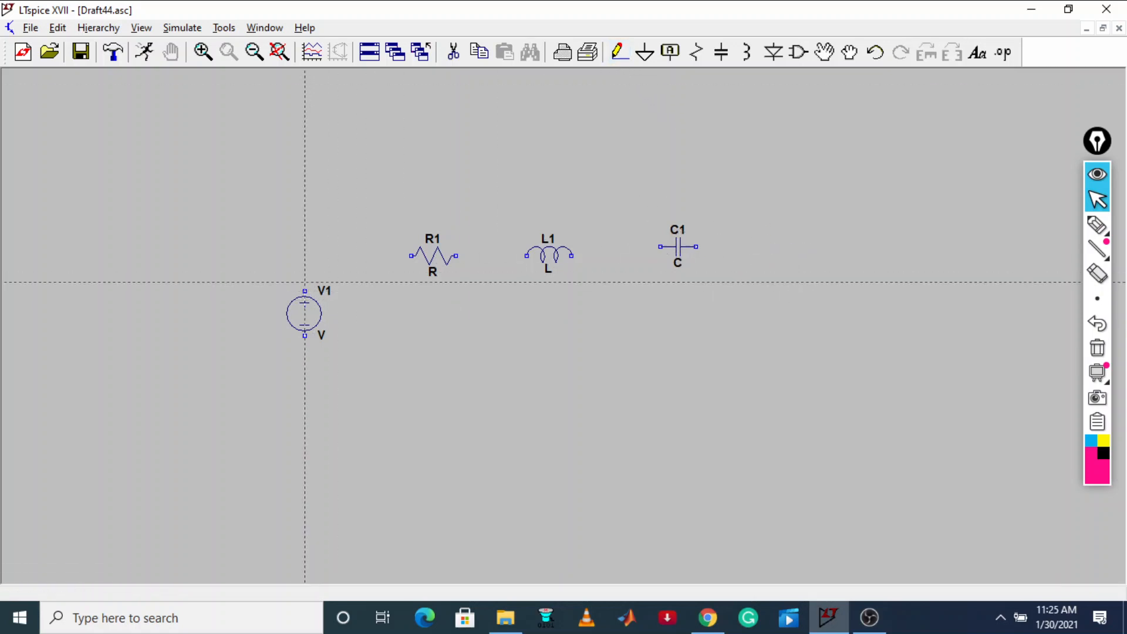
Wire the voltage source, resistor, inductor and capacitor in series, closing the loop back to the source's negative terminal
click(304, 290)
click(411, 256)
right_click(527, 256)
right_click(660, 255)
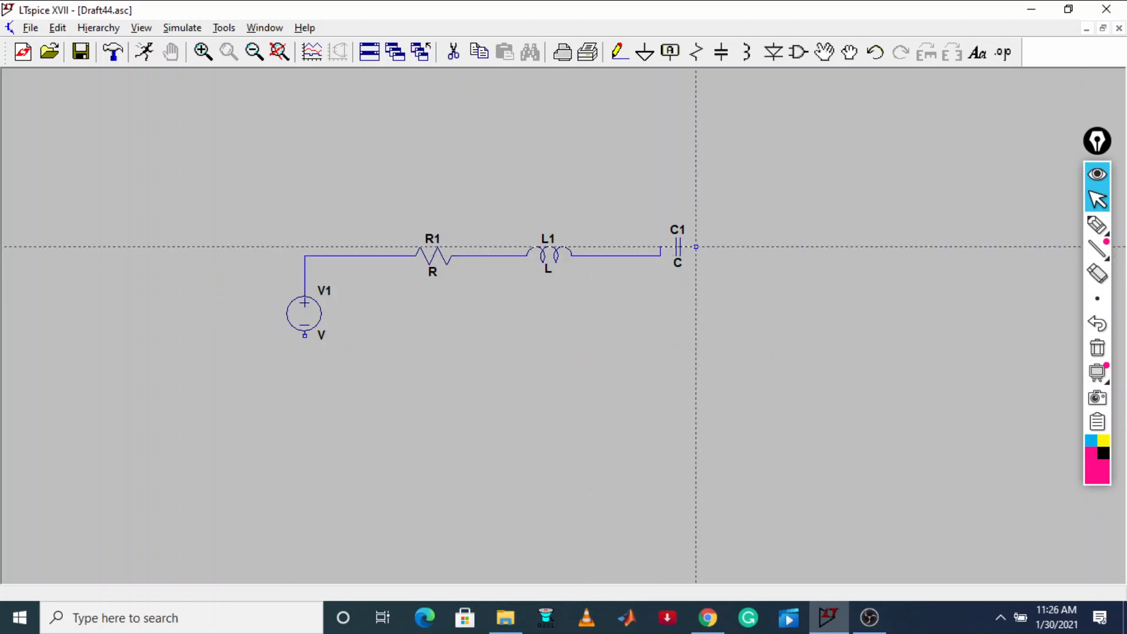
click(741, 247)
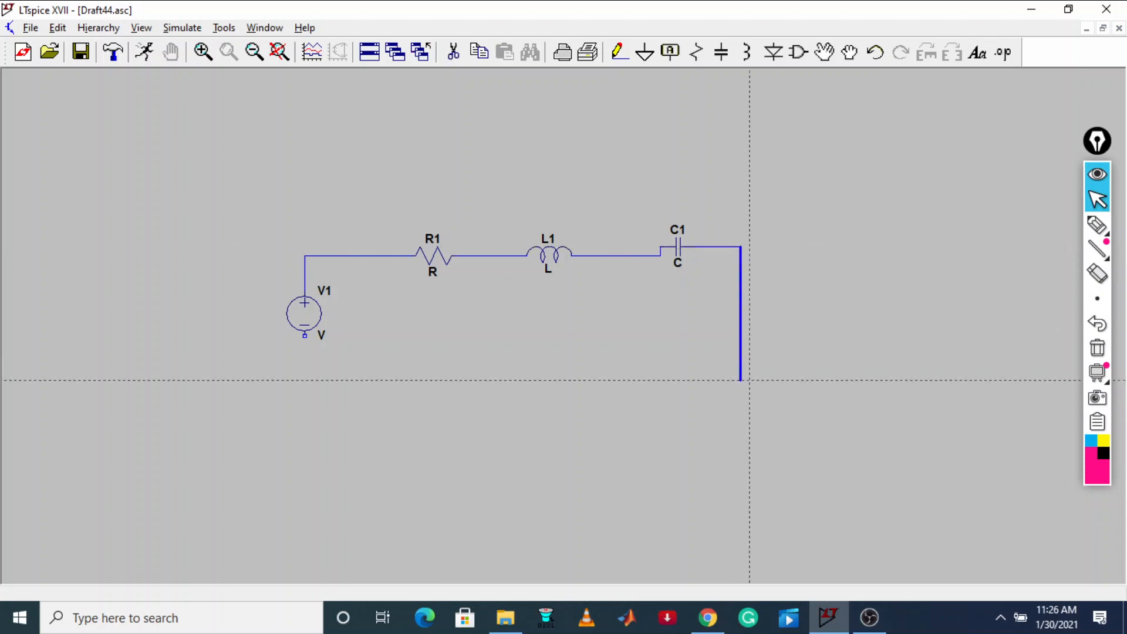
click(741, 381)
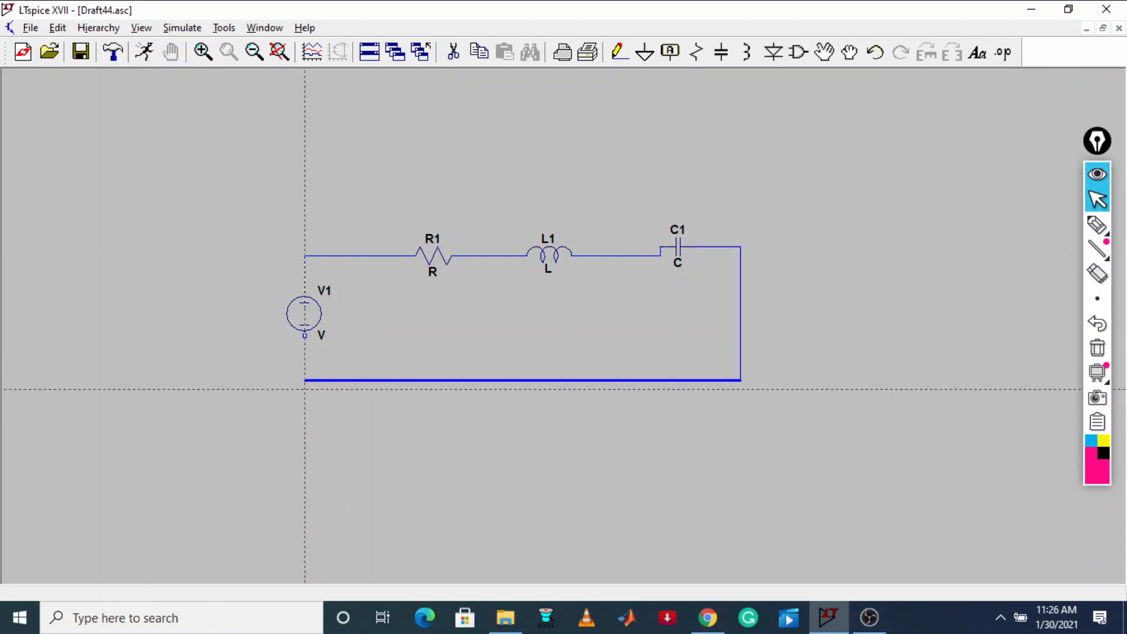
click(305, 380)
click(304, 336)
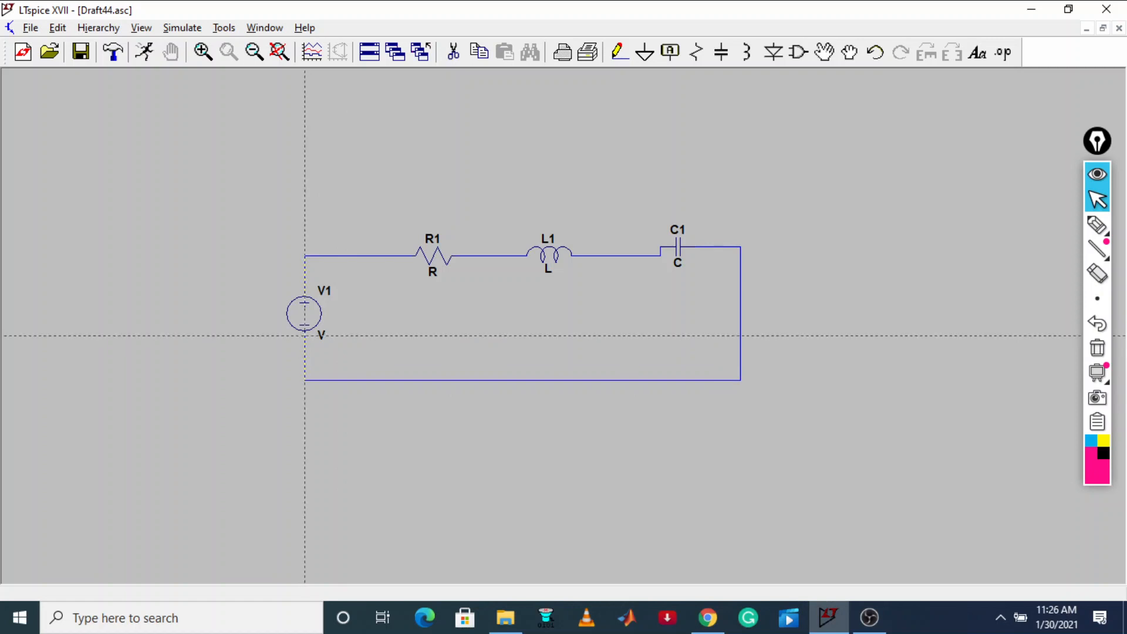
Place a ground symbol below the circuit's lower wire and connect it to that wire
click(644, 53)
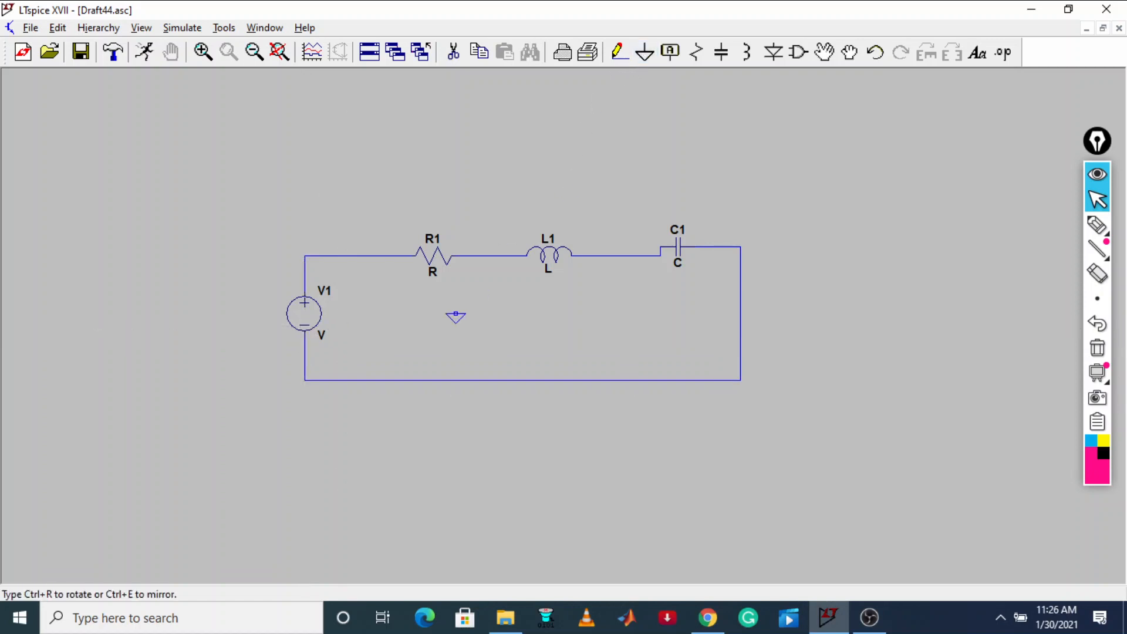
click(358, 407)
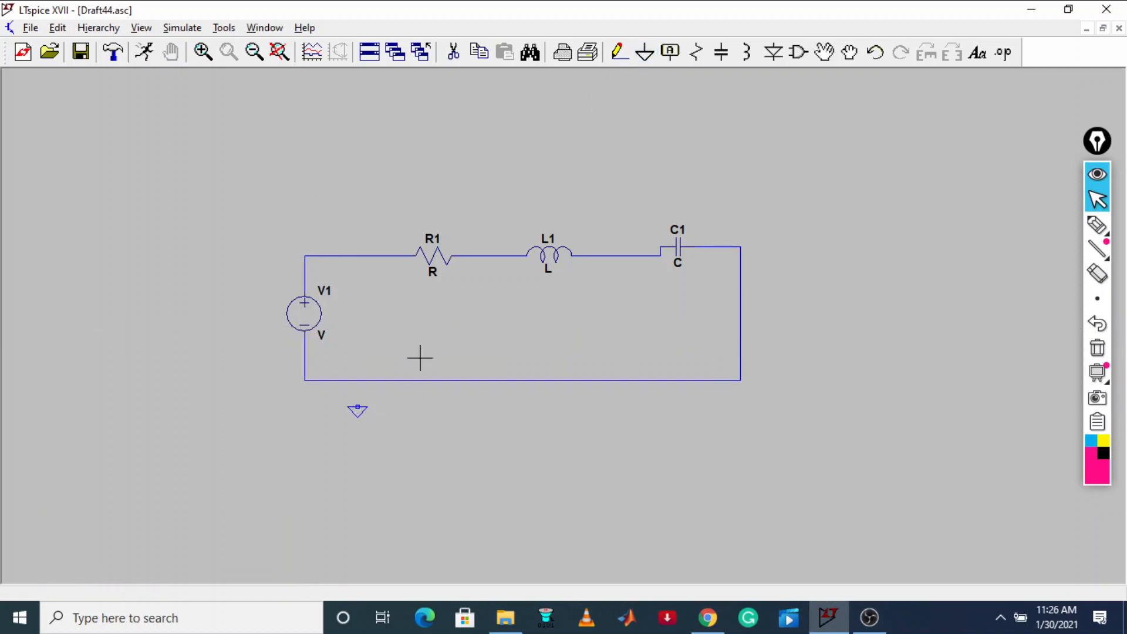
click(619, 51)
click(357, 380)
click(357, 406)
Restore the LTspice window beside the browser and set resistor R1's resistance to 12 Ω
click(1066, 10)
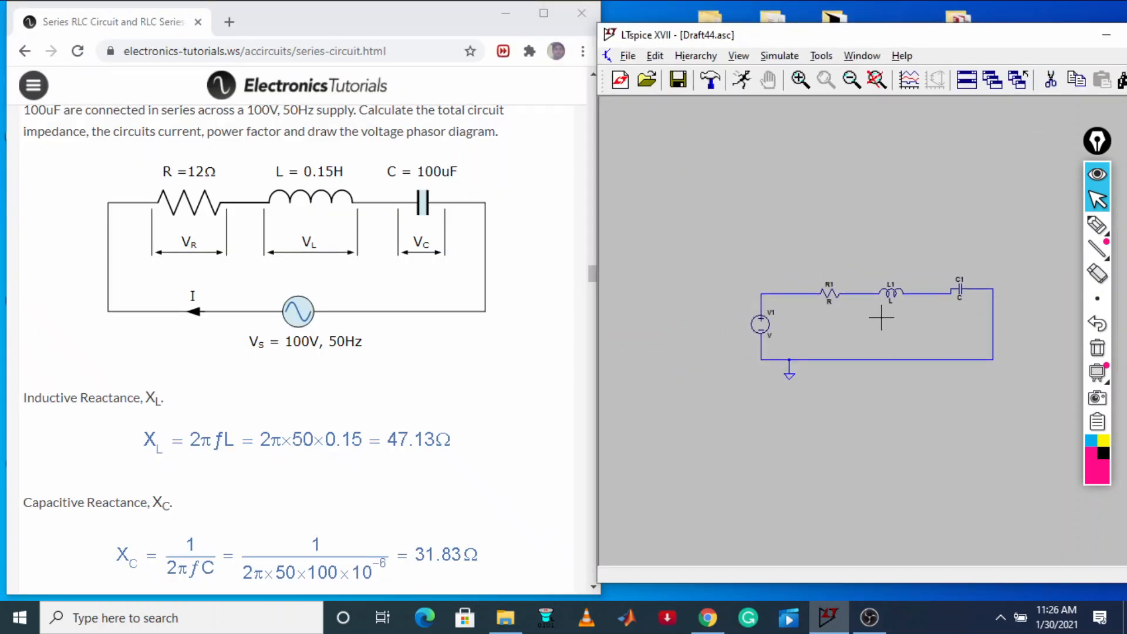
drag(1015, 28, 1014, 1)
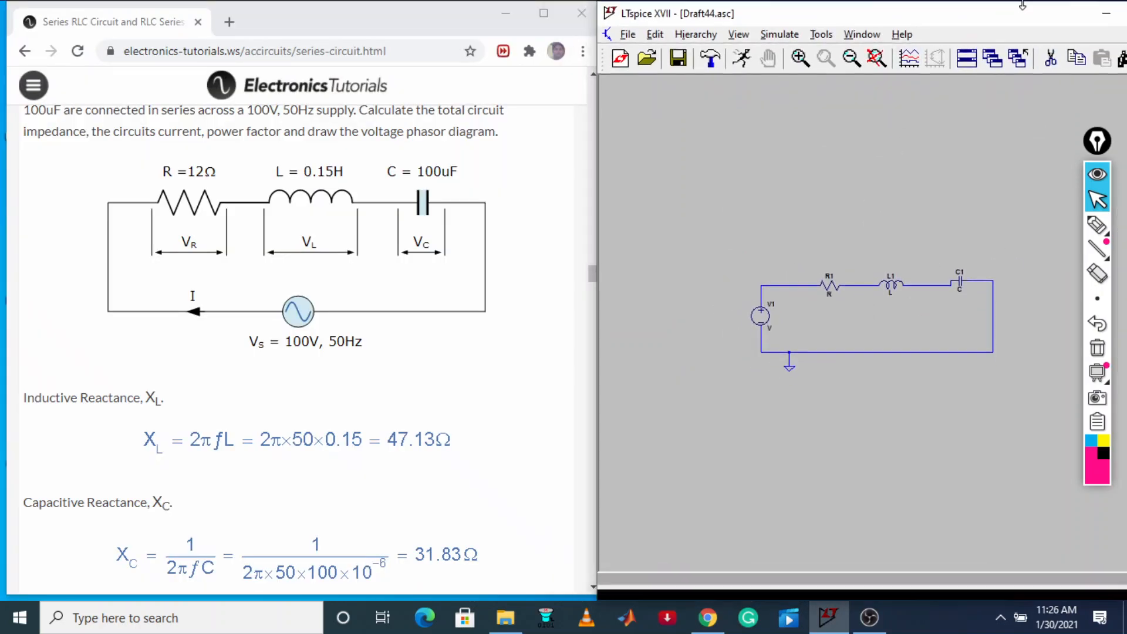
right_click(833, 292)
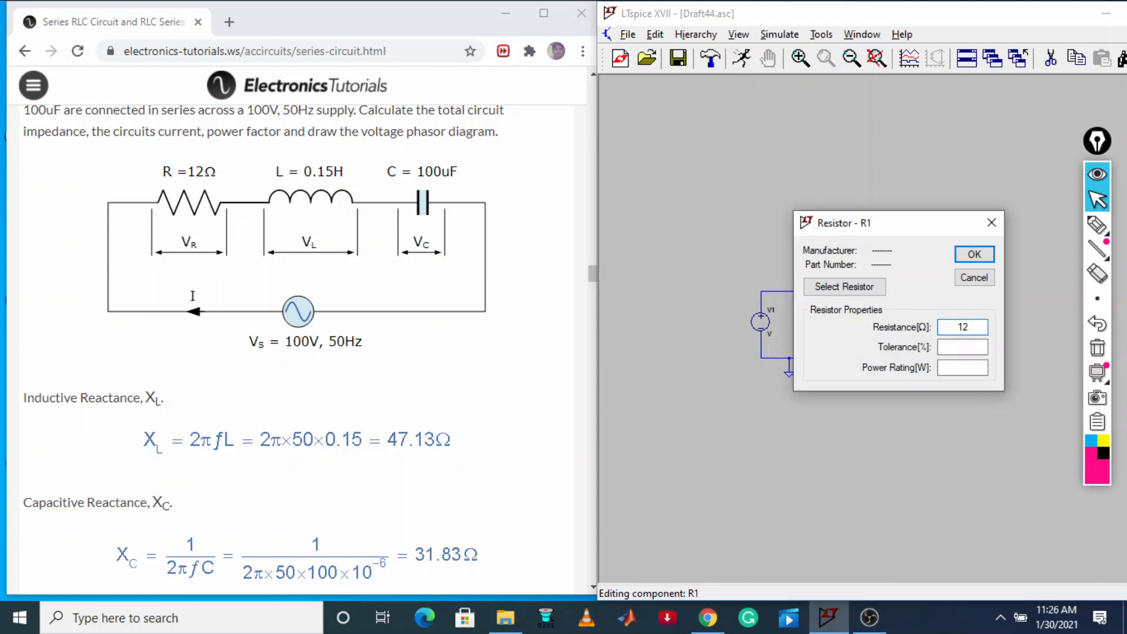
text(12)
click(973, 254)
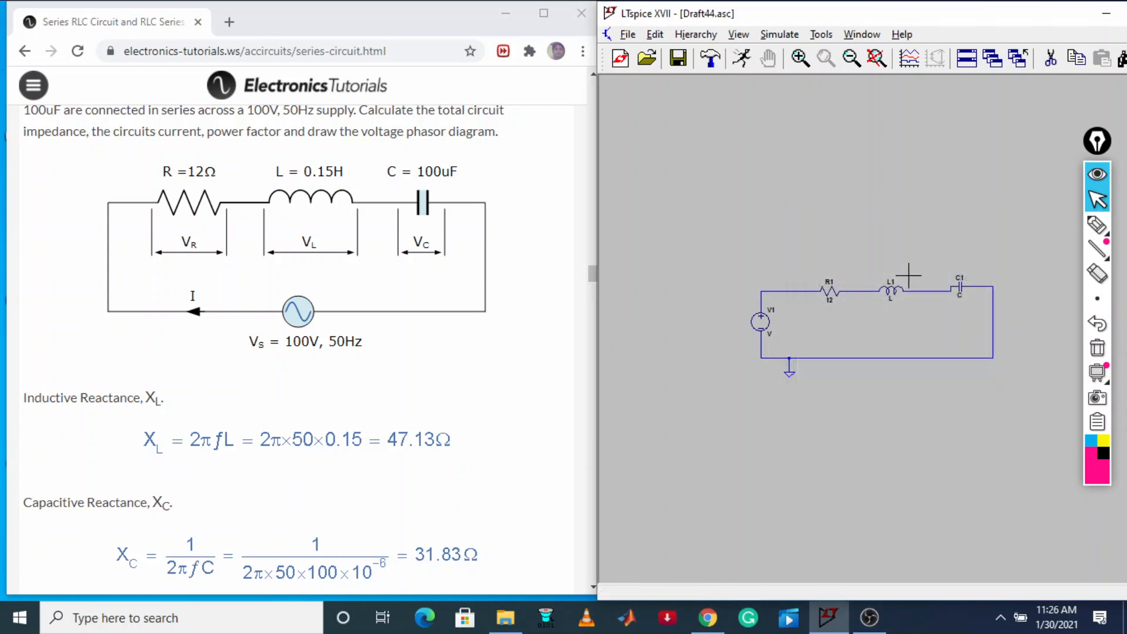
Set inductor L1's inductance to 0.15 H and capacitor C1's capacitance to 100u
right_click(893, 290)
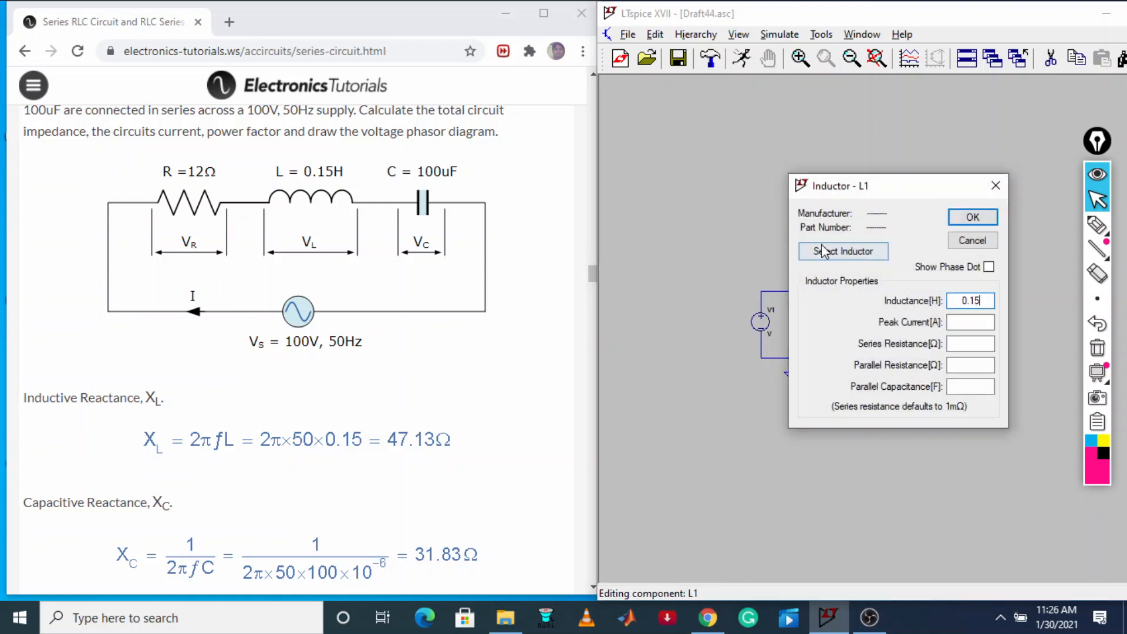
click(972, 217)
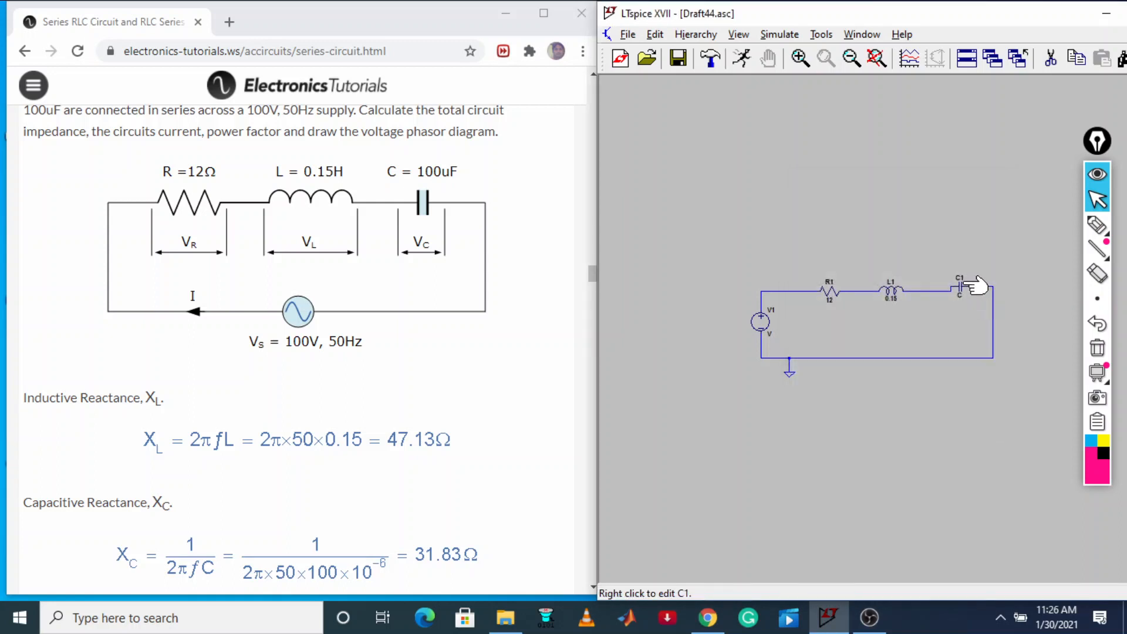
right_click(972, 287)
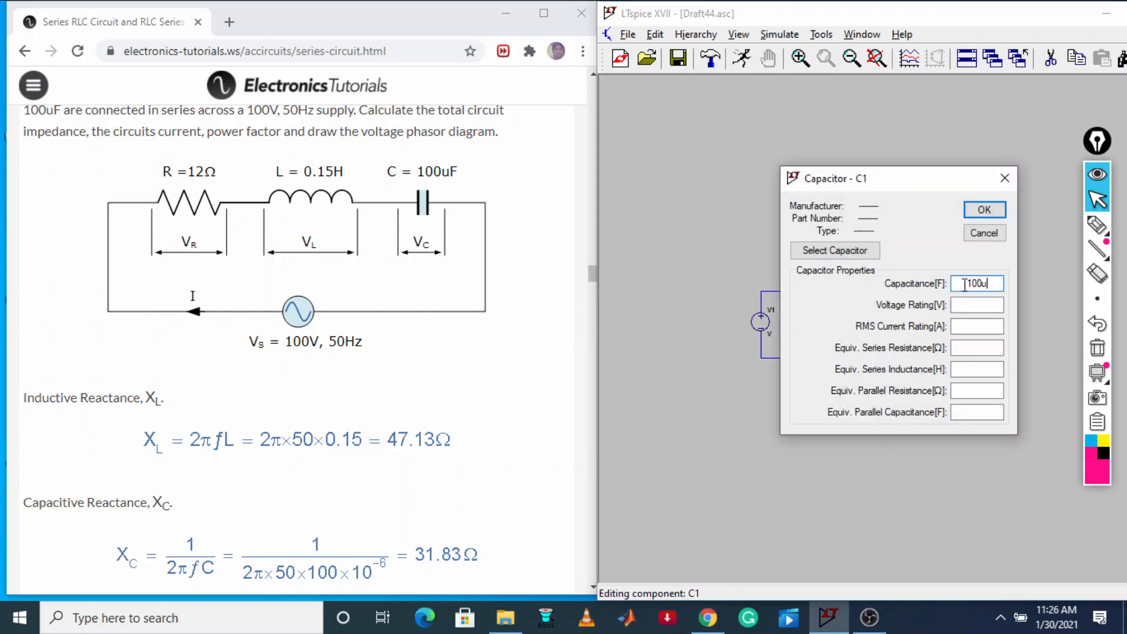
click(981, 210)
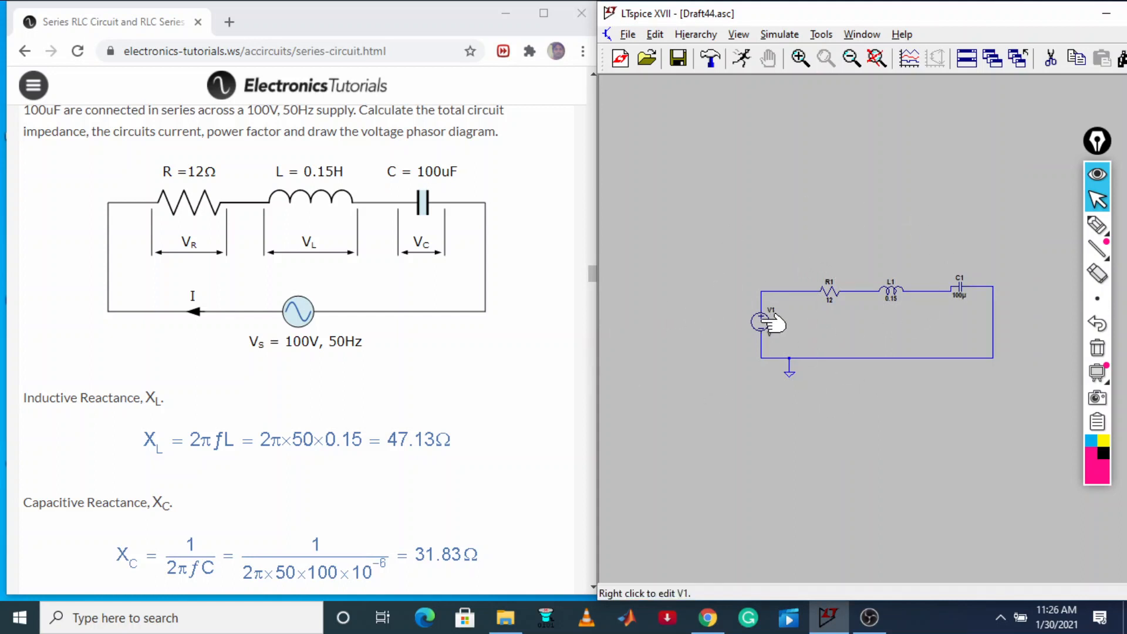
Set voltage source V1's small-signal AC amplitude to 100 in its advanced settings
right_click(762, 320)
click(988, 343)
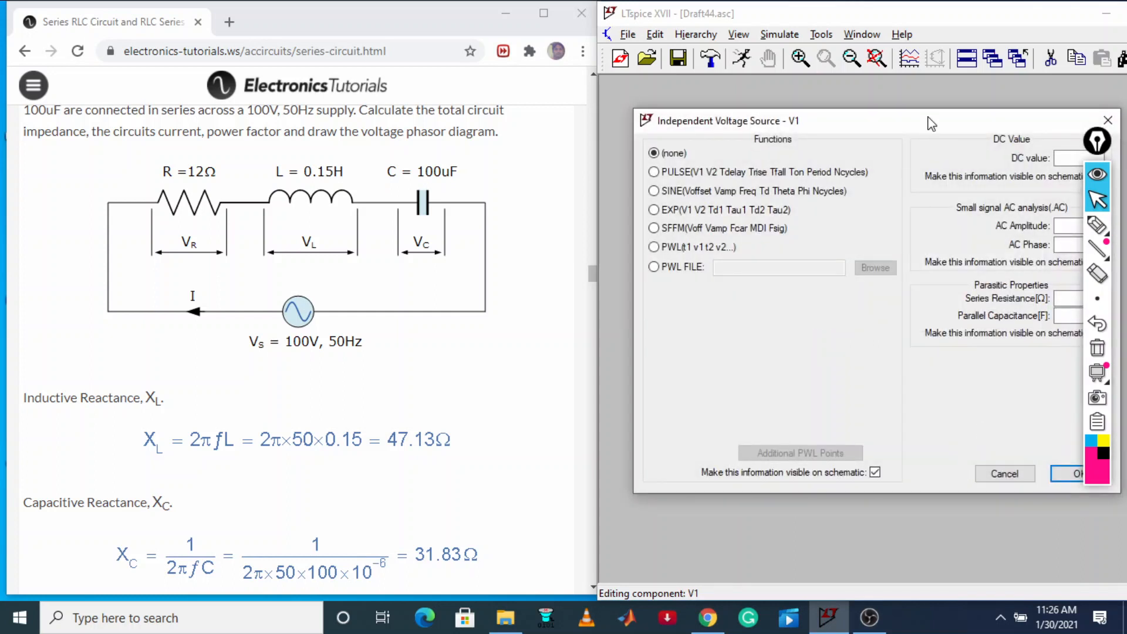
drag(931, 123, 816, 105)
click(951, 207)
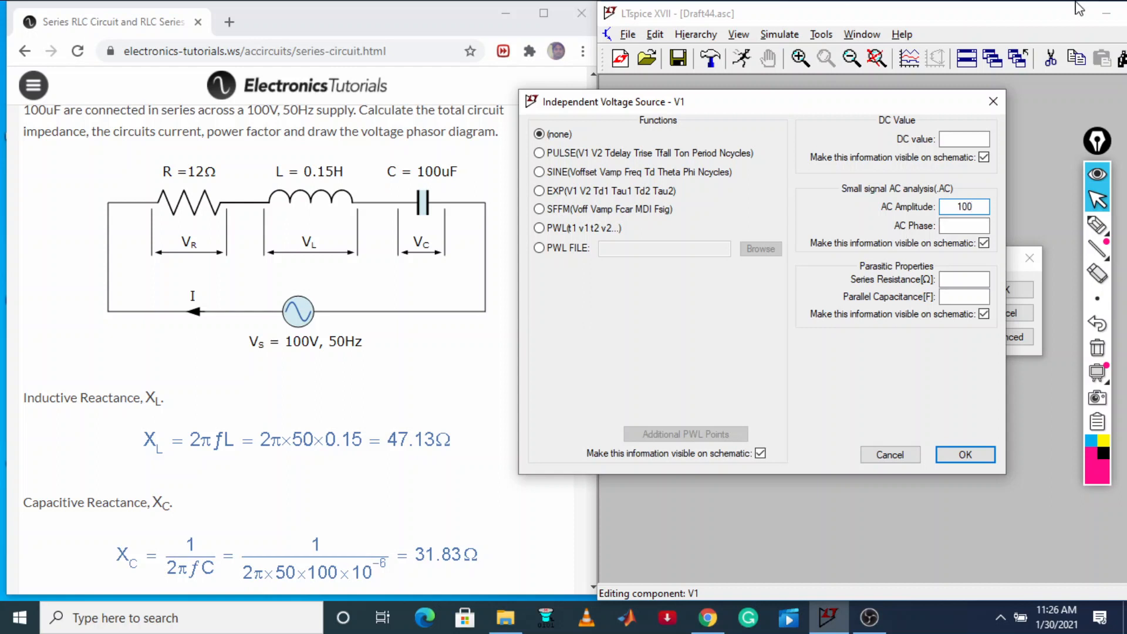
click(965, 456)
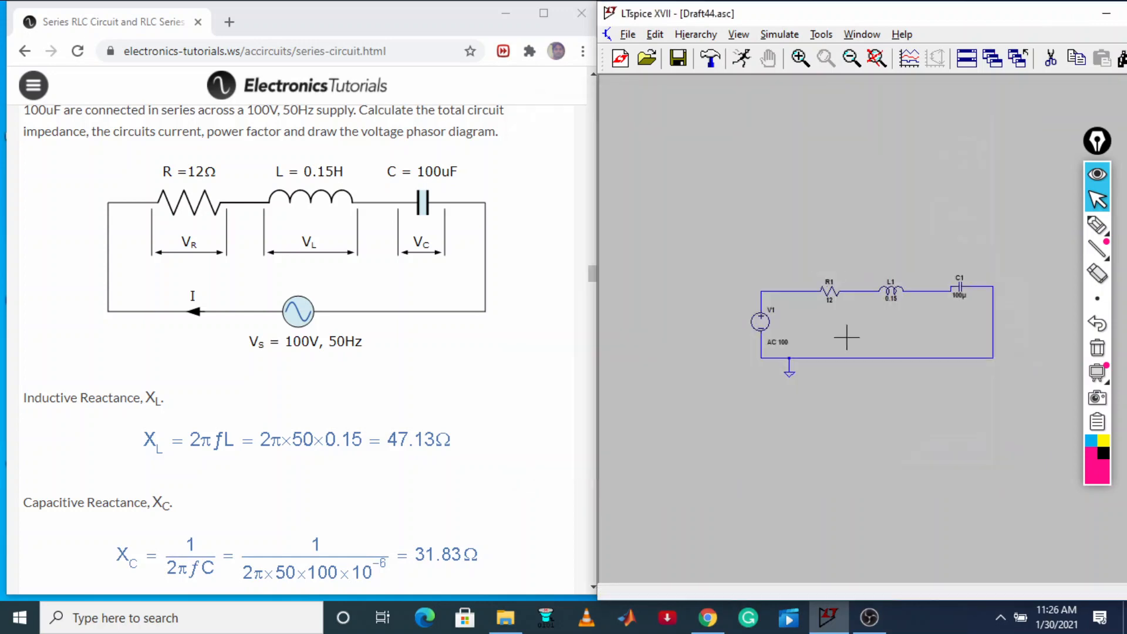
Define an AC analysis simulation command with a linear sweep, 1 point, start frequency 50 and stop frequency 50
click(776, 36)
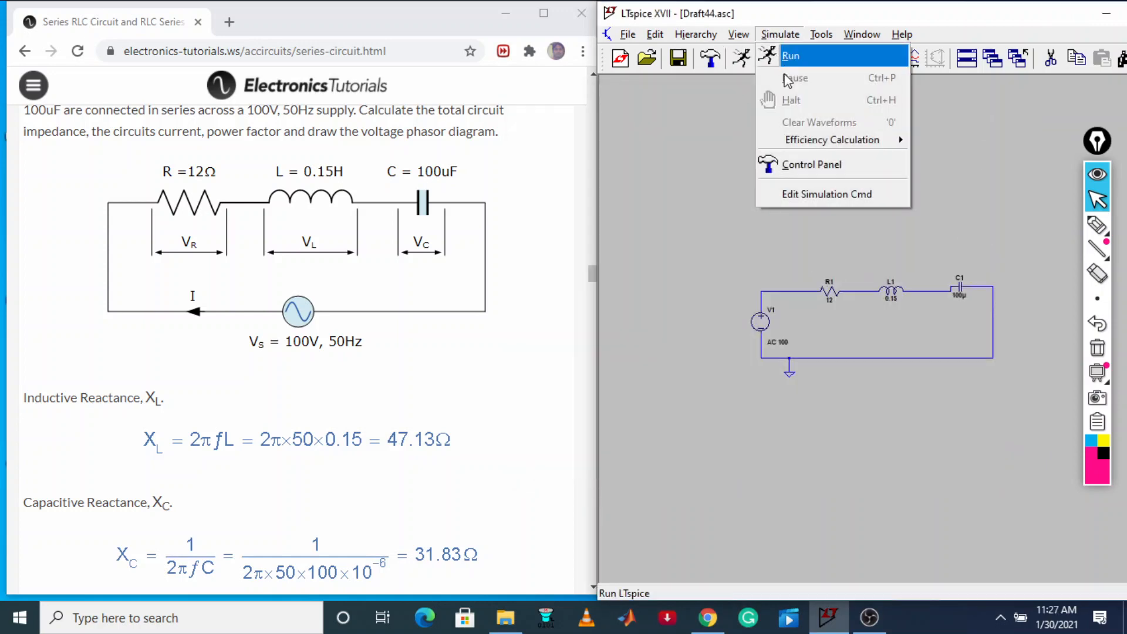
click(809, 192)
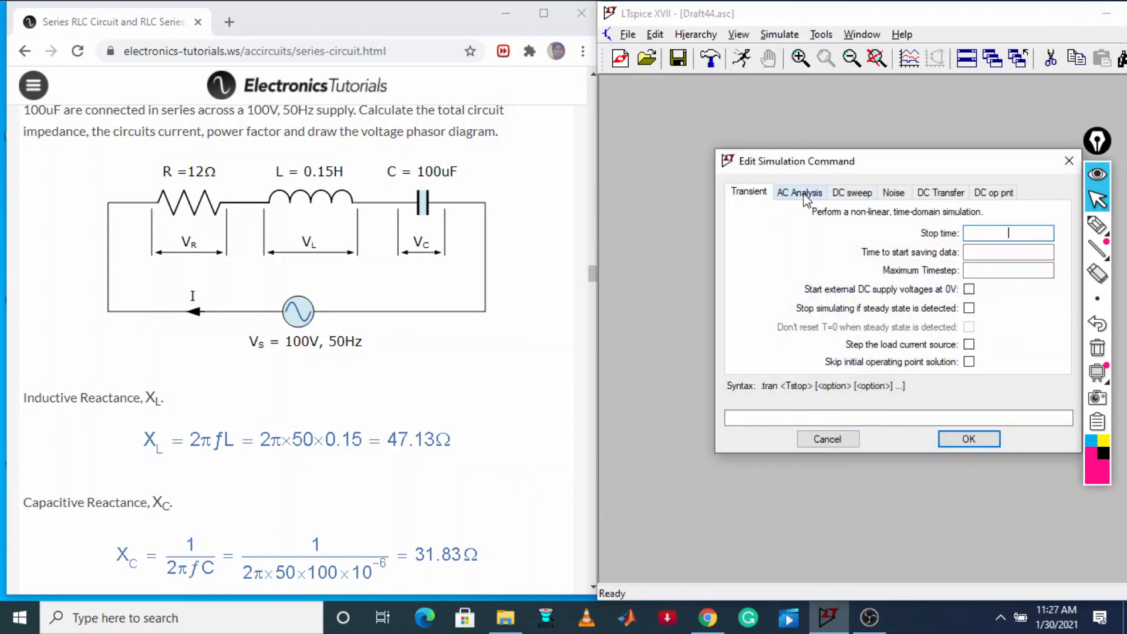
click(805, 193)
drag(859, 160, 769, 81)
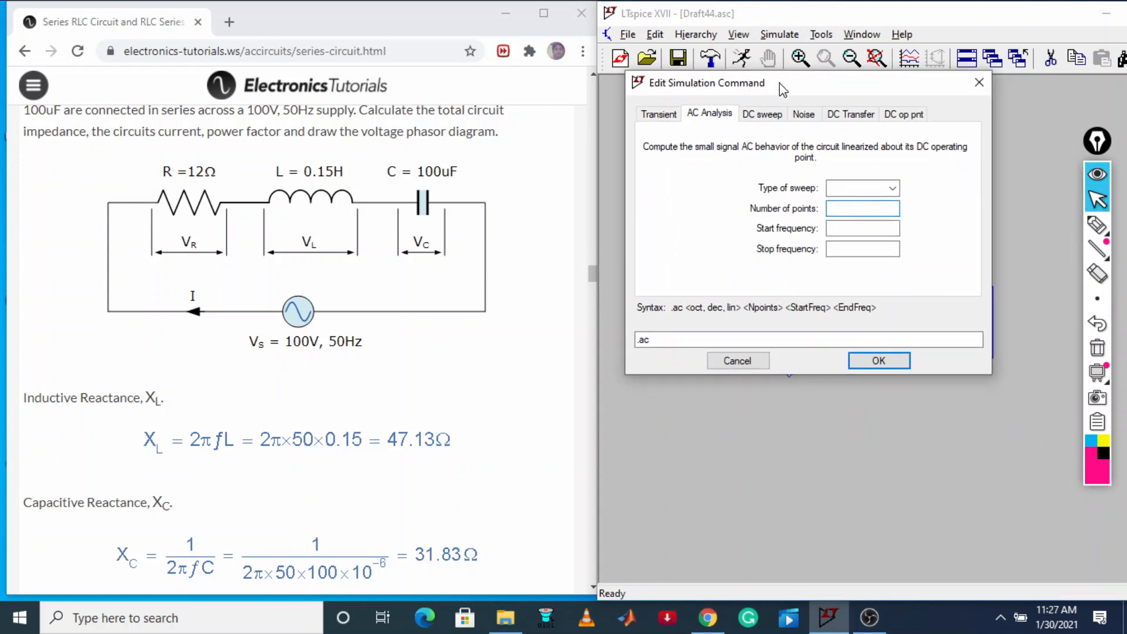
click(883, 188)
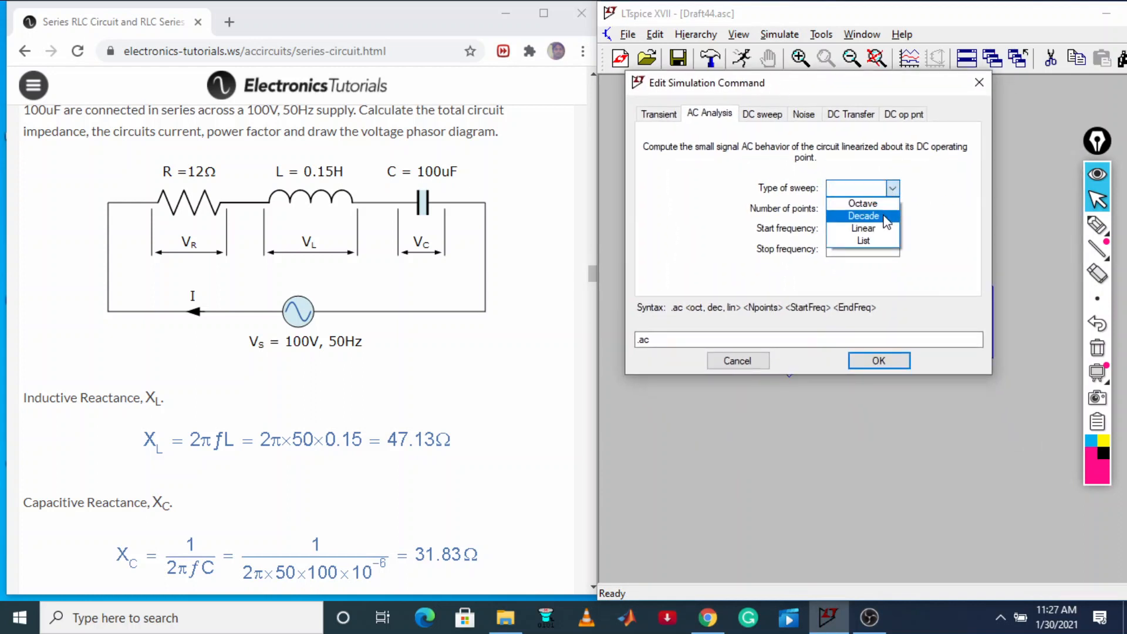
click(877, 228)
click(879, 208)
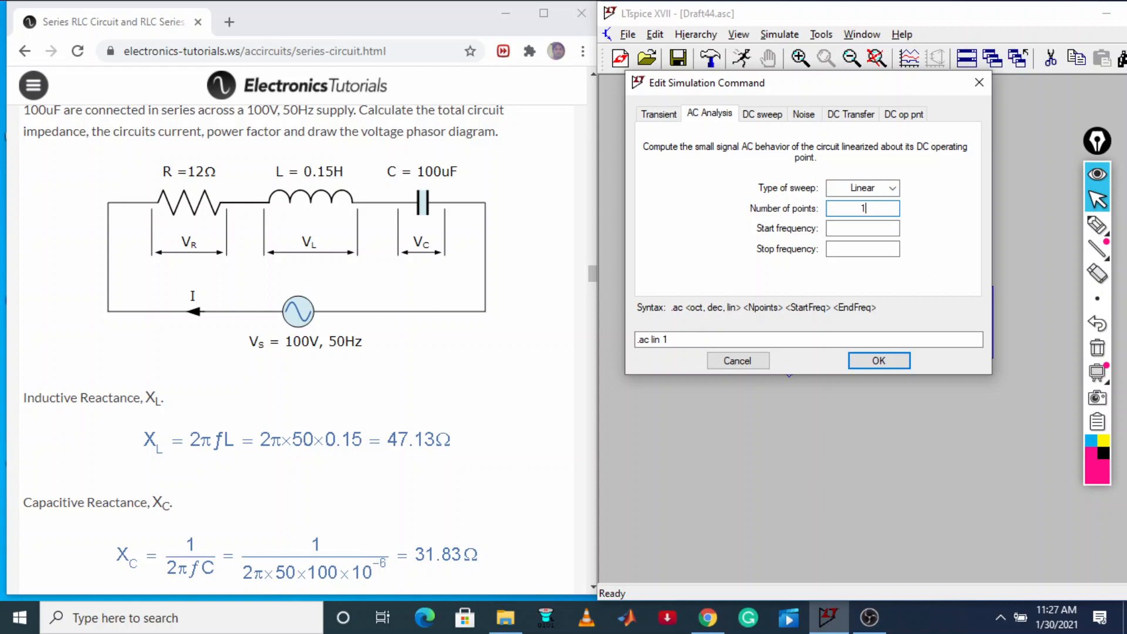
click(884, 228)
click(881, 249)
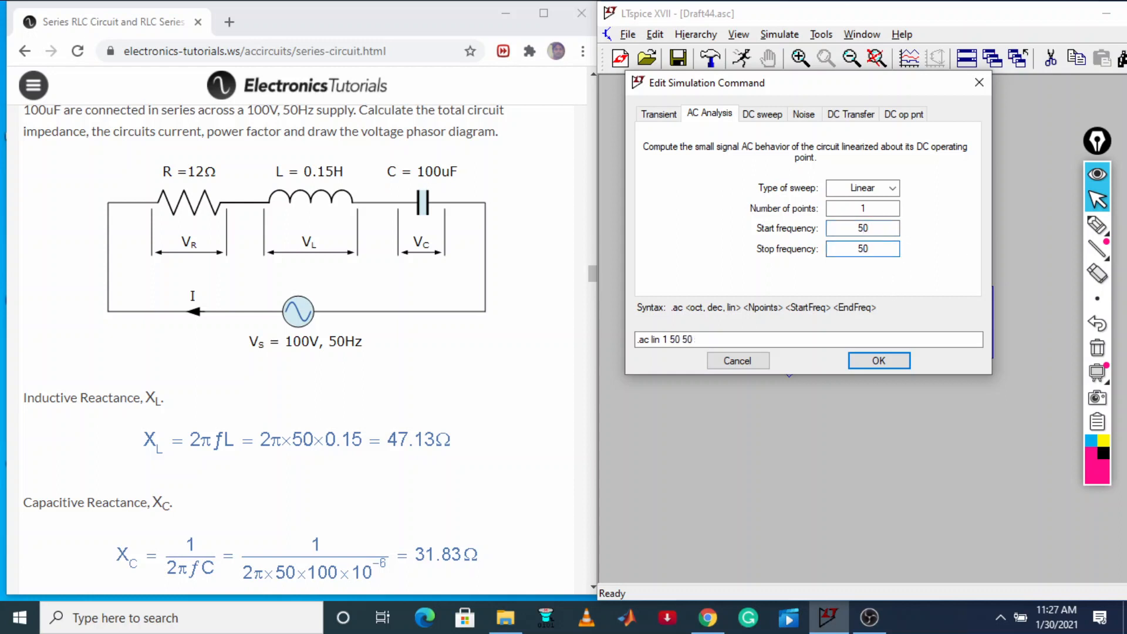
click(878, 360)
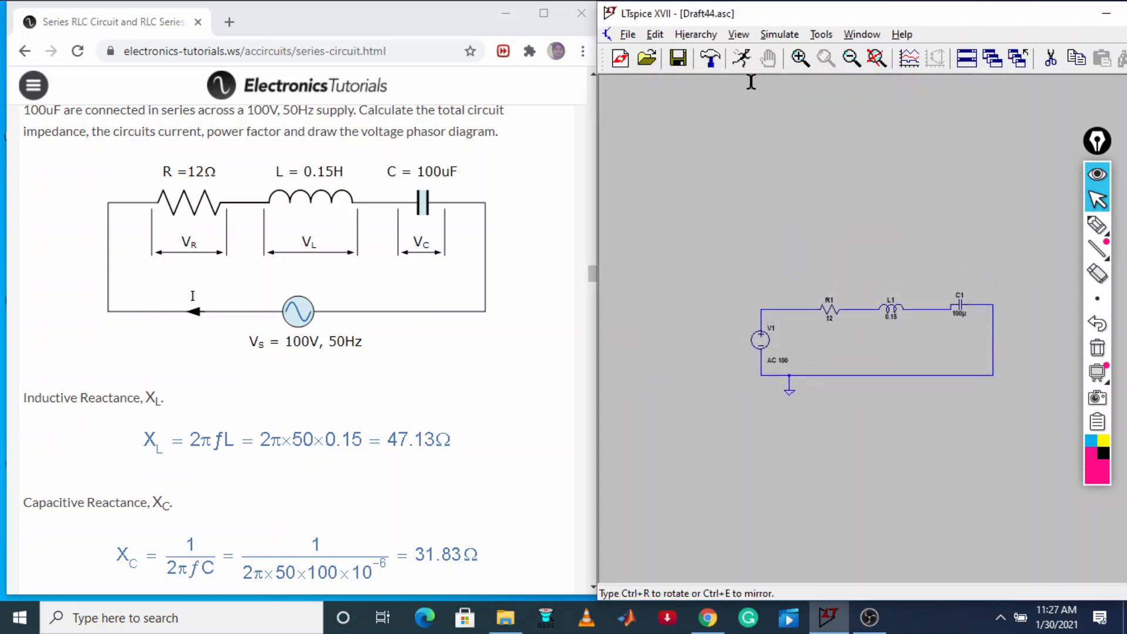
Place the .ac lin 1 50 50 directive above the circuit and run the simulation, moving the results window clear of the schematic
click(731, 186)
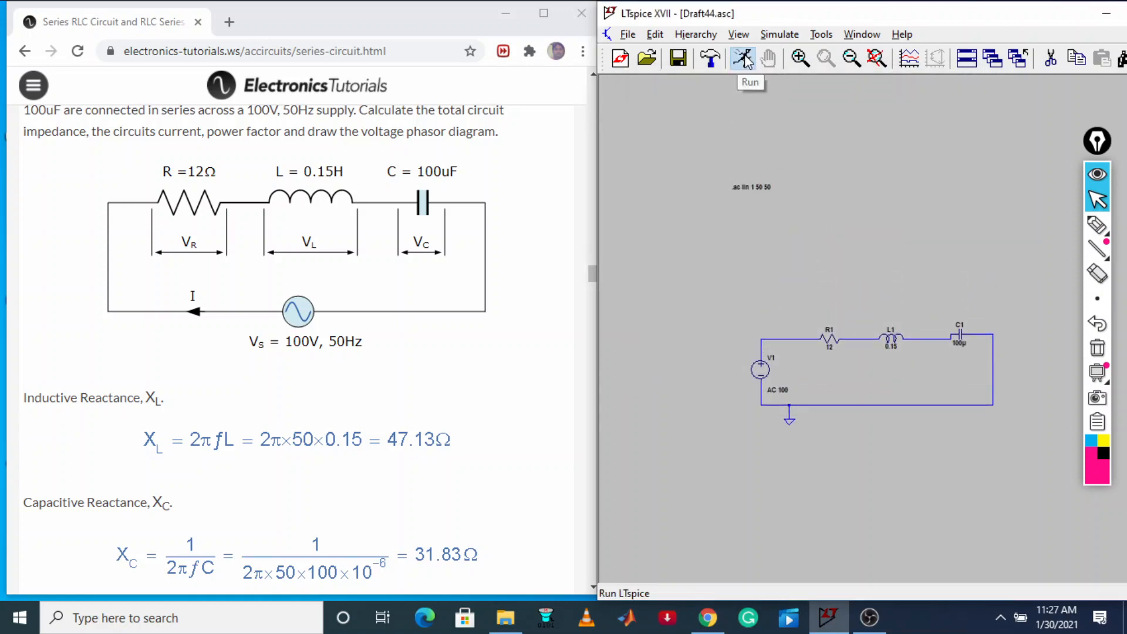
click(742, 58)
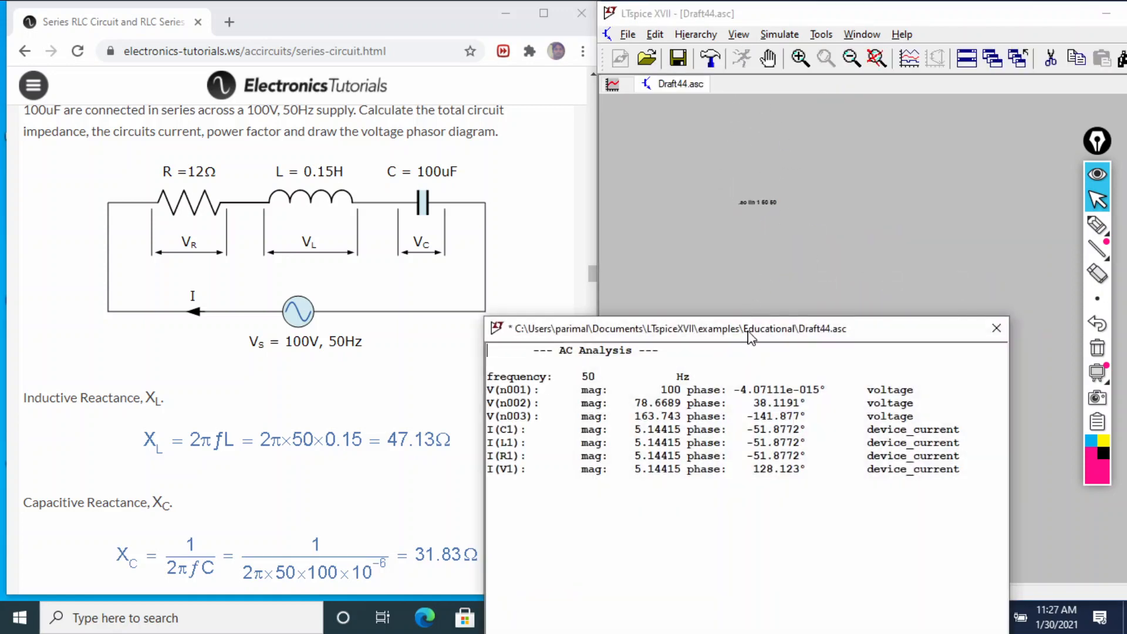
drag(749, 337, 486, 154)
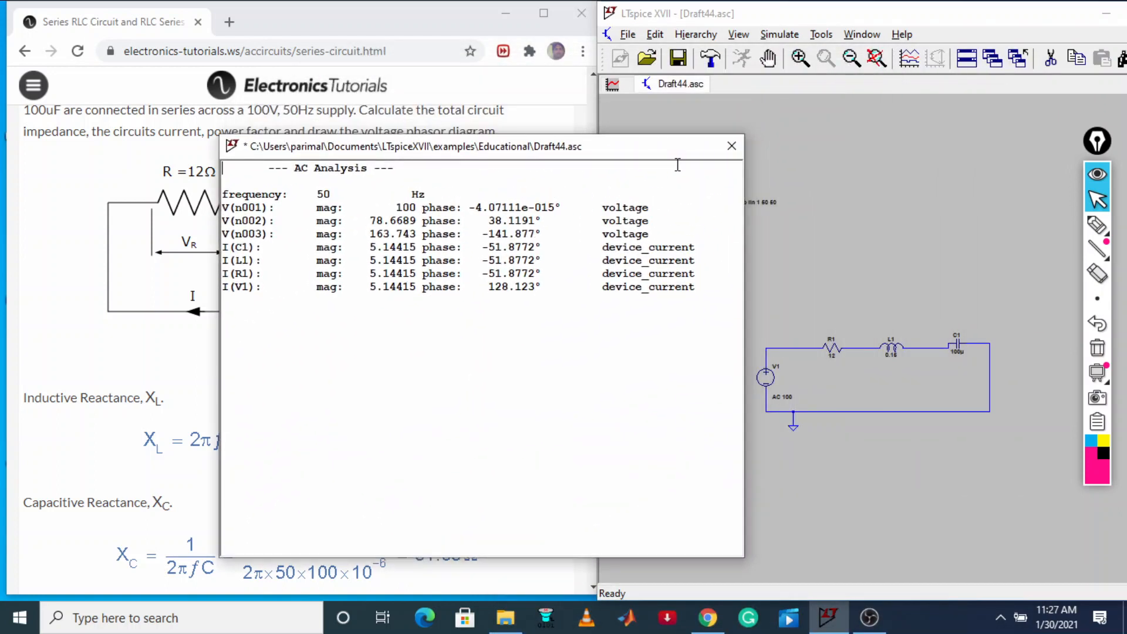
Mark the three nodes along the circuit's upper wire with the screen pen and label them Vn(001), Vn(002) and Vn(003)
click(1096, 225)
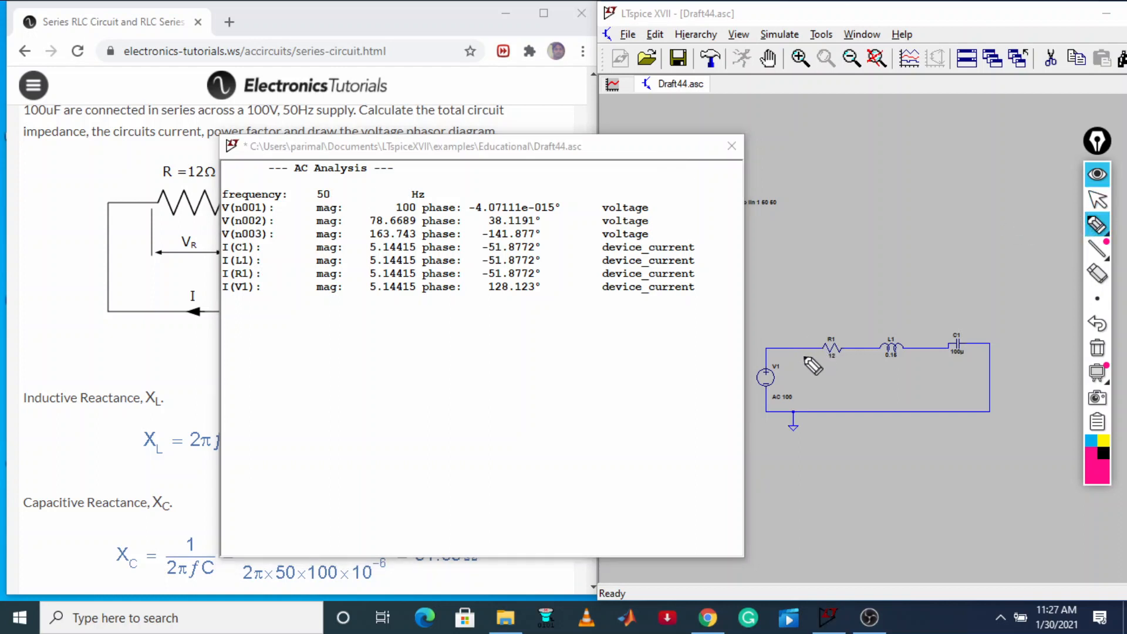
mouse_move(766, 326)
mouse_down()
mouse_move(791, 332)
mouse_move(820, 311)
mouse_move(885, 322)
mouse_move(938, 304)
mouse_up()
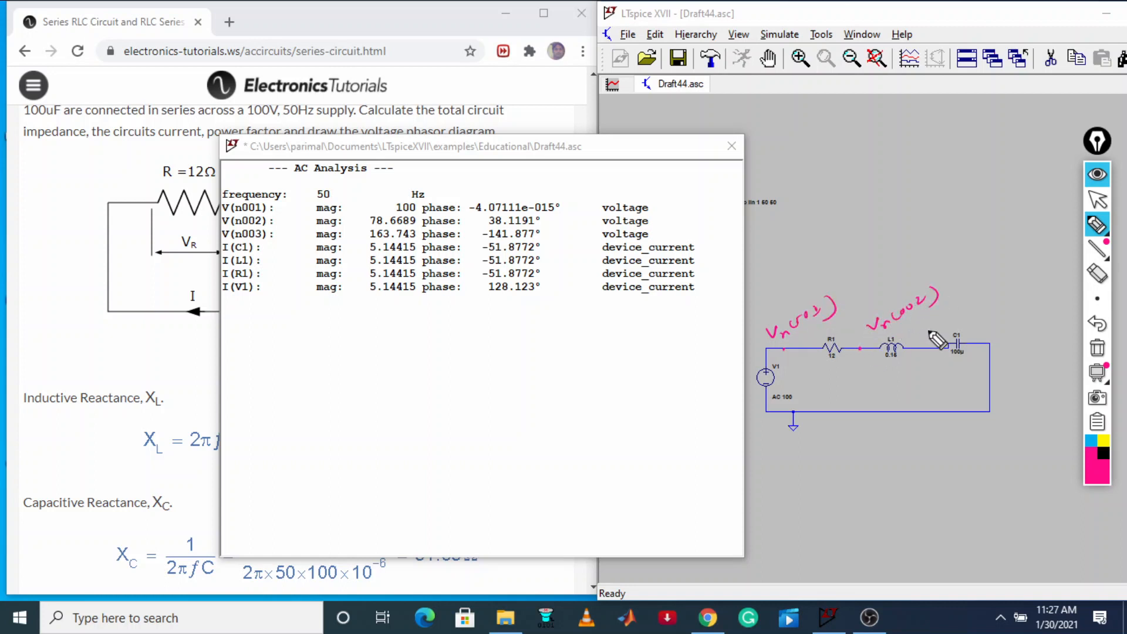
click(923, 349)
mouse_move(938, 311)
mouse_down()
mouse_move(940, 320)
mouse_move(995, 292)
mouse_up()
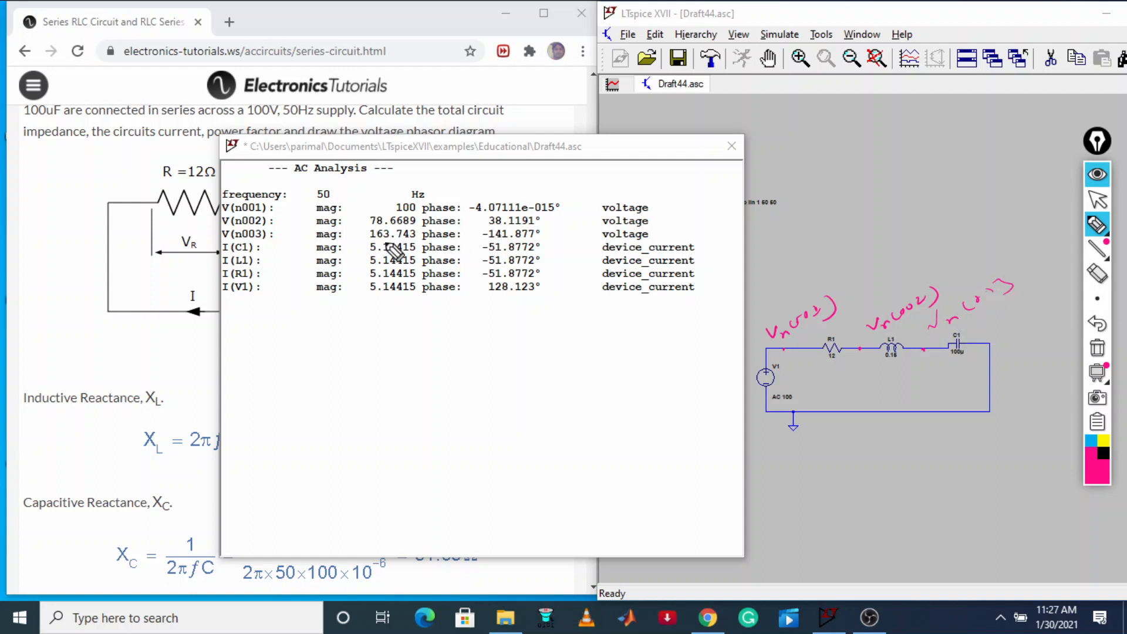
Underline the V(n003) magnitude and highlight the common current with a circle, a loop arrow in the circuit and a circled 5.144 note
drag(354, 240, 423, 239)
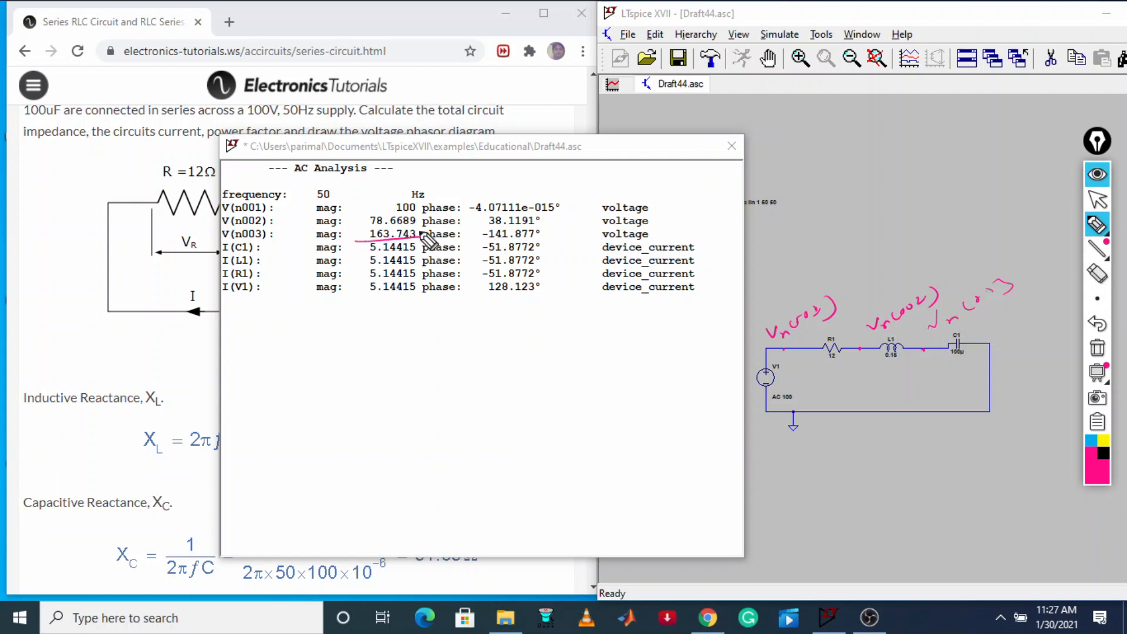
mouse_move(425, 237)
mouse_down()
mouse_move(375, 258)
mouse_move(361, 288)
mouse_move(405, 325)
mouse_move(436, 263)
mouse_move(364, 239)
mouse_up()
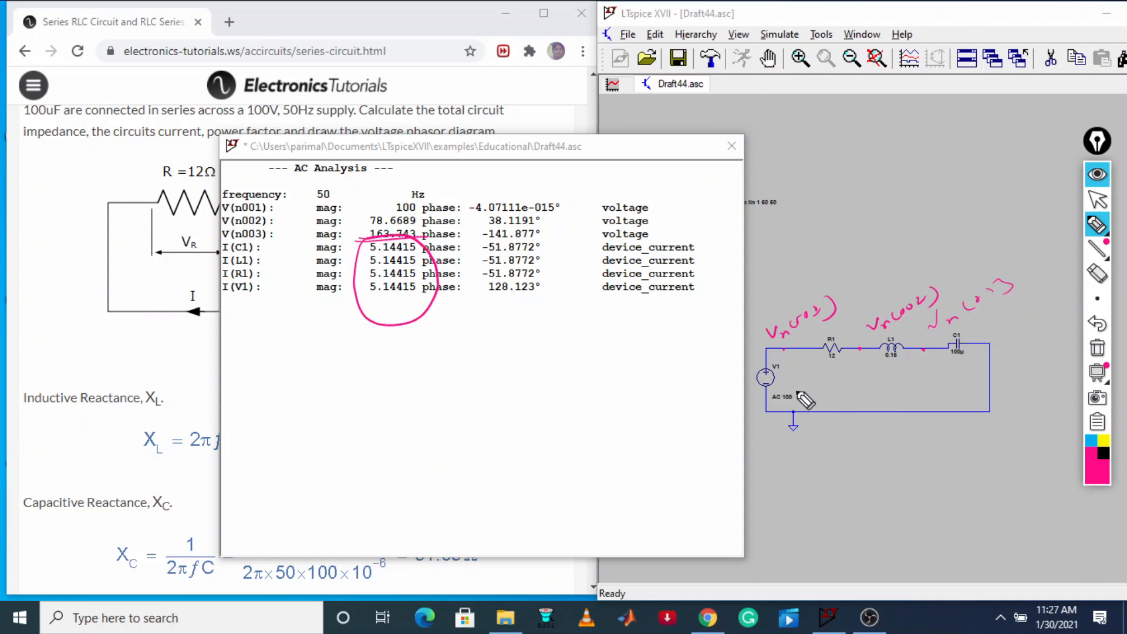
mouse_move(791, 388)
mouse_down()
mouse_move(877, 355)
mouse_move(945, 392)
mouse_move(907, 399)
mouse_up()
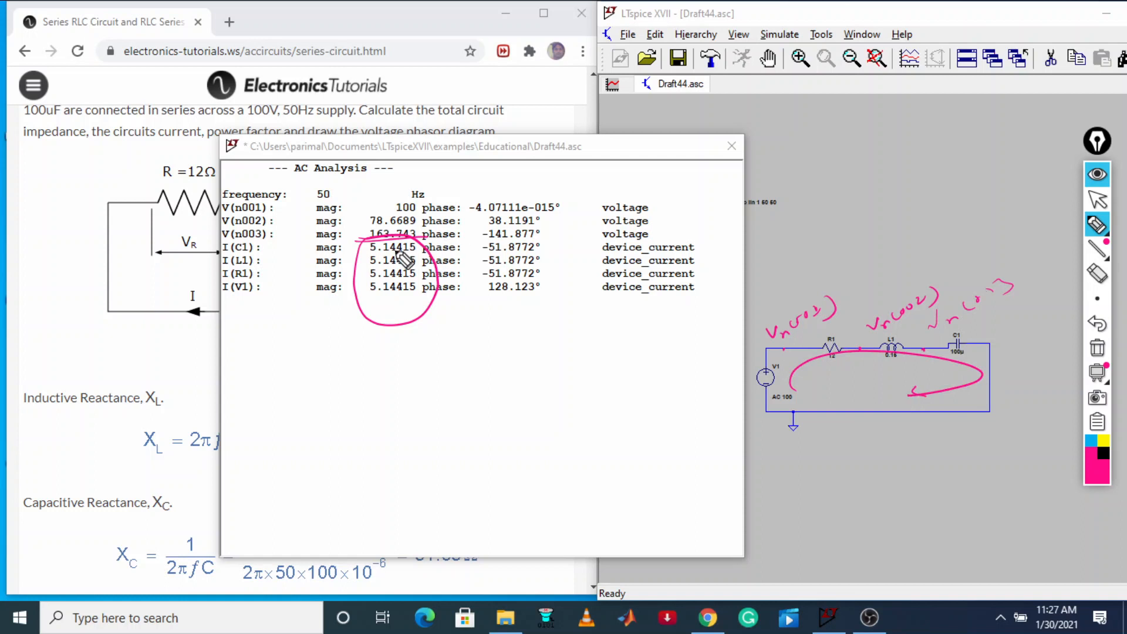
mouse_move(389, 392)
mouse_down()
mouse_move(385, 372)
mouse_move(449, 347)
mouse_up()
mouse_move(411, 339)
mouse_down()
mouse_move(376, 404)
mouse_move(346, 378)
mouse_up()
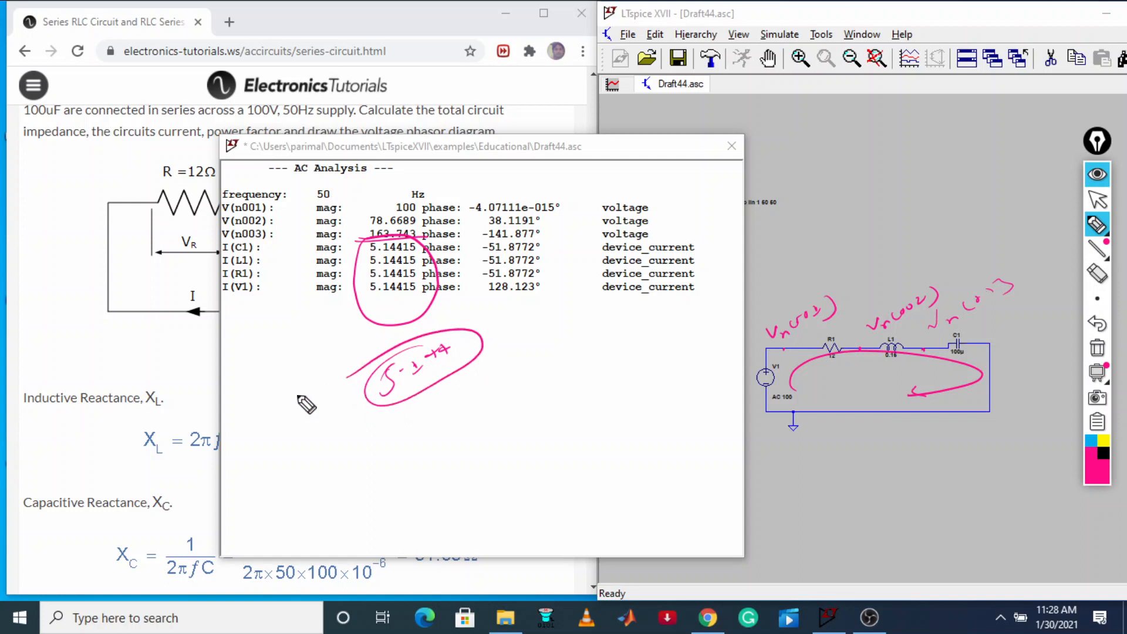
Erase the handwritten current note and the circle around the current magnitudes, and return to the normal pointer
click(1097, 272)
mouse_move(432, 357)
mouse_down()
mouse_move(510, 349)
mouse_move(450, 359)
mouse_up()
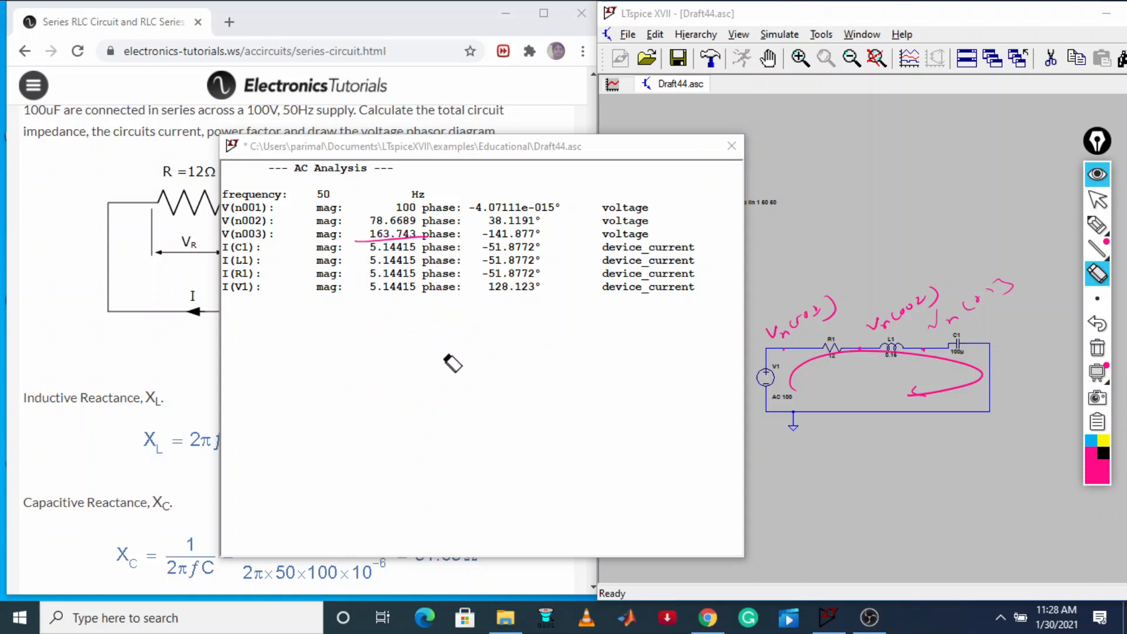
click(1097, 199)
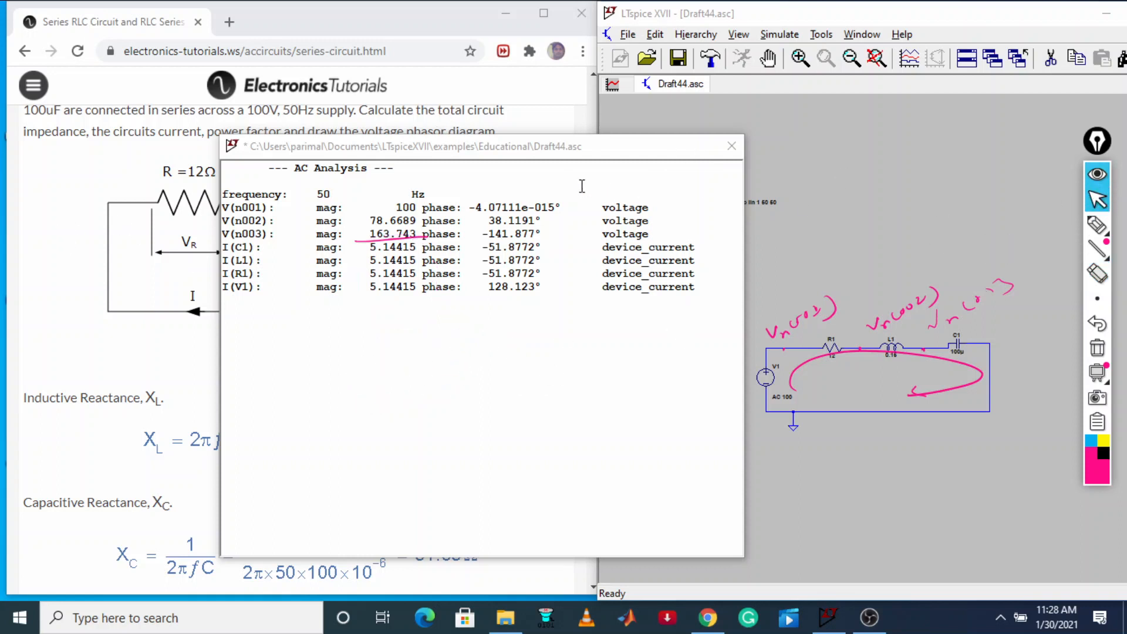
Compare the AC analysis currents and node voltages with the tutorial page's calculated circuit current and component voltages
mouse_move(551, 152)
mouse_down()
mouse_move(909, 35)
mouse_move(923, 498)
mouse_move(889, 495)
mouse_up()
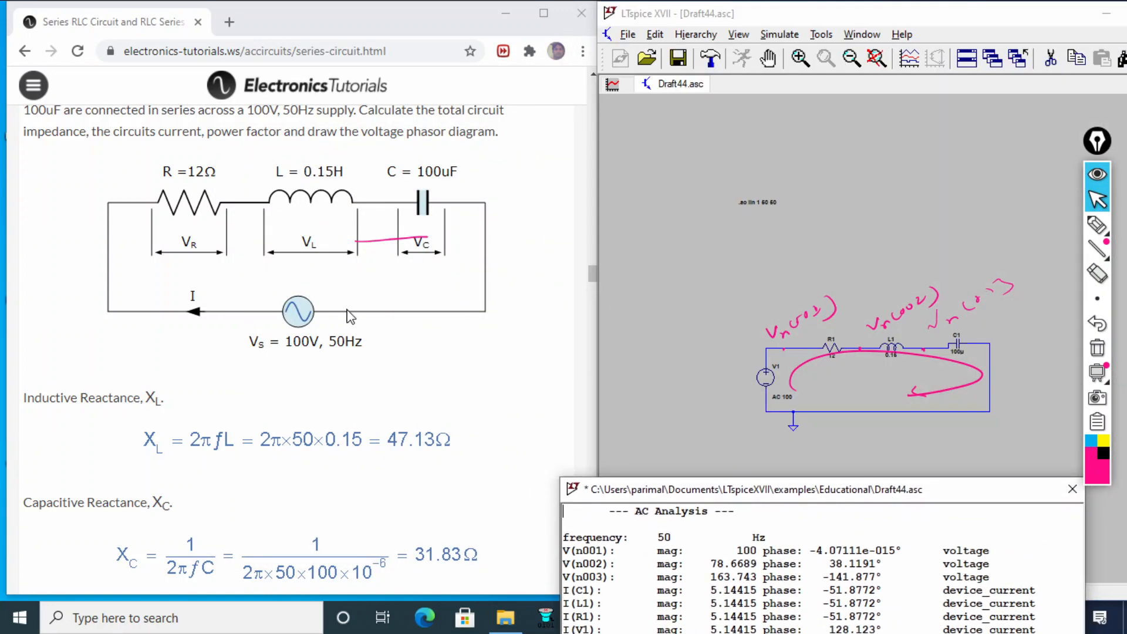
scroll(509, 294, down, 10)
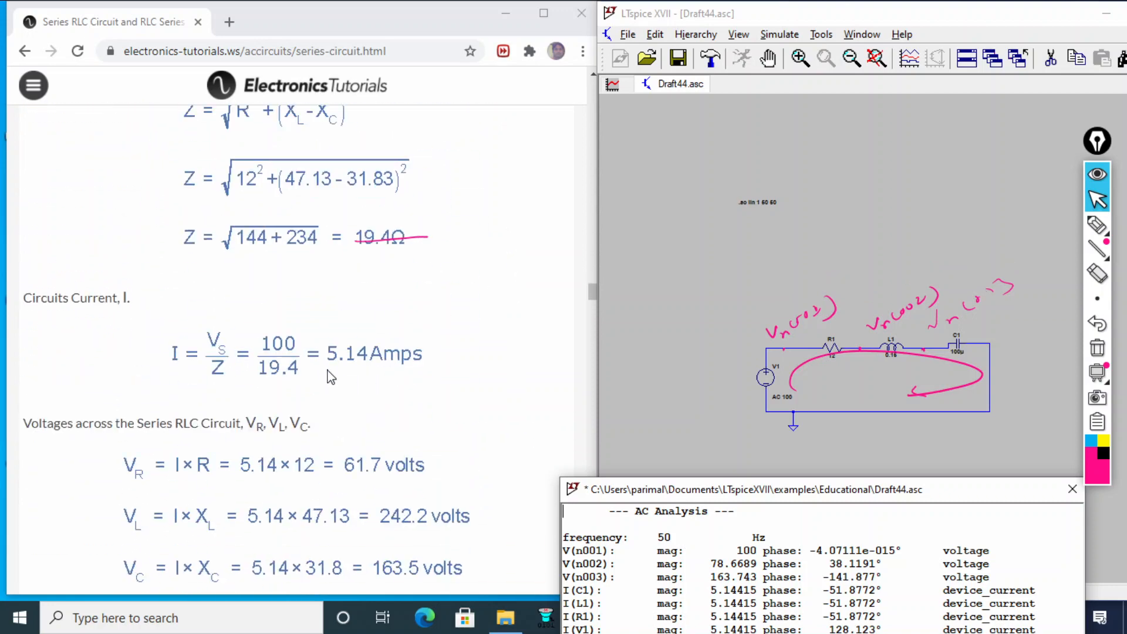
drag(822, 499, 813, 306)
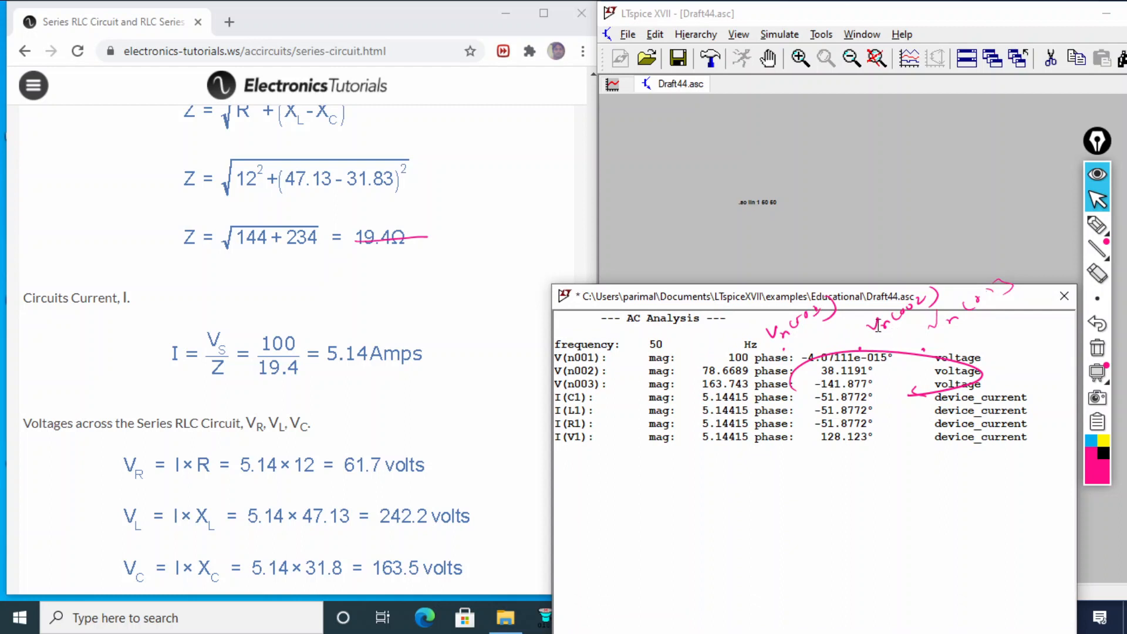
drag(868, 298, 881, 405)
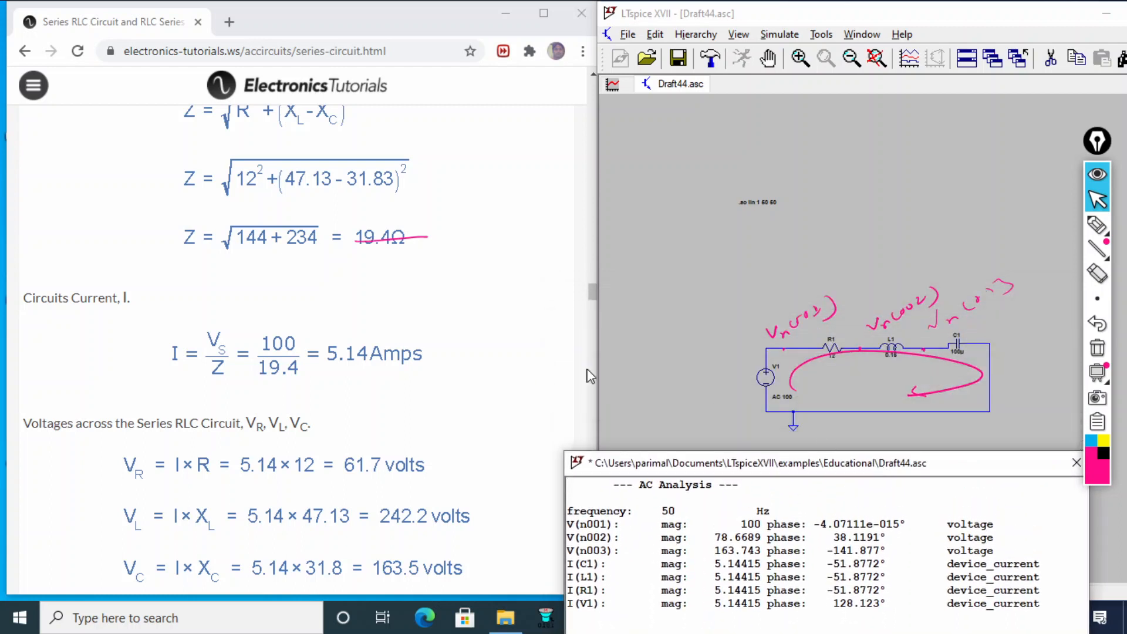
scroll(175, 445, down, 3)
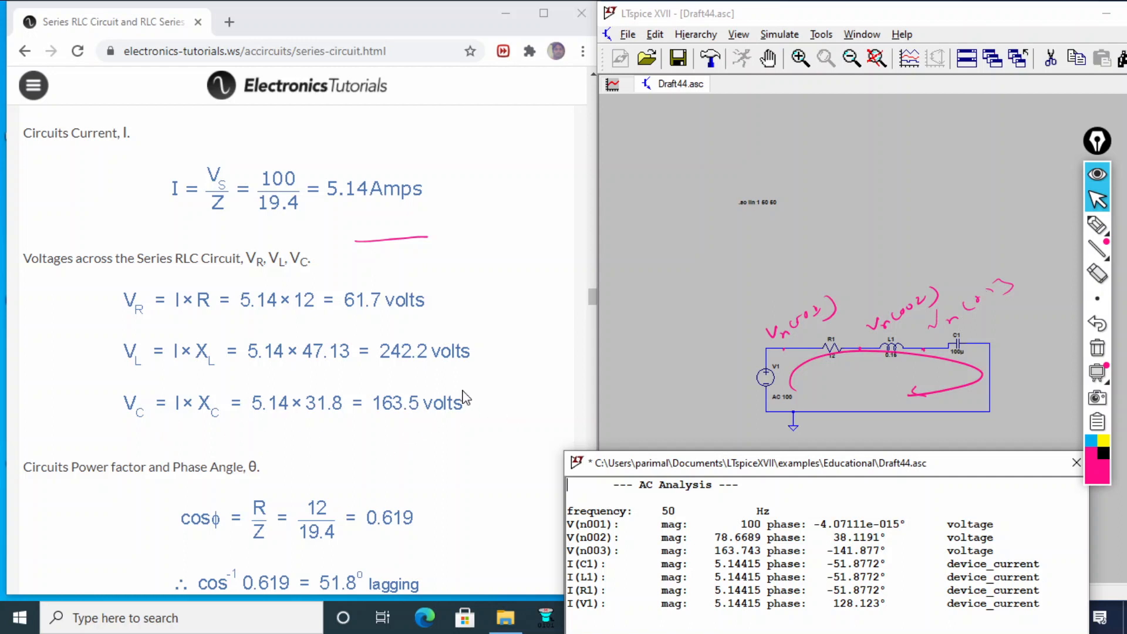
drag(788, 480, 792, 284)
Clear all pen annotations, then underline V(n003) and circle its magnitude in the AC analysis results
click(1097, 349)
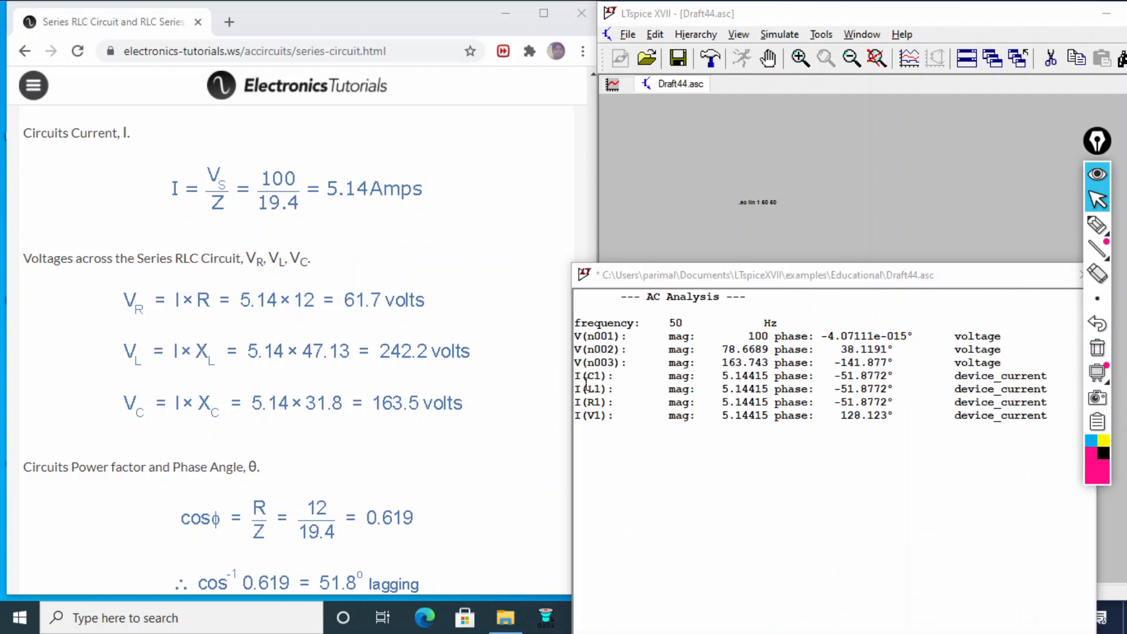
click(1097, 225)
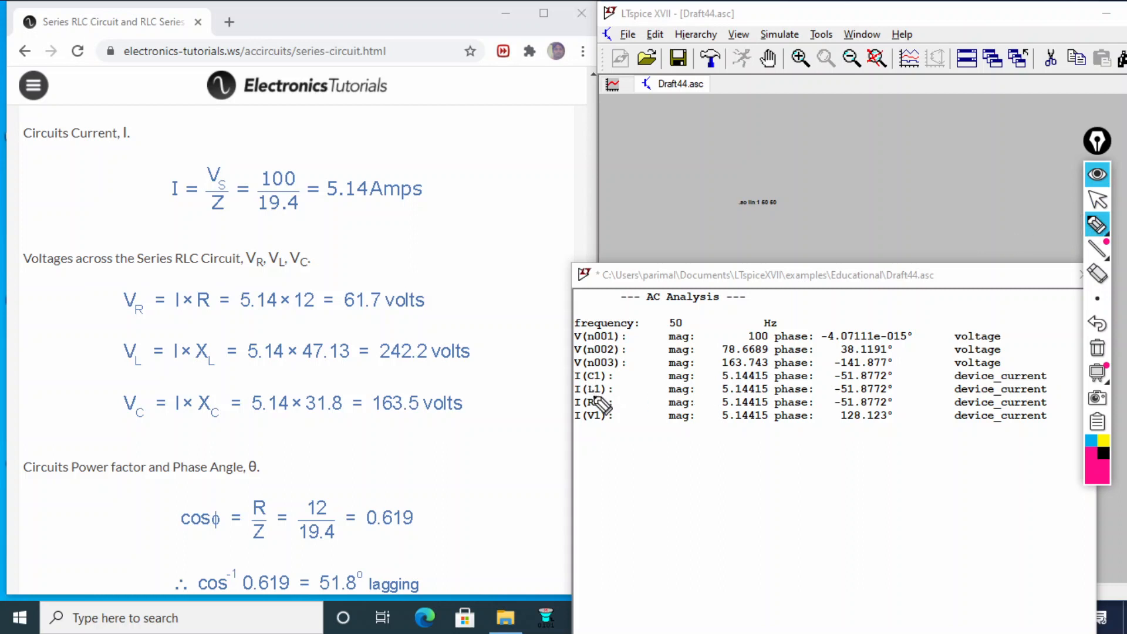
mouse_move(572, 371)
mouse_down()
mouse_move(813, 368)
mouse_move(712, 362)
mouse_up()
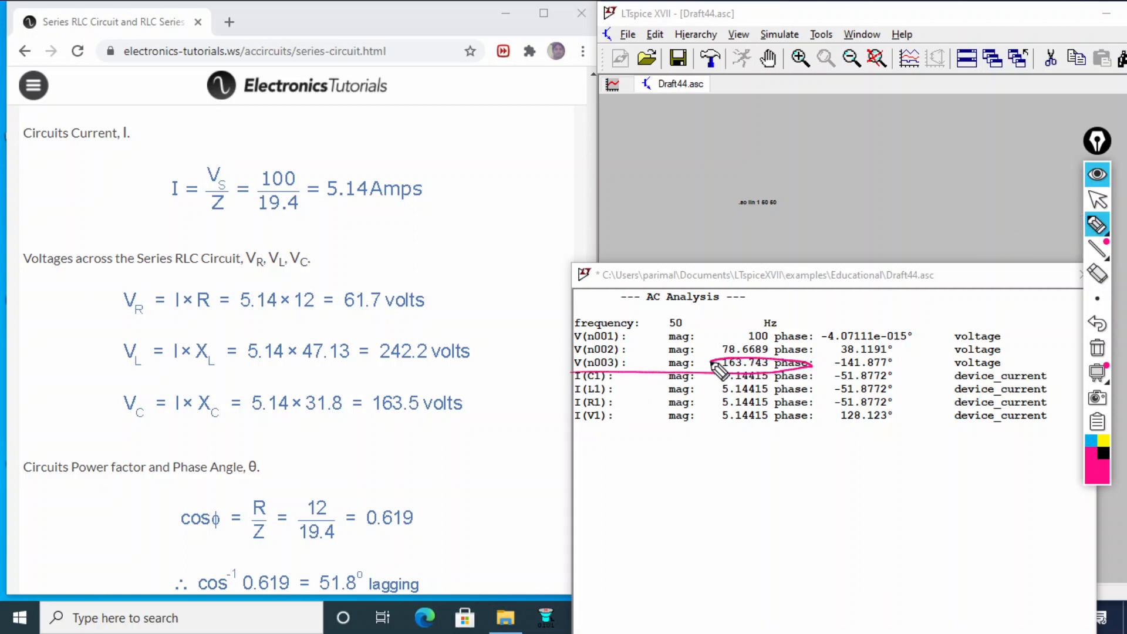
click(1107, 208)
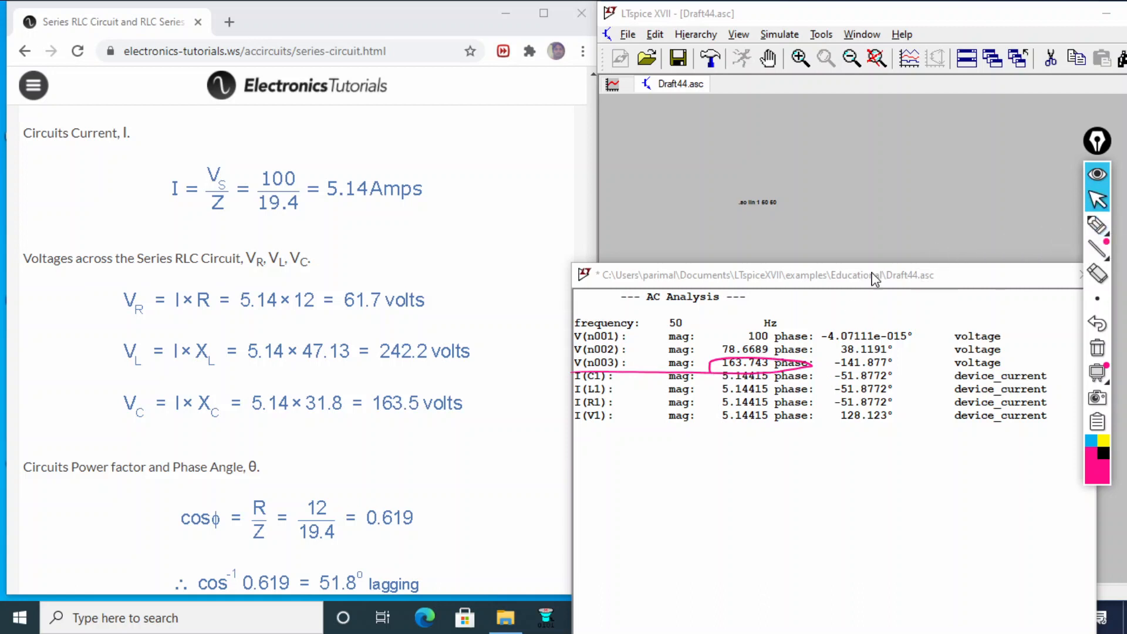
Uncover the schematic, pen-label the node between L1 and C1 as Vn(003), and circle the page's capacitor voltage of 163.5 volts
drag(875, 279, 853, 562)
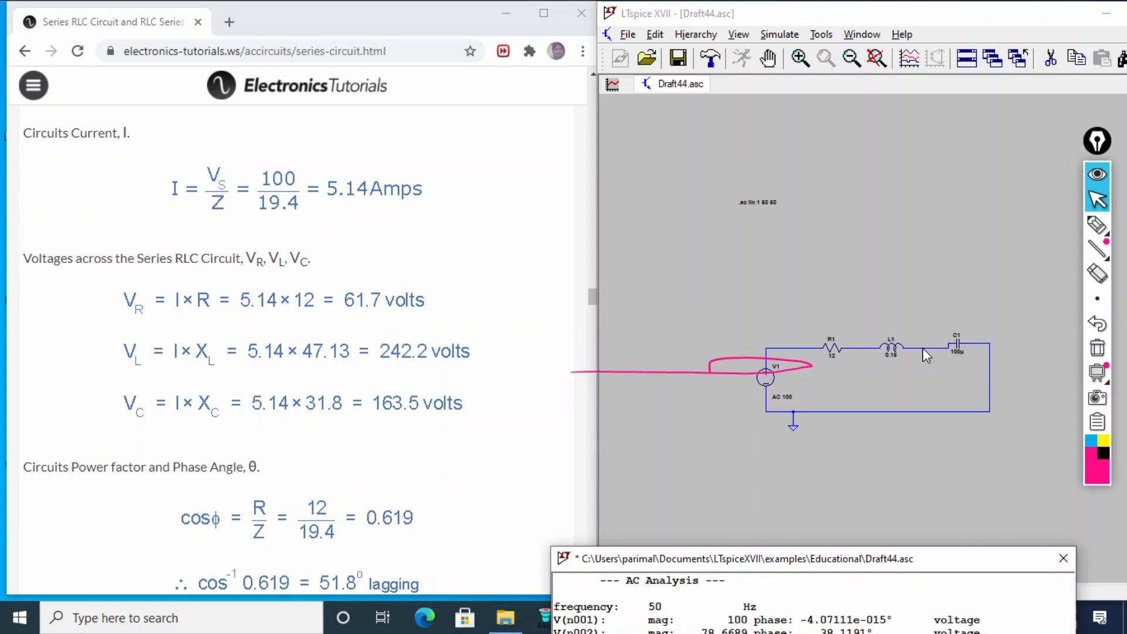
click(1096, 222)
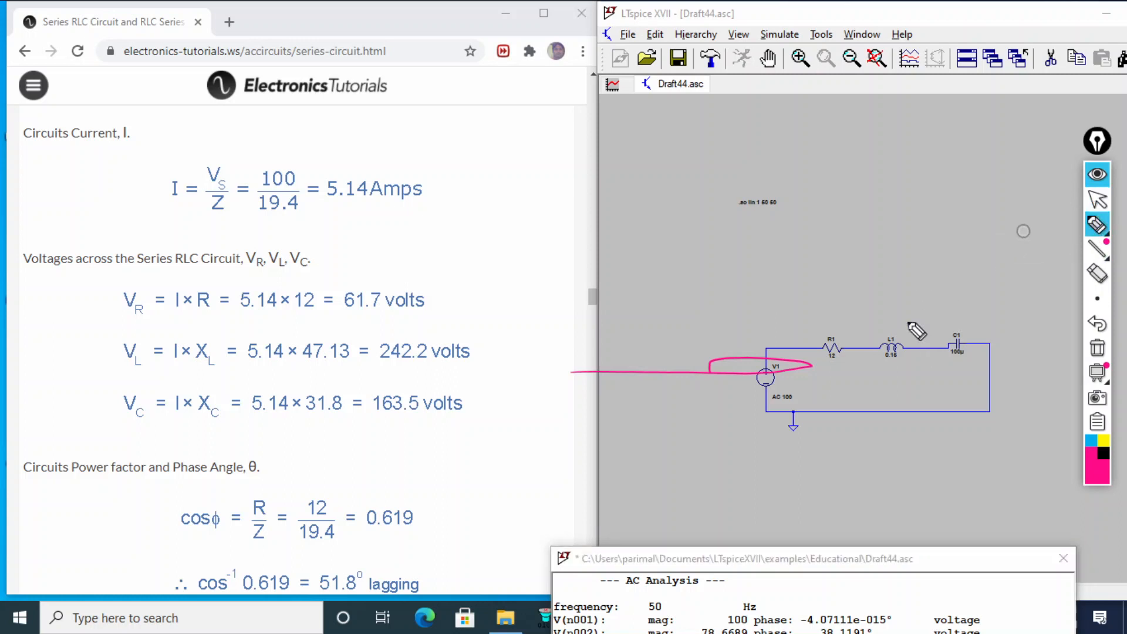
mouse_move(907, 306)
mouse_down()
mouse_move(928, 312)
mouse_move(971, 287)
mouse_up()
drag(986, 254, 990, 288)
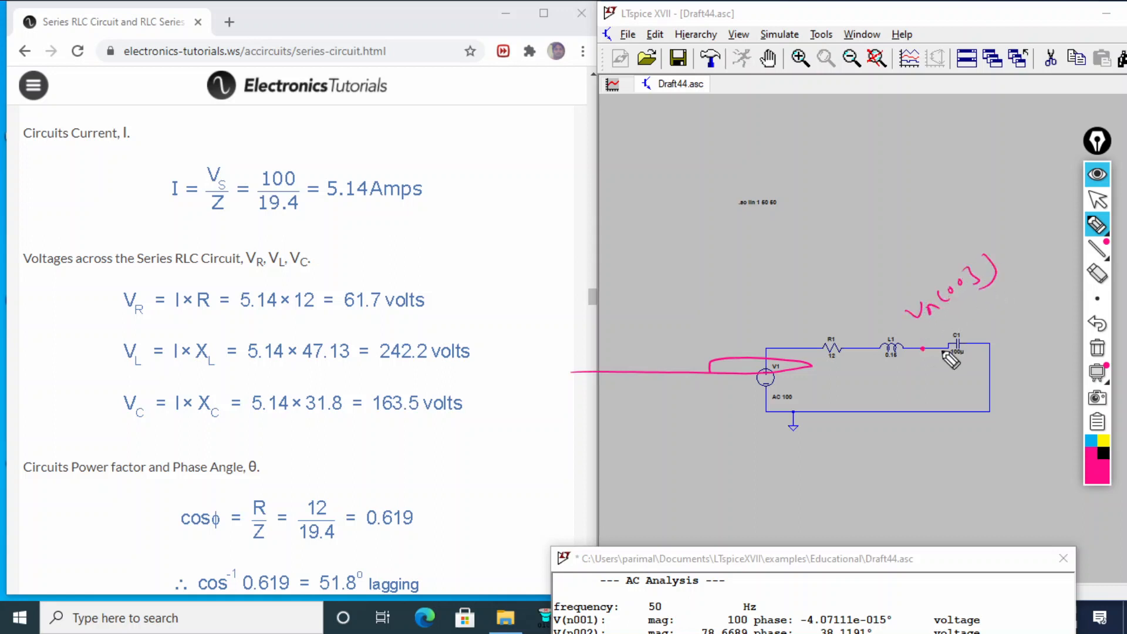
mouse_move(413, 382)
mouse_down()
mouse_move(388, 426)
mouse_move(446, 380)
mouse_move(365, 392)
mouse_up()
Mark the node between R1 and L1 with a pen dot and handwrite its Vn label above it
click(857, 349)
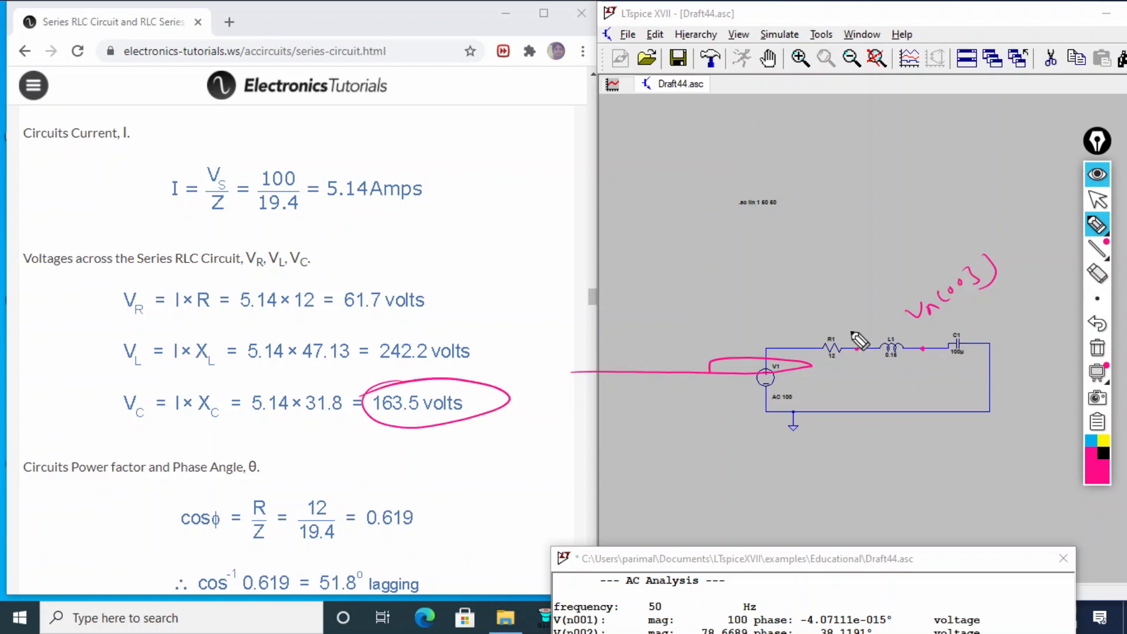
drag(849, 319, 881, 309)
drag(879, 295, 885, 305)
drag(895, 280, 894, 287)
mouse_move(905, 272)
mouse_down()
mouse_move(903, 285)
mouse_move(912, 280)
mouse_up()
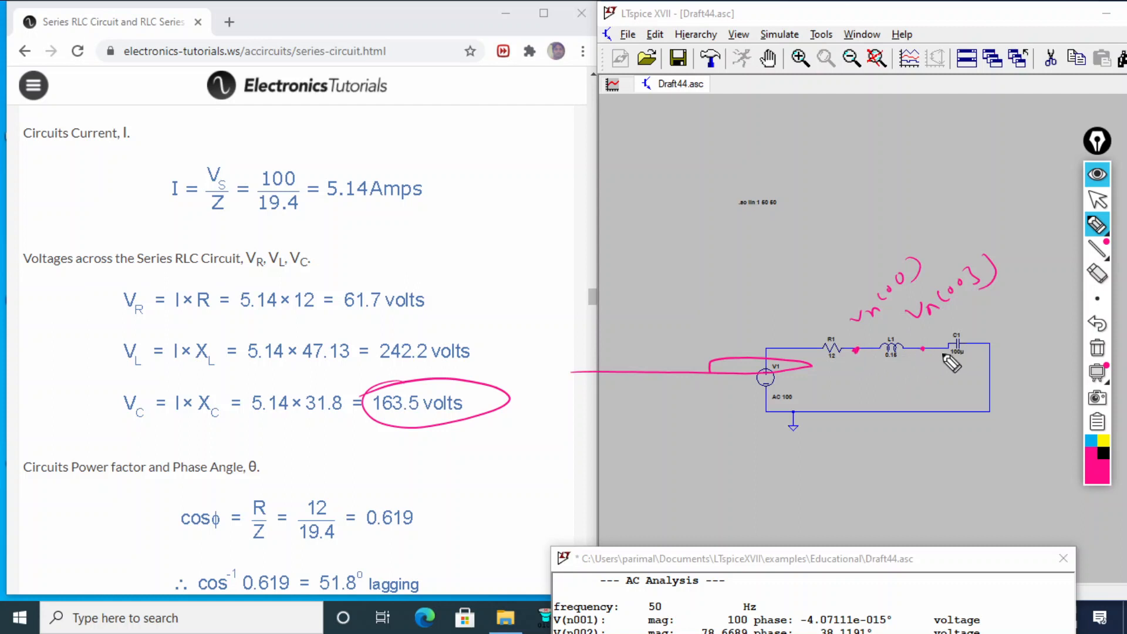
Mark and label the node between V1 and R1 with the pen, and draw the current loop inside the circuit
click(792, 349)
drag(781, 322, 809, 321)
drag(817, 302, 824, 298)
drag(829, 289, 831, 310)
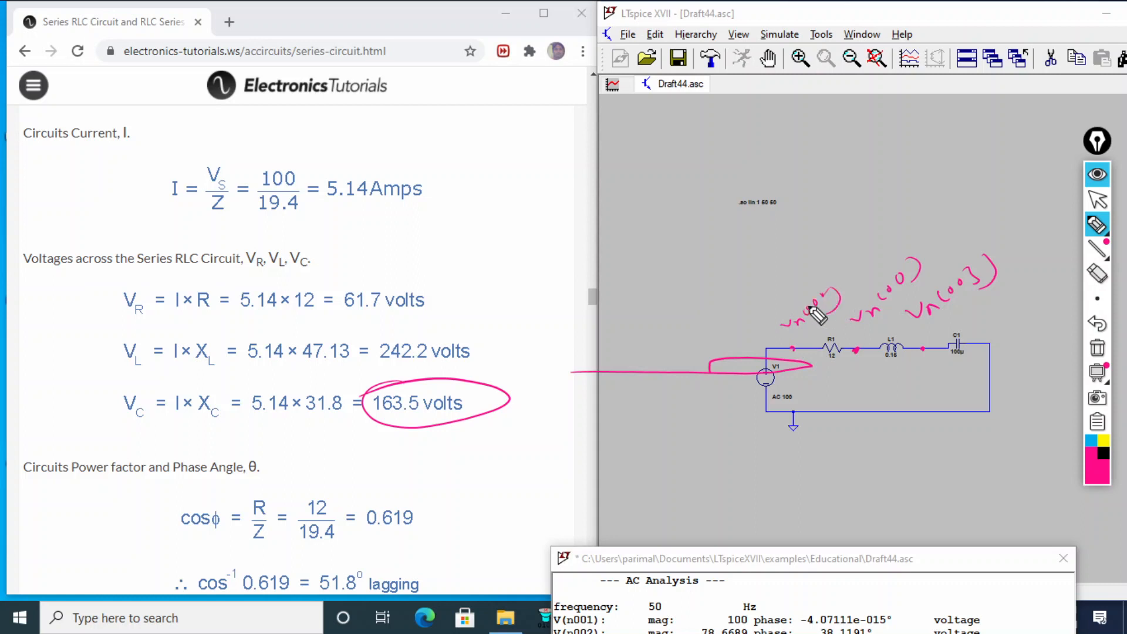
mouse_move(808, 366)
mouse_down()
mouse_move(975, 381)
mouse_move(888, 396)
mouse_up()
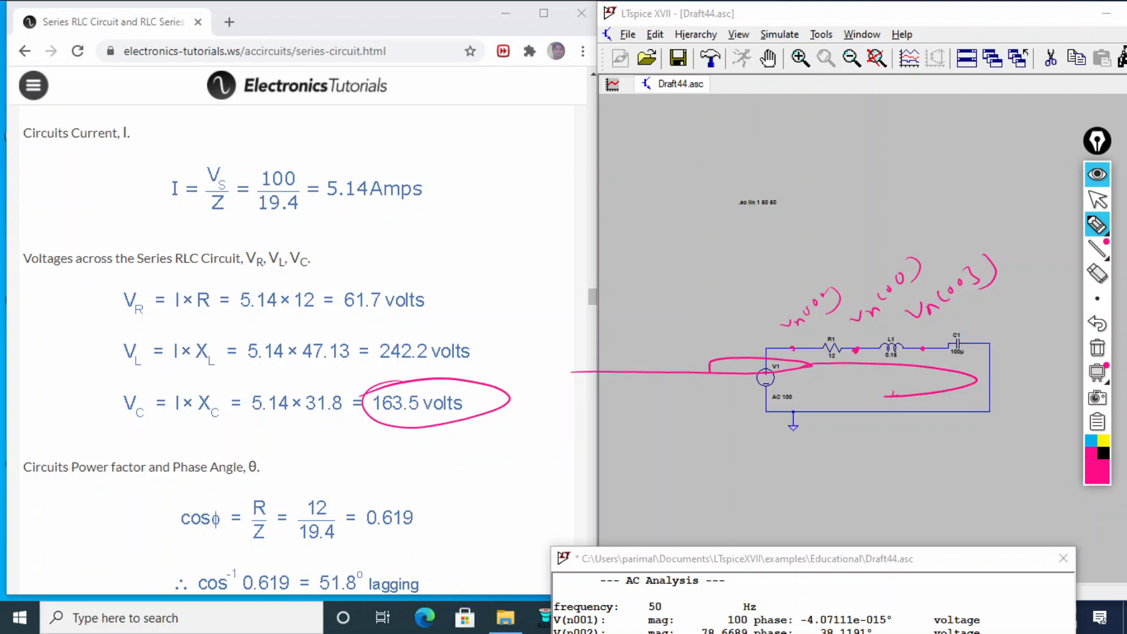
Highlight the V(n003) magnitude in the AC analysis results and compare it with the circled capacitor voltage on the page
click(1097, 200)
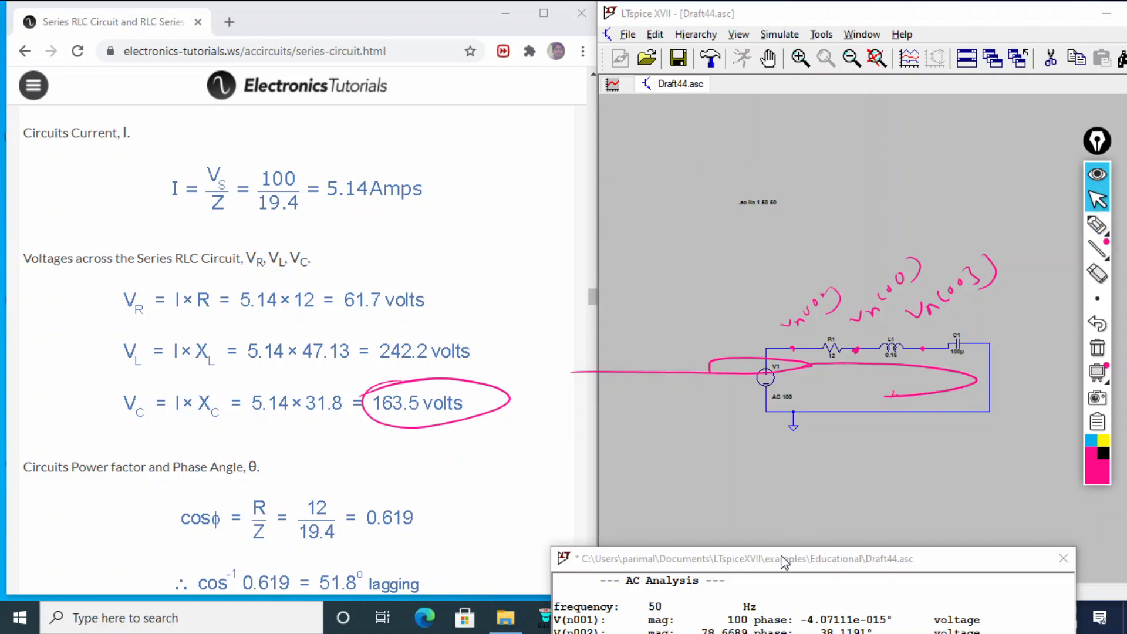
drag(784, 562, 503, 140)
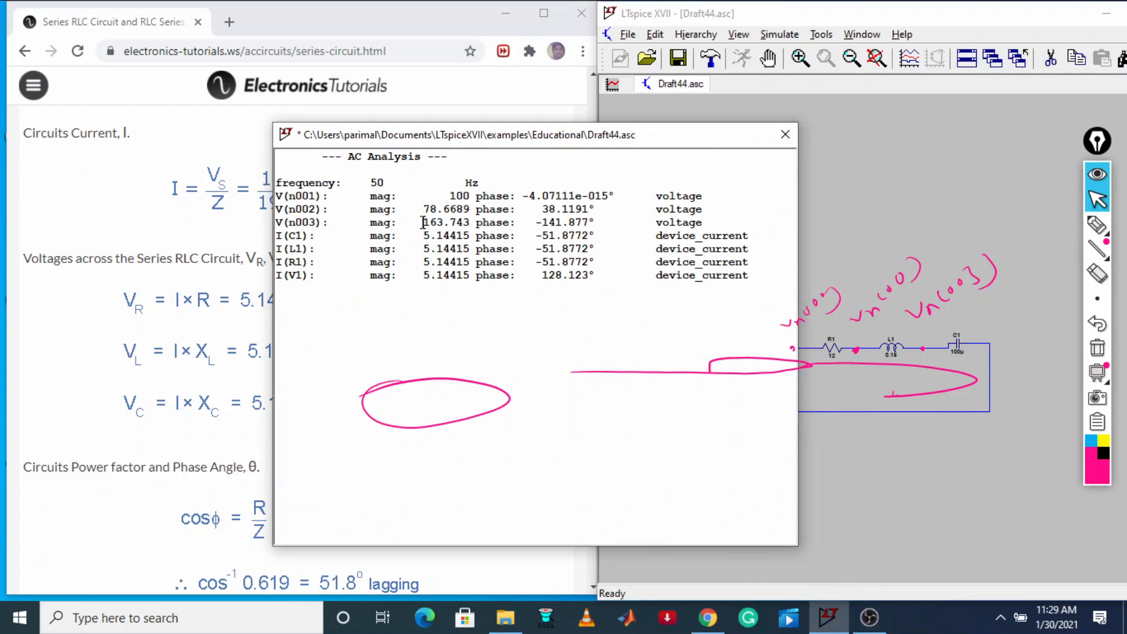
drag(422, 222, 475, 226)
drag(614, 139, 602, 432)
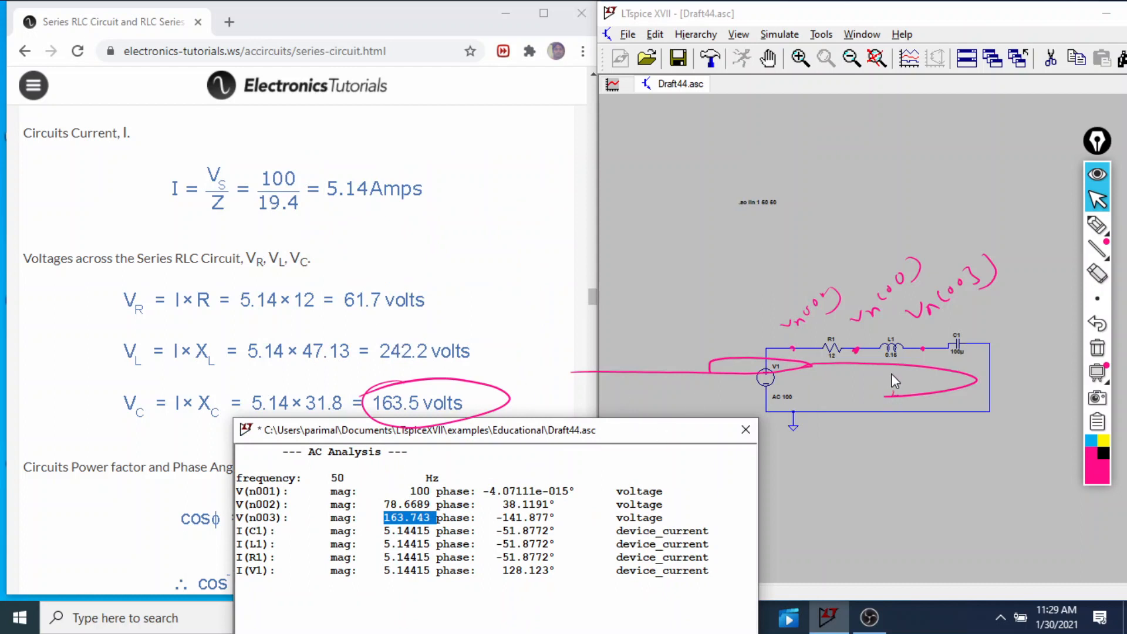
Close the AC analysis results, clear all pen annotations, and maximize the LTspice schematic window
click(1001, 19)
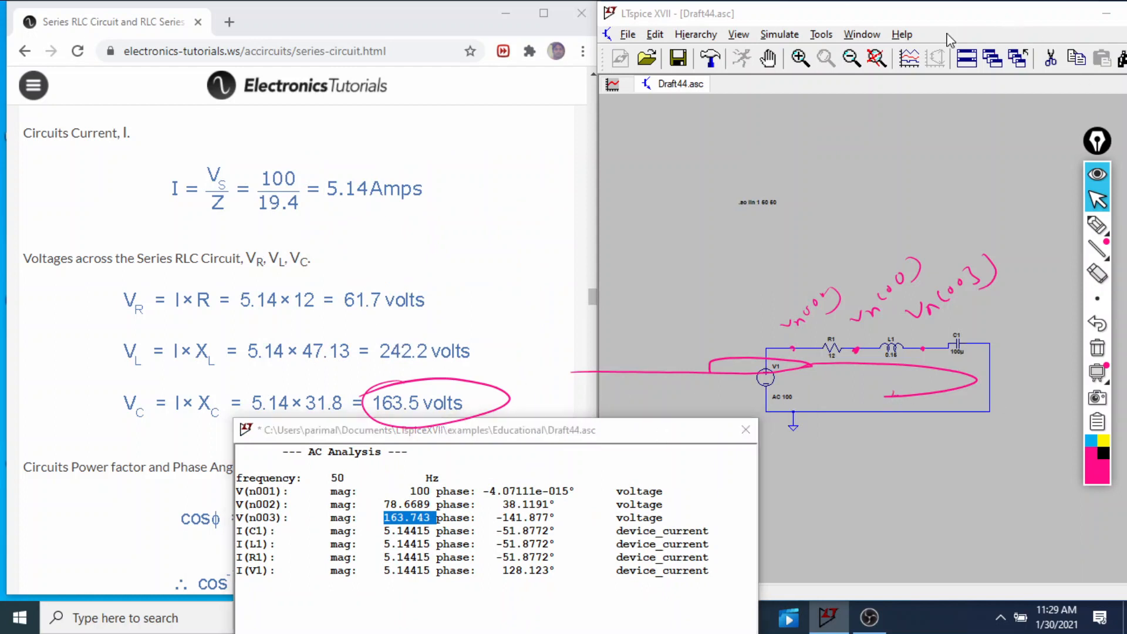
click(745, 429)
click(1096, 352)
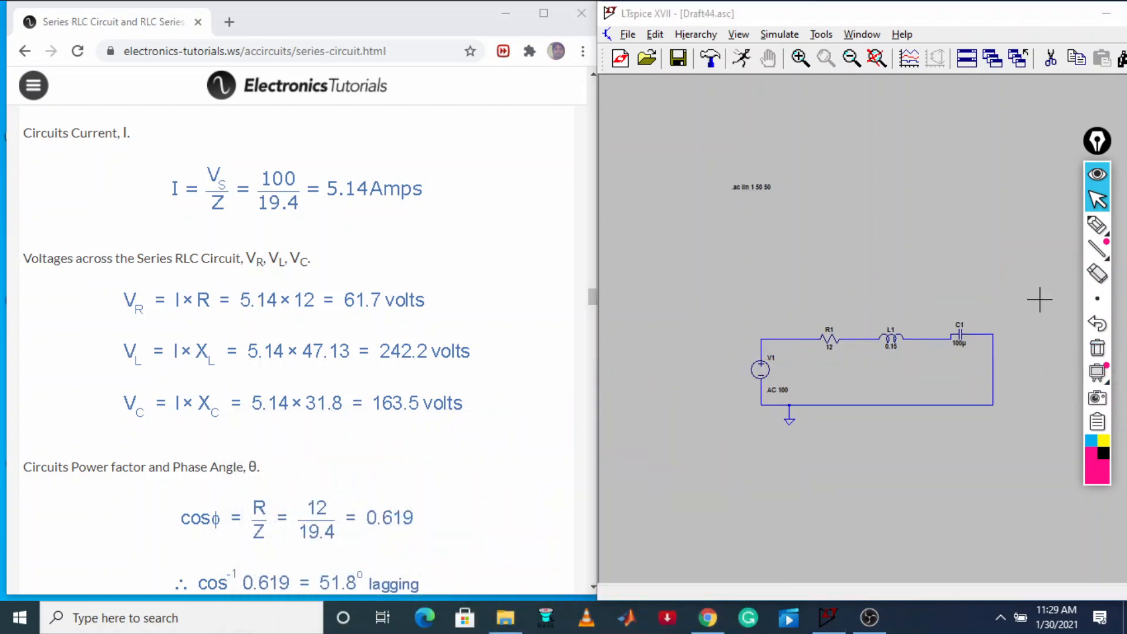
drag(1028, 20, 706, 28)
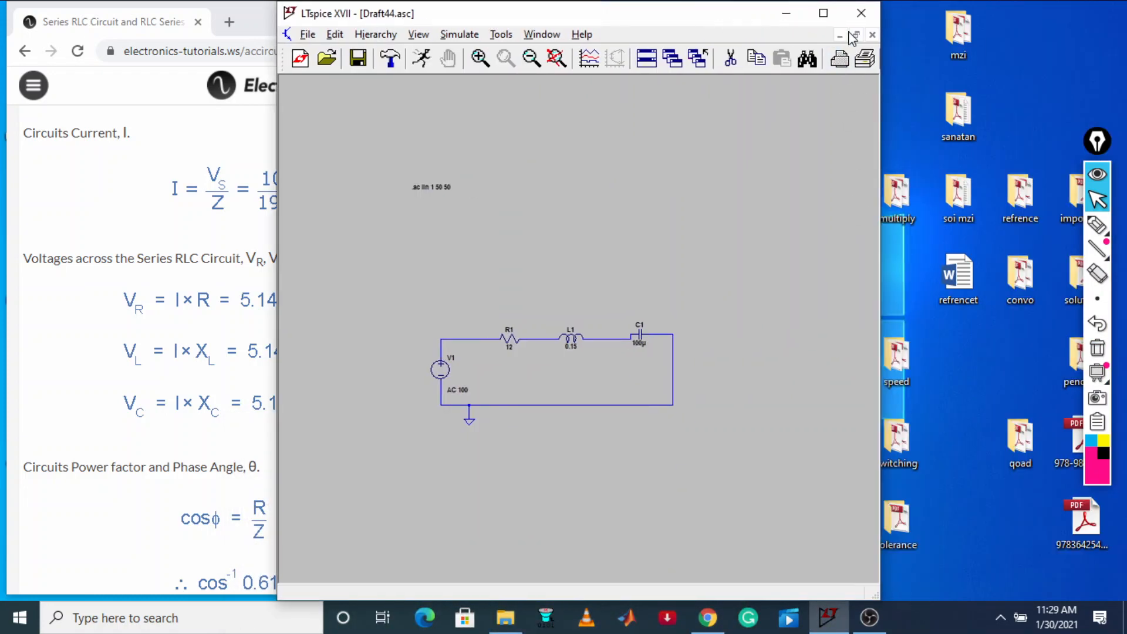
click(838, 12)
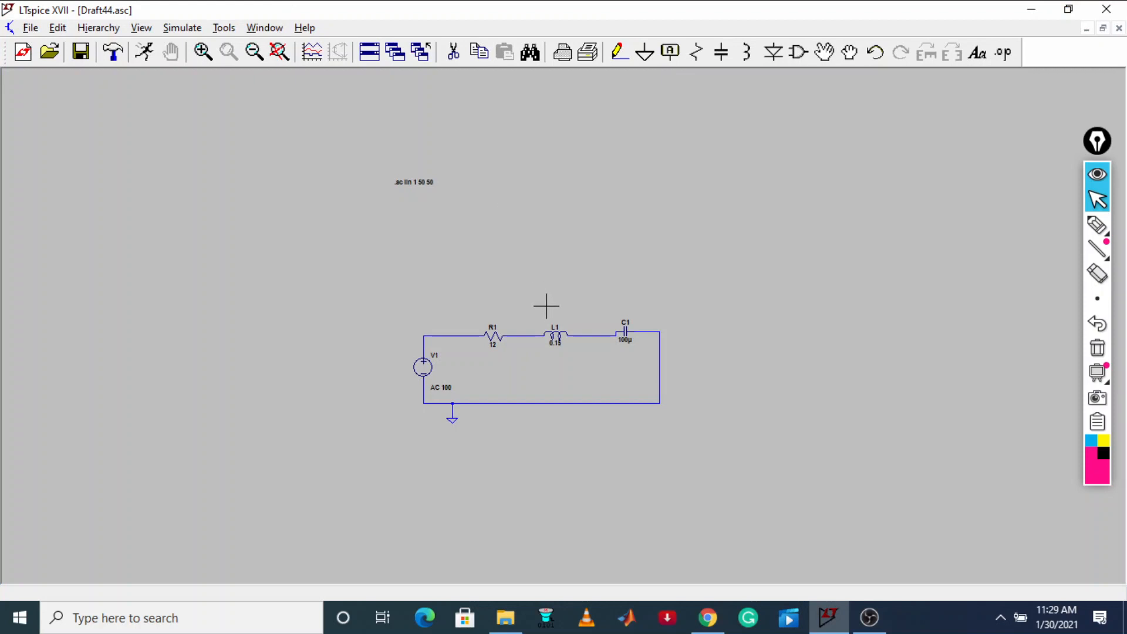
Delete the wires between R1 and L1, between L1 and C1, and between C1 and the return wire
scroll(535, 287, up, 3)
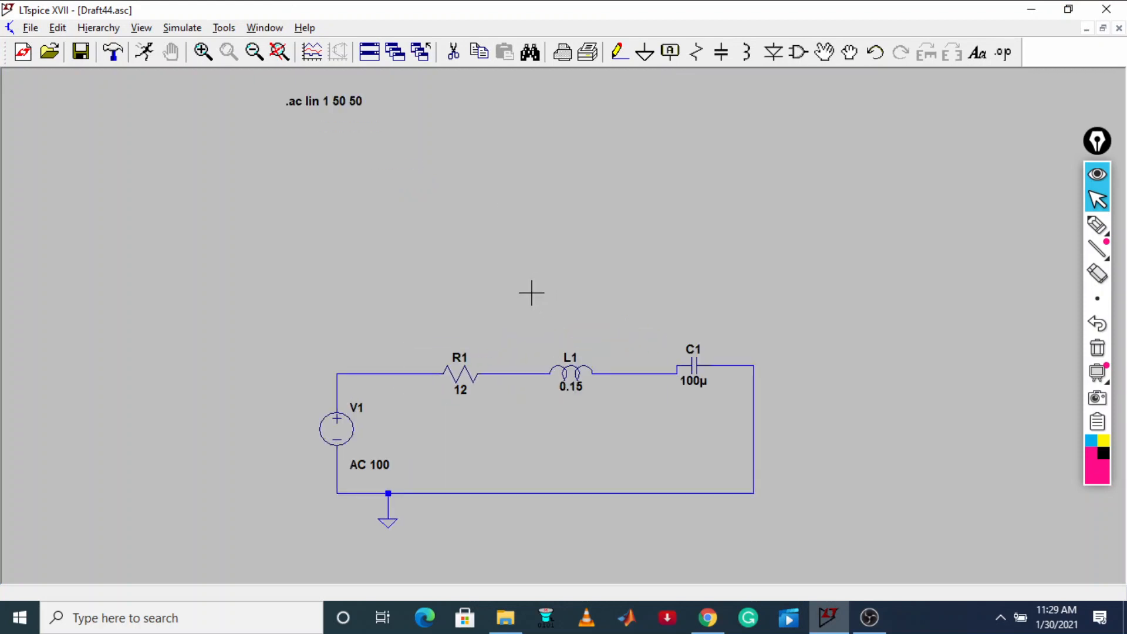
click(450, 53)
click(645, 373)
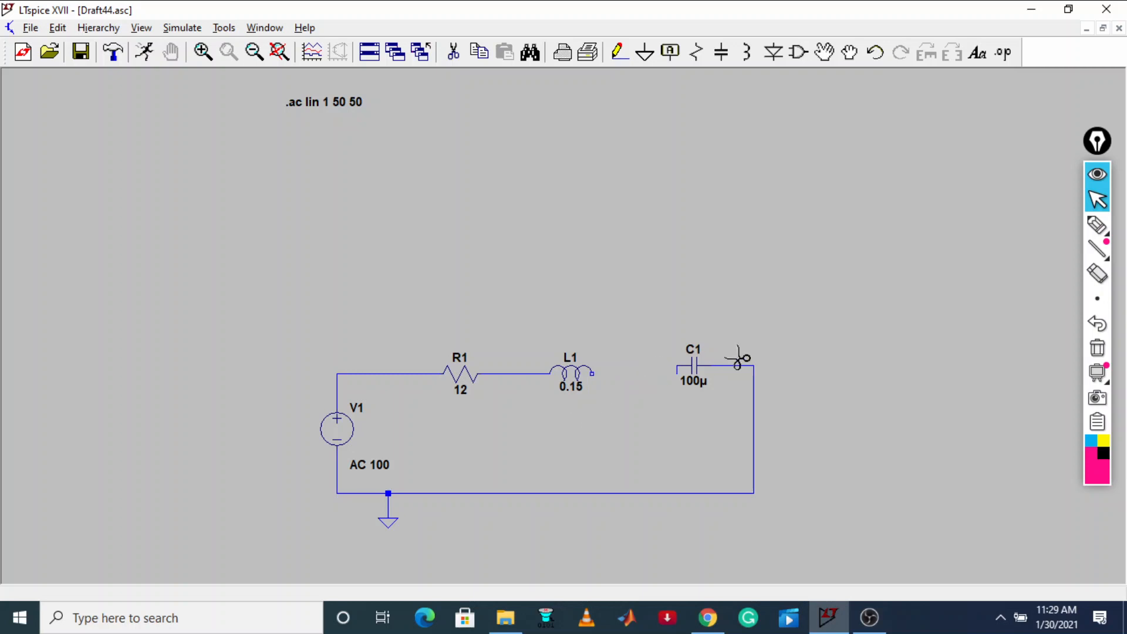
click(731, 365)
click(525, 373)
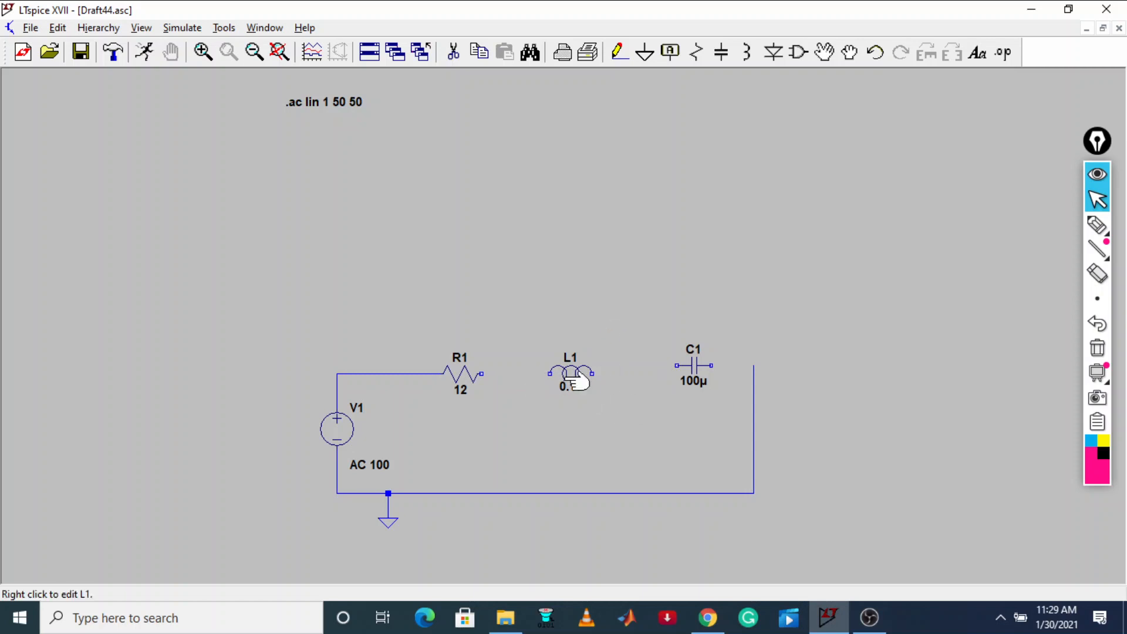
Swap the positions of C1 and L1 so that C1 sits midway between R1 and L1
click(851, 51)
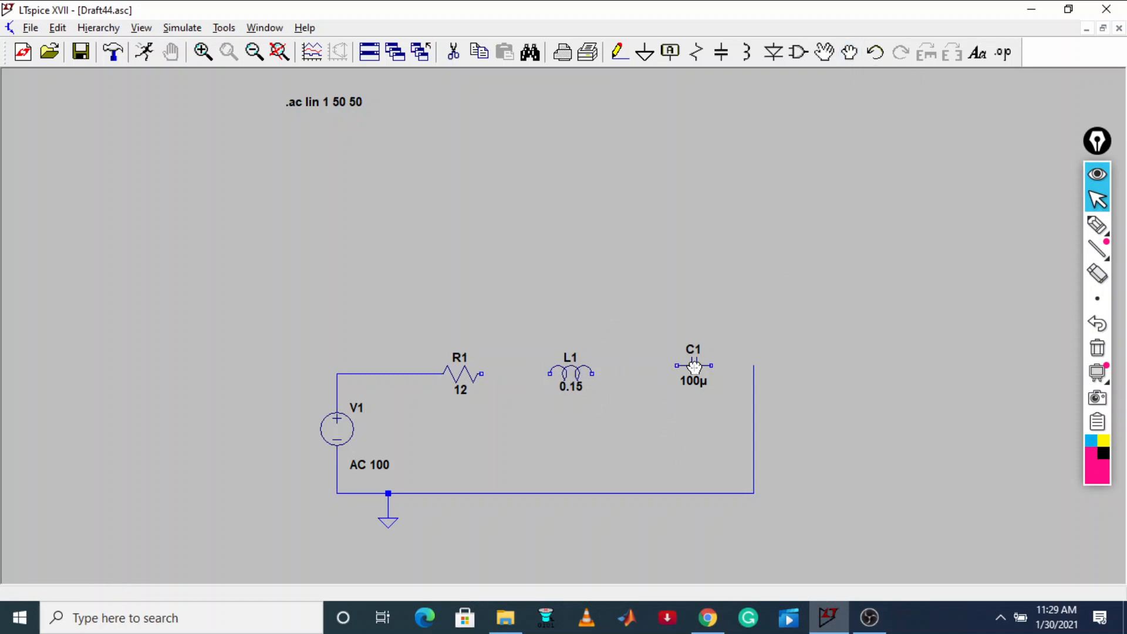
drag(692, 364, 516, 373)
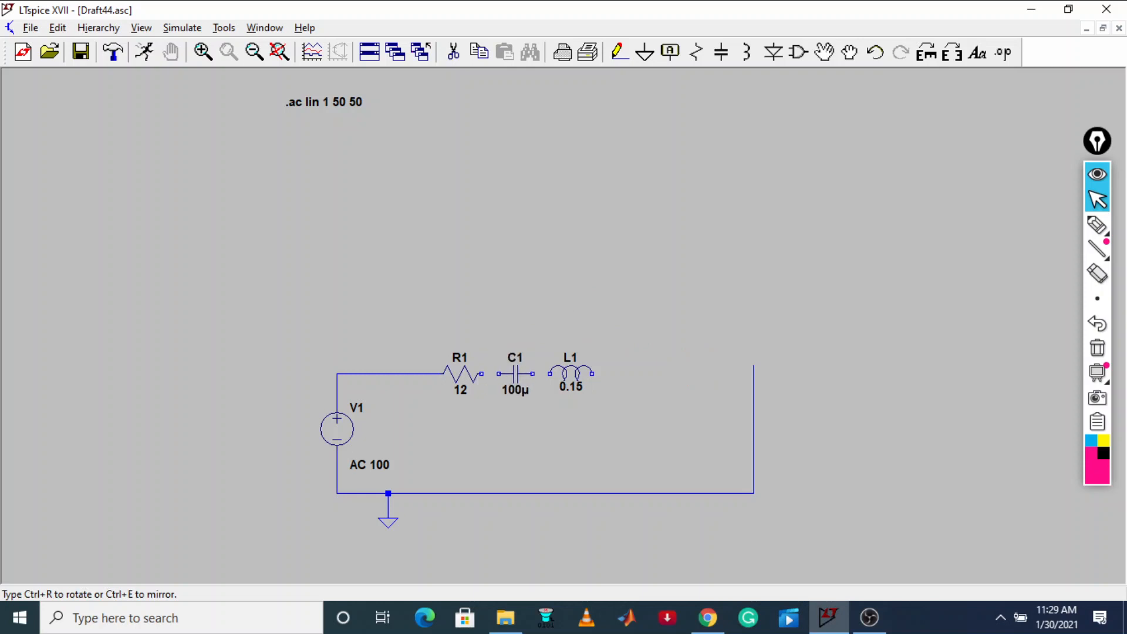
click(515, 373)
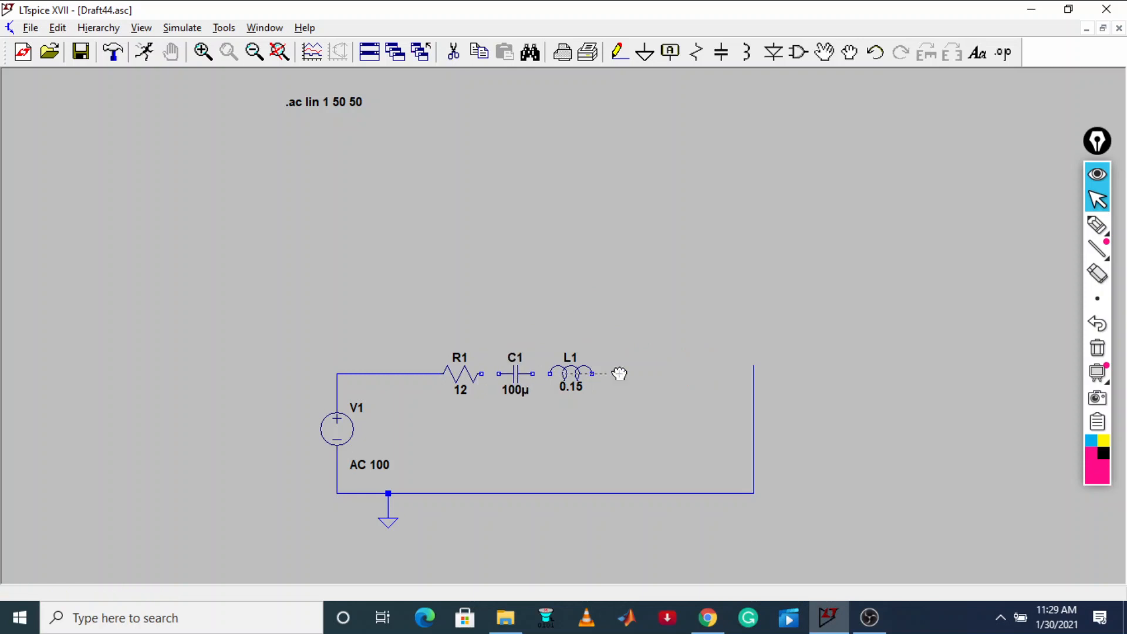
drag(619, 373, 691, 371)
drag(578, 369, 689, 367)
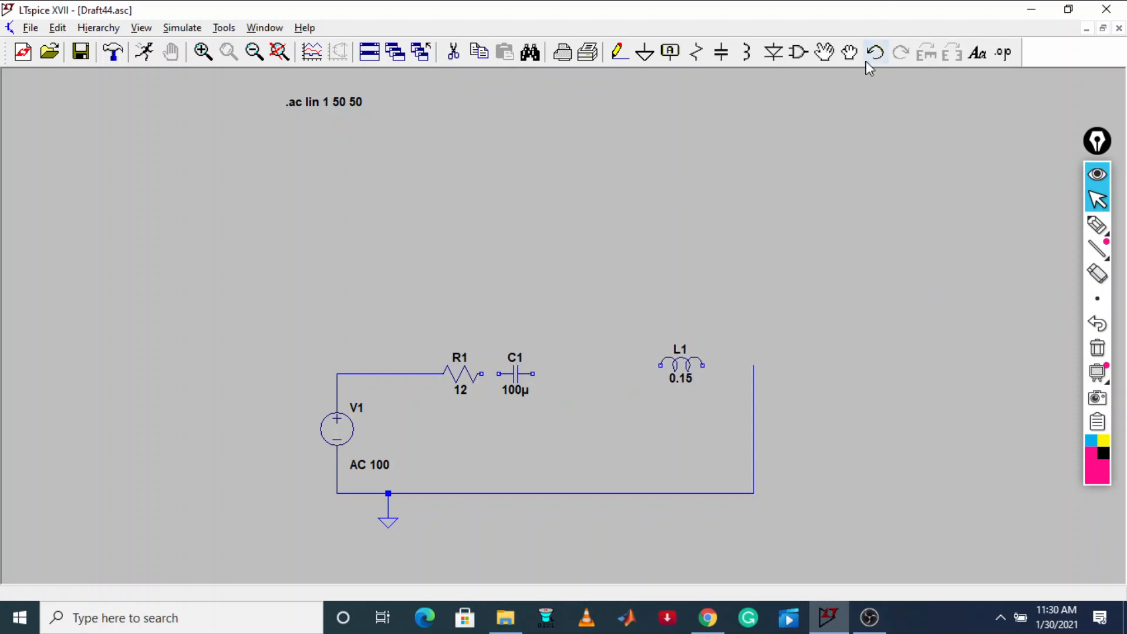
click(849, 52)
drag(509, 368, 560, 361)
click(561, 361)
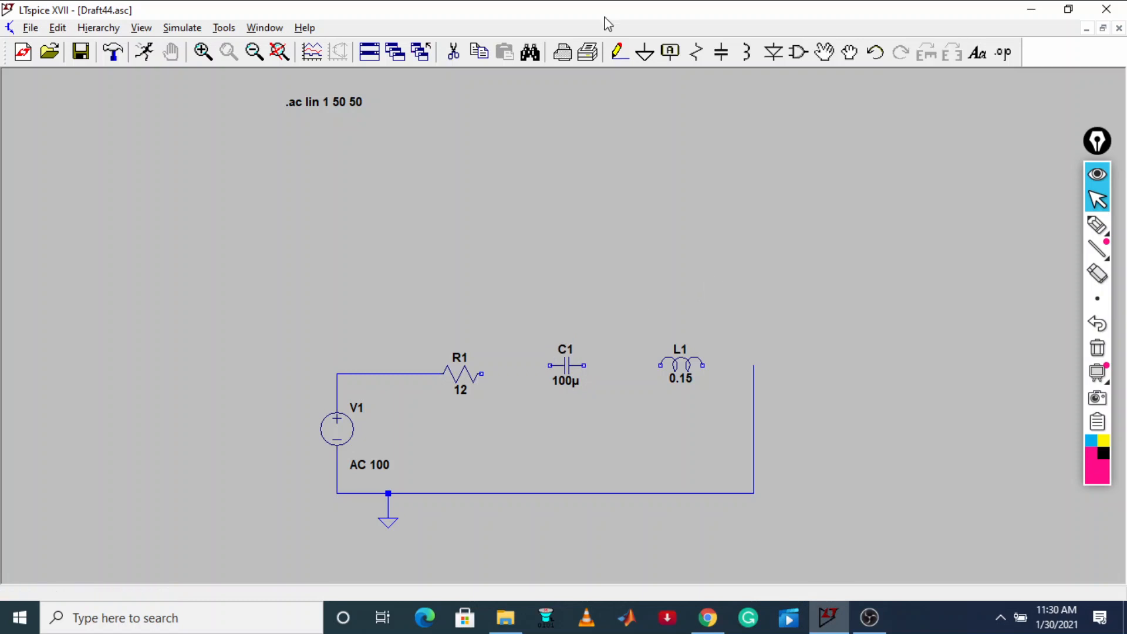
Wire R1 to C1, C1 to L1, and L1 to the vertical return wire to close the loop
click(619, 51)
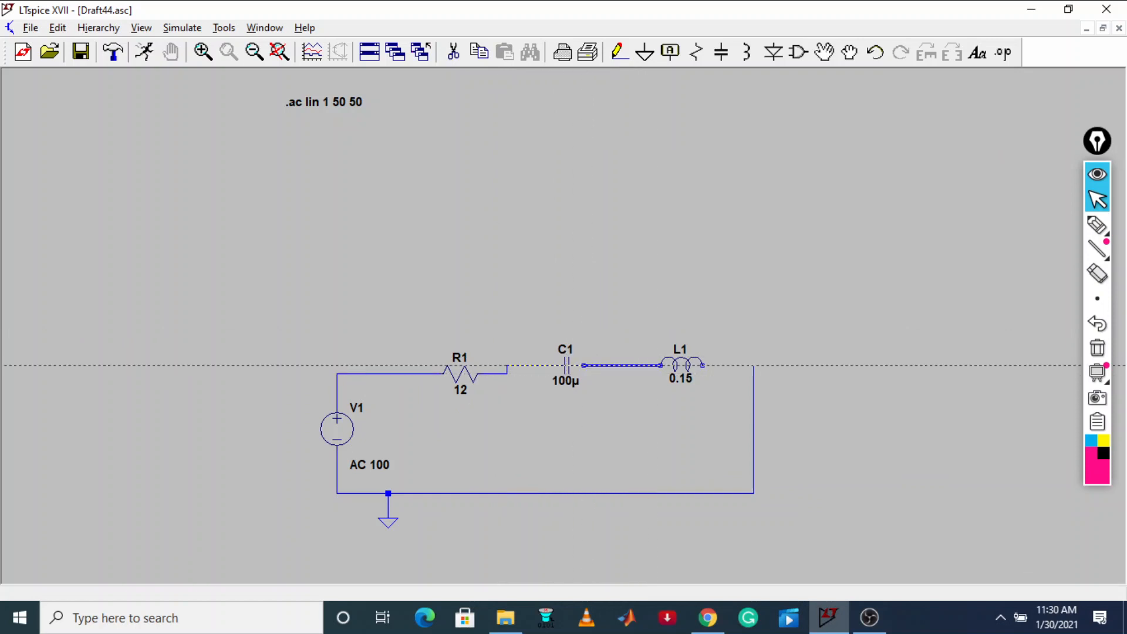
click(660, 364)
click(708, 365)
click(754, 365)
key(Escape)
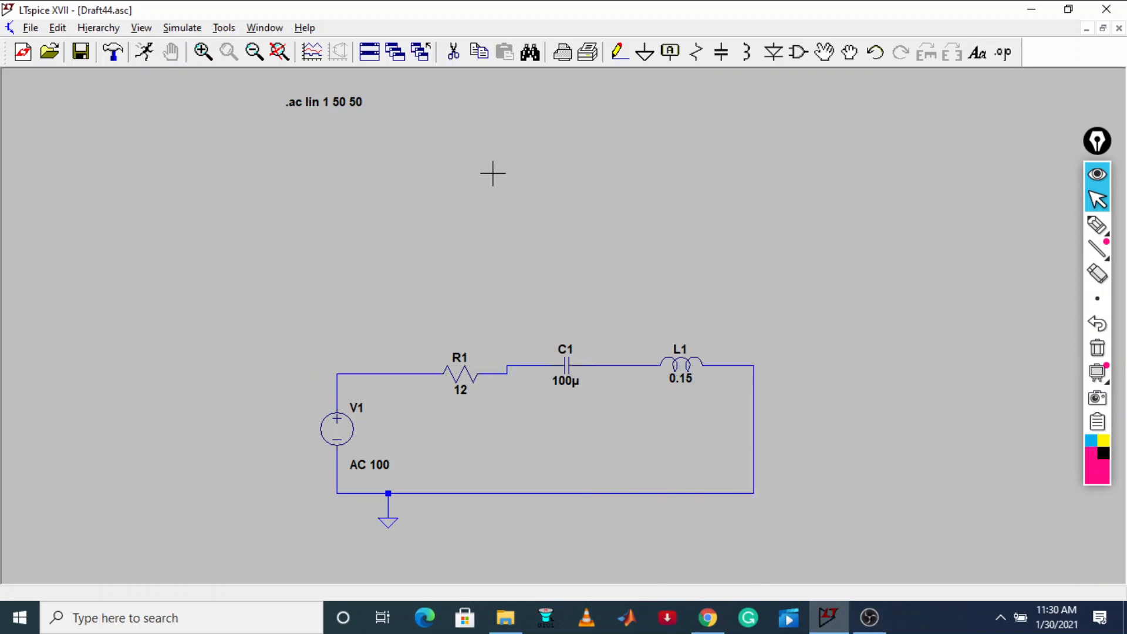
Place the schematic window beside the tutorial page and run the AC analysis on the rearranged circuit
click(144, 53)
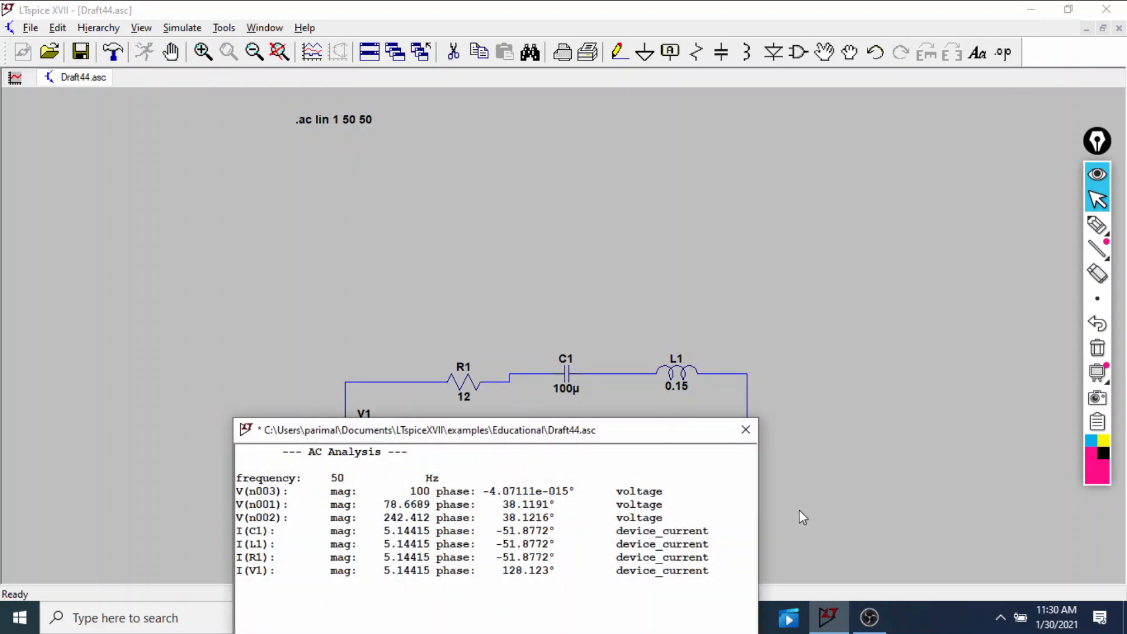
click(745, 430)
click(1068, 9)
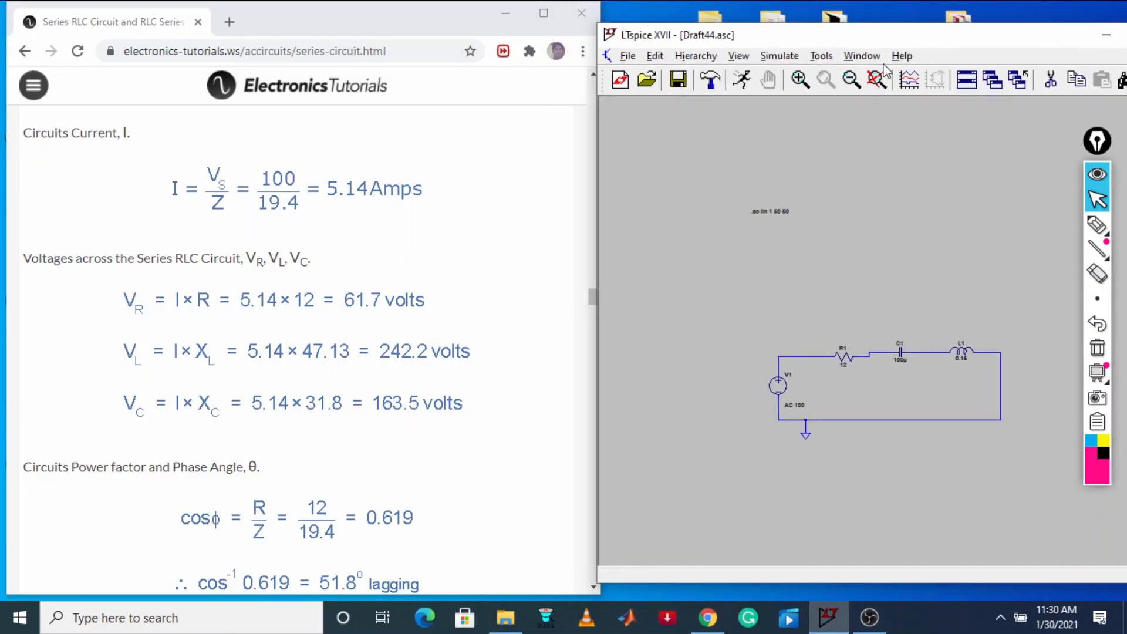
drag(941, 27, 942, 6)
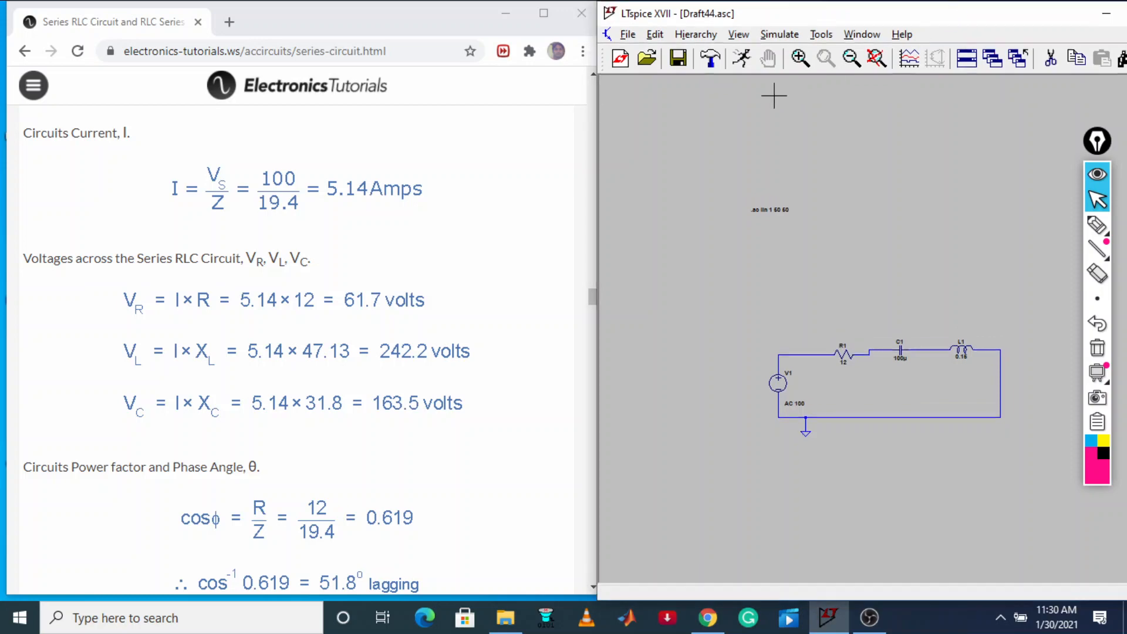
click(743, 61)
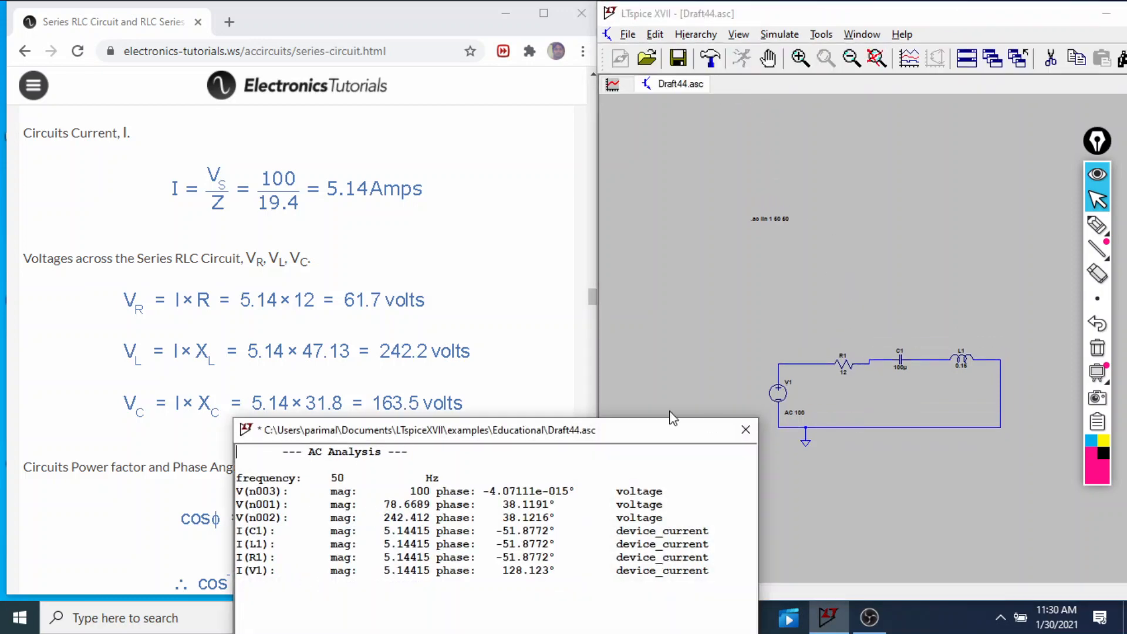
drag(572, 431, 835, 282)
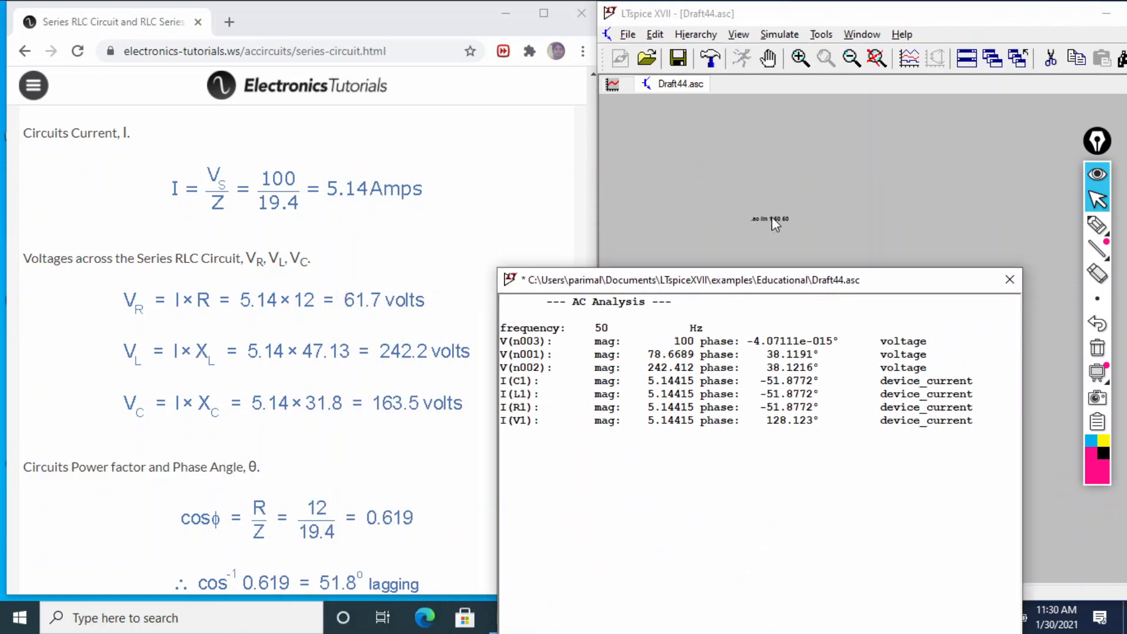
Underline the V(n003) row of the AC analysis results with the pen, and move the results window to uncover the components
mouse_move(1096, 229)
click(1023, 234)
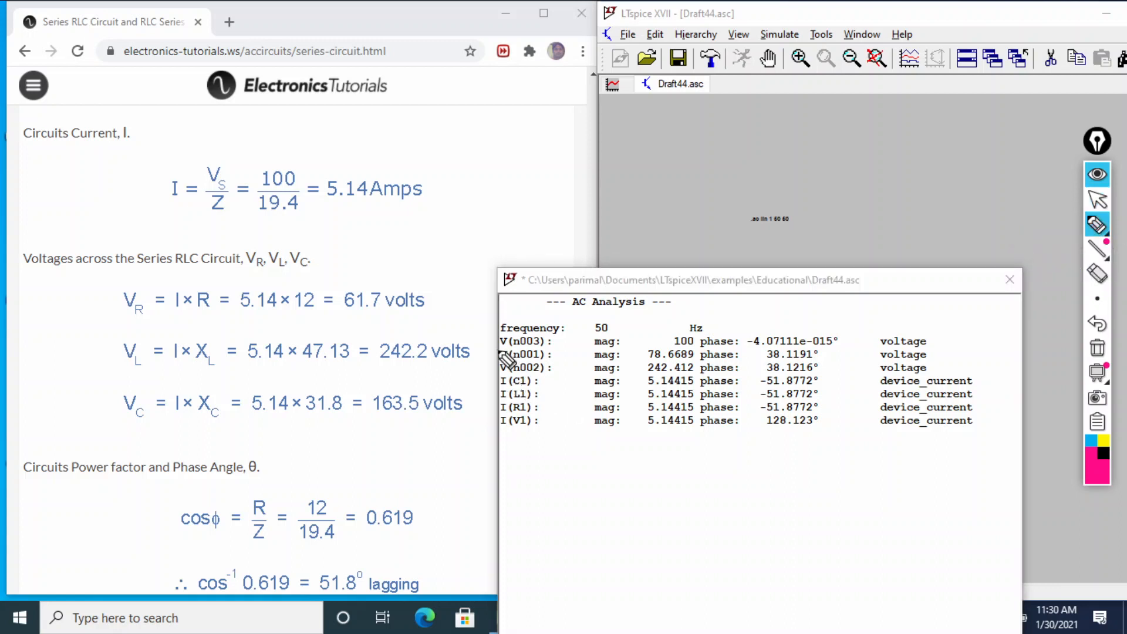
drag(499, 352, 727, 348)
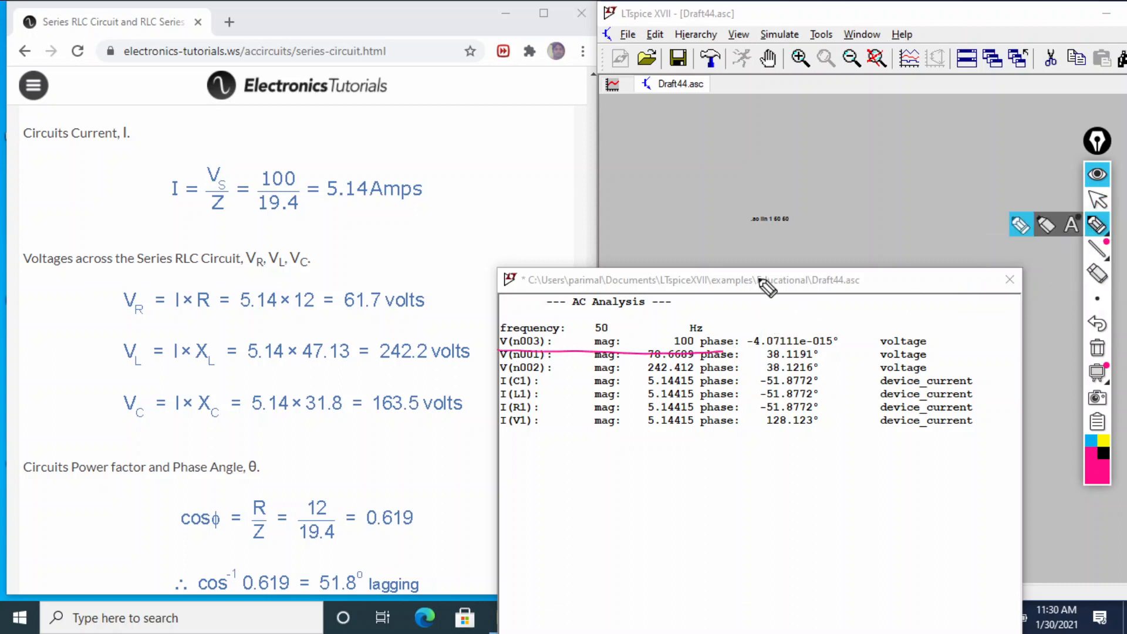
click(1097, 200)
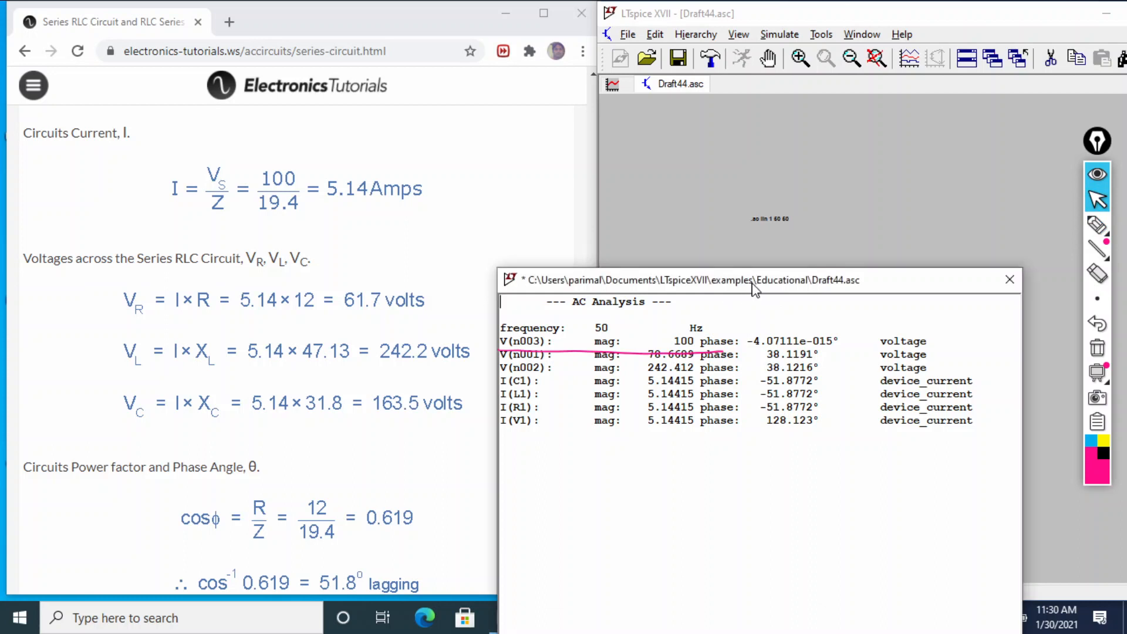
drag(755, 285, 719, 426)
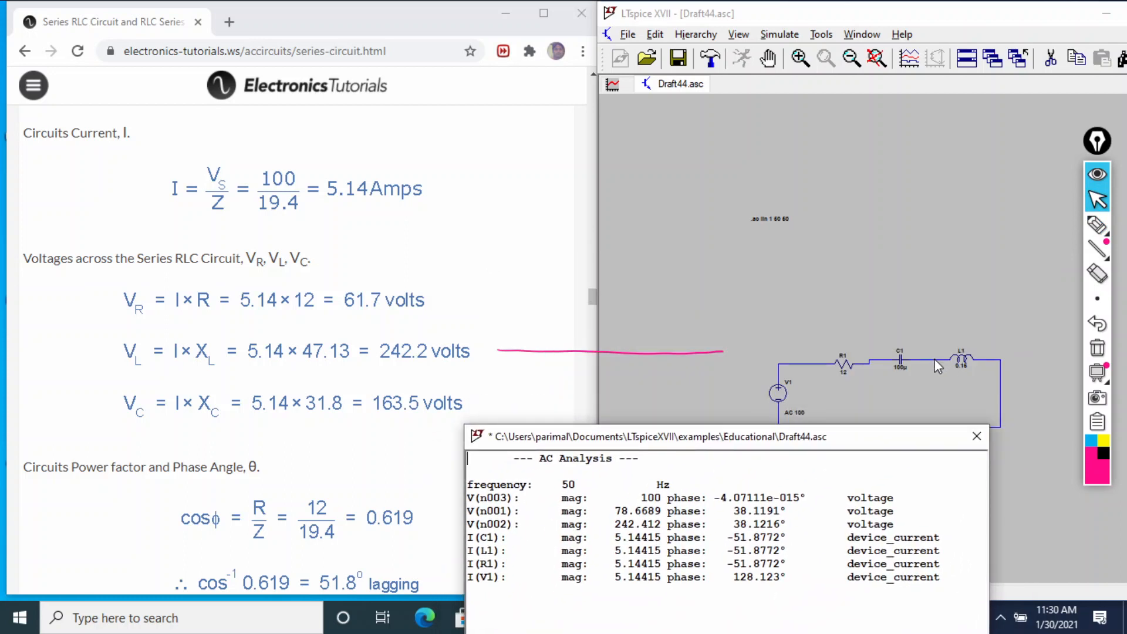
Mark V(n002) and its magnitude with the pen, and circle the page's inductor voltage of 242.2 volts
click(1096, 225)
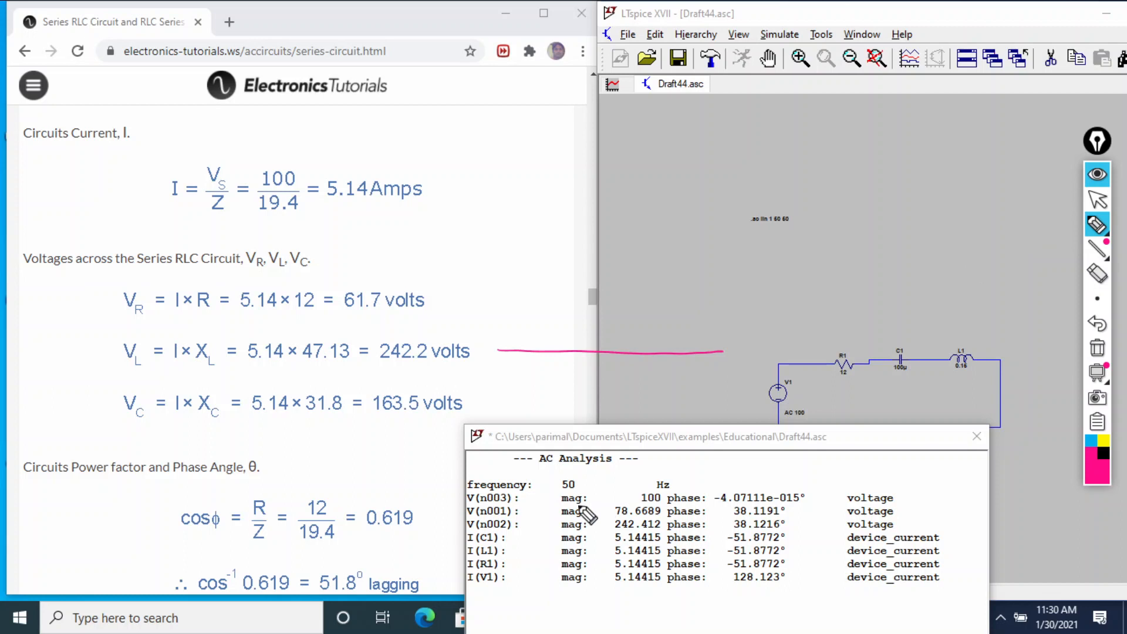
mouse_move(476, 536)
mouse_down()
mouse_move(689, 534)
mouse_move(691, 522)
mouse_move(610, 523)
mouse_up()
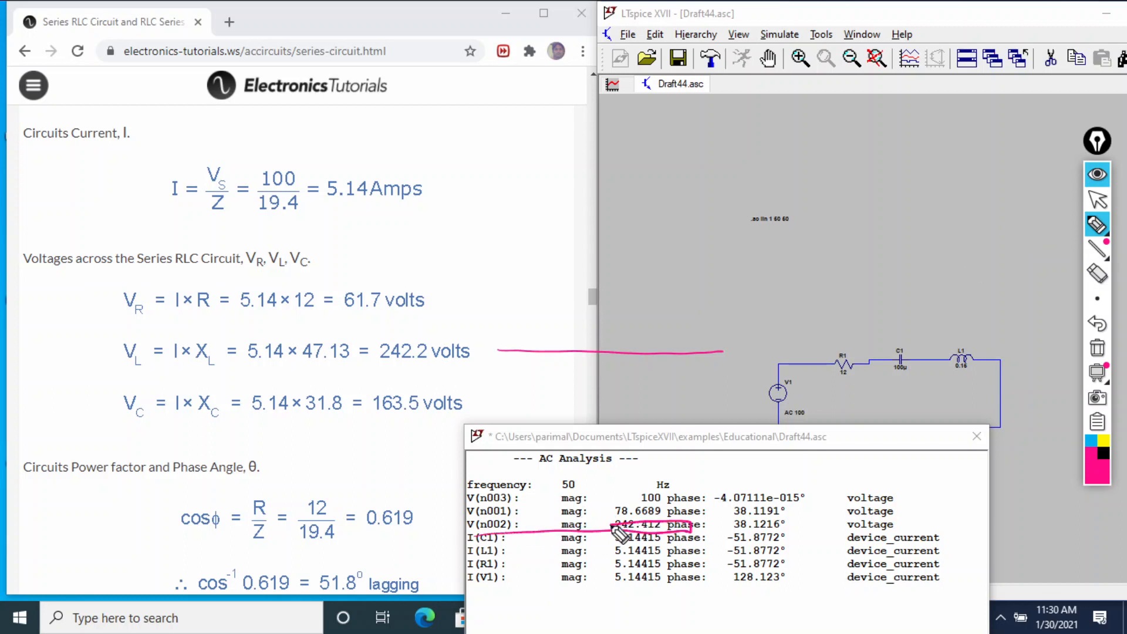
mouse_move(446, 341)
mouse_down()
mouse_move(439, 369)
mouse_move(256, 373)
mouse_up()
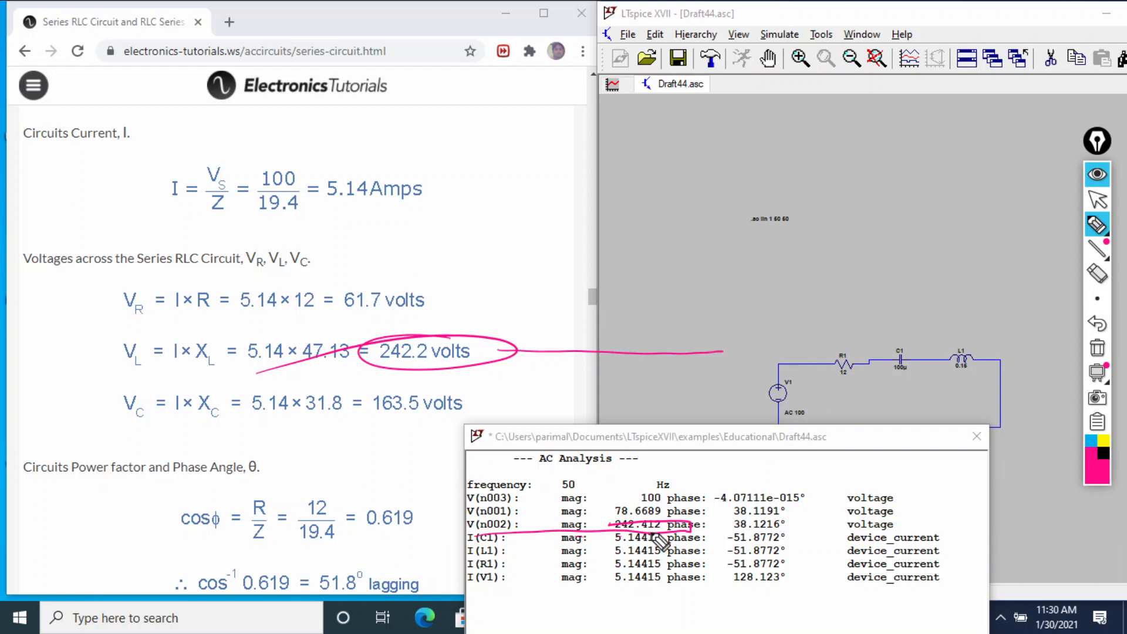
mouse_move(415, 377)
mouse_down()
mouse_move(523, 327)
mouse_move(487, 352)
mouse_up()
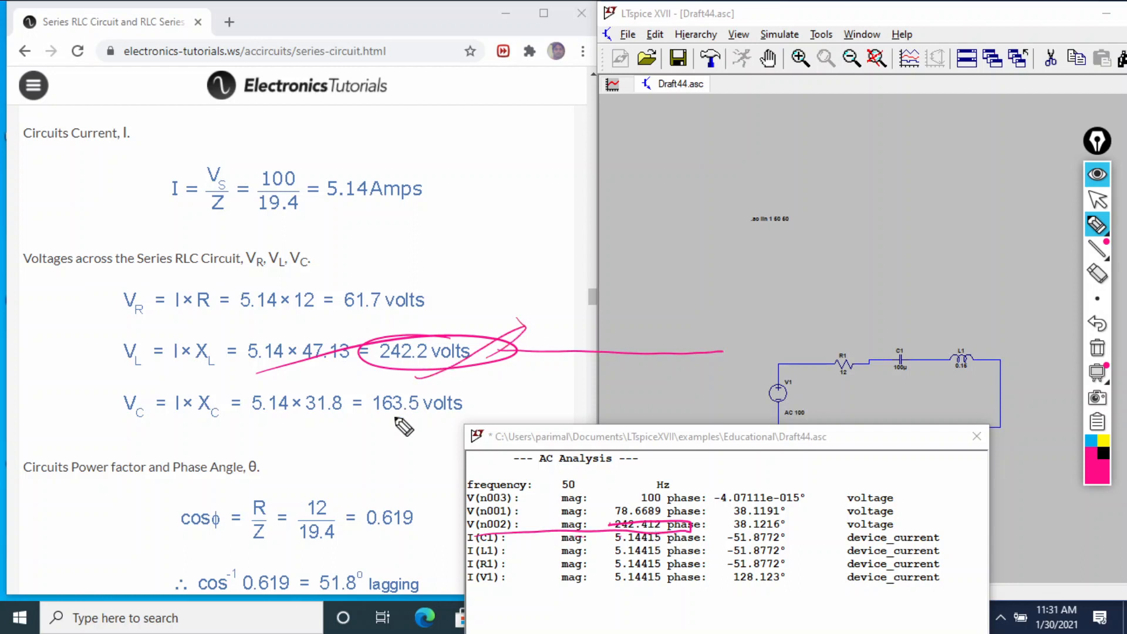
Dismiss the AC analysis results, enlarge the schematic window to full screen, and erase every pen mark
click(1096, 200)
click(975, 438)
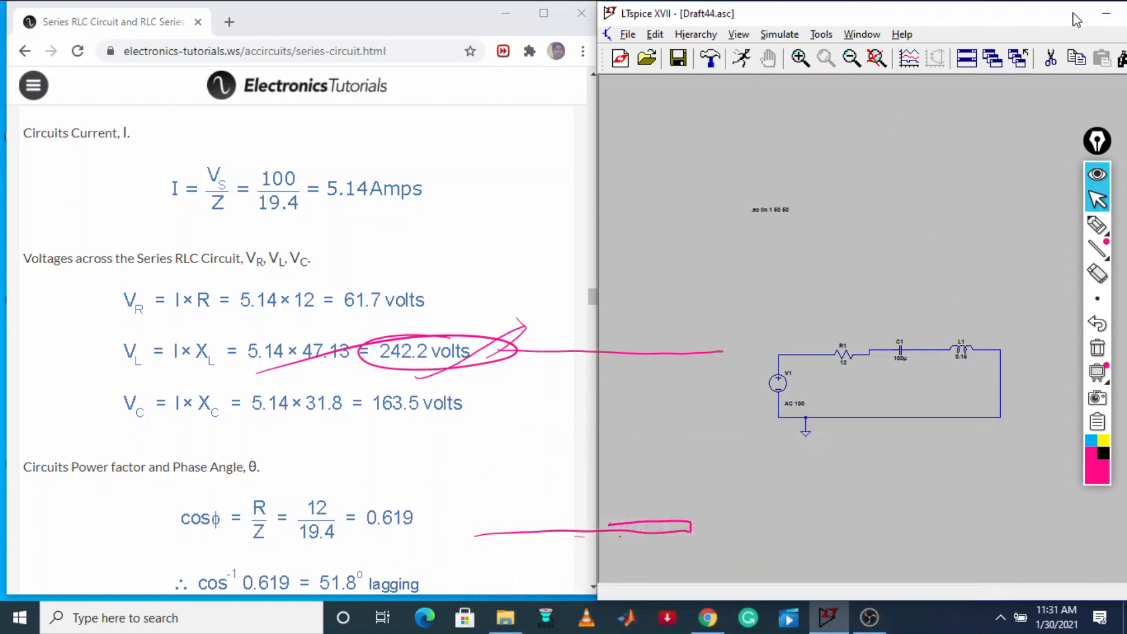
drag(1036, 19, 792, 18)
click(919, 14)
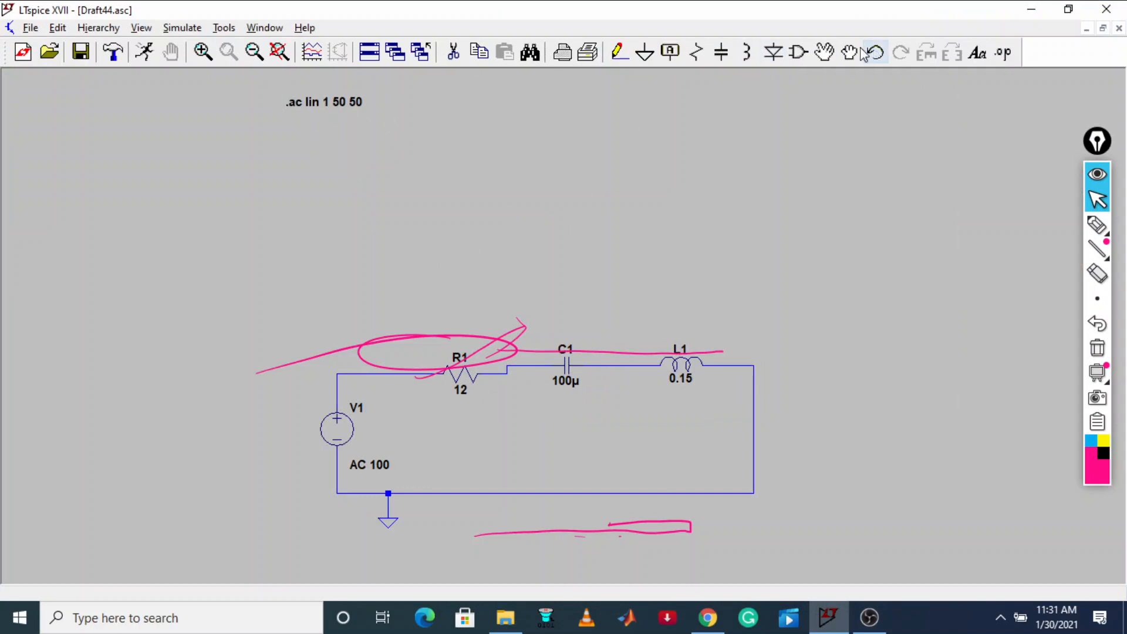
click(1096, 348)
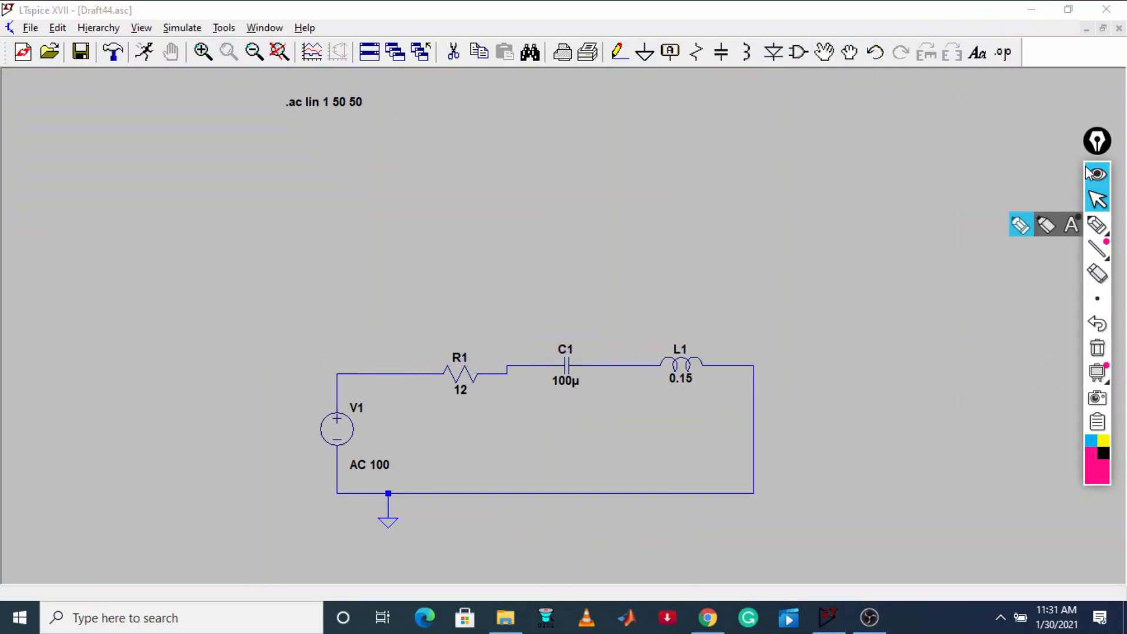
Delete the wires joining V1, R1, C1, L1 and the vertical return wire so the components can be rearranged
click(453, 52)
click(626, 364)
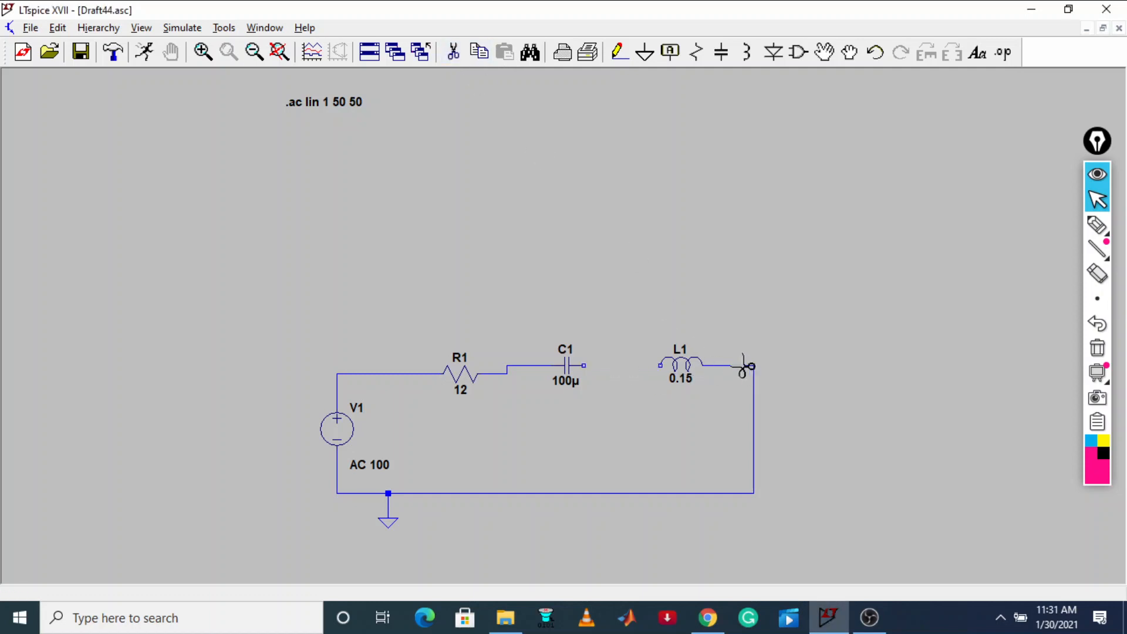
click(735, 365)
click(510, 367)
click(412, 373)
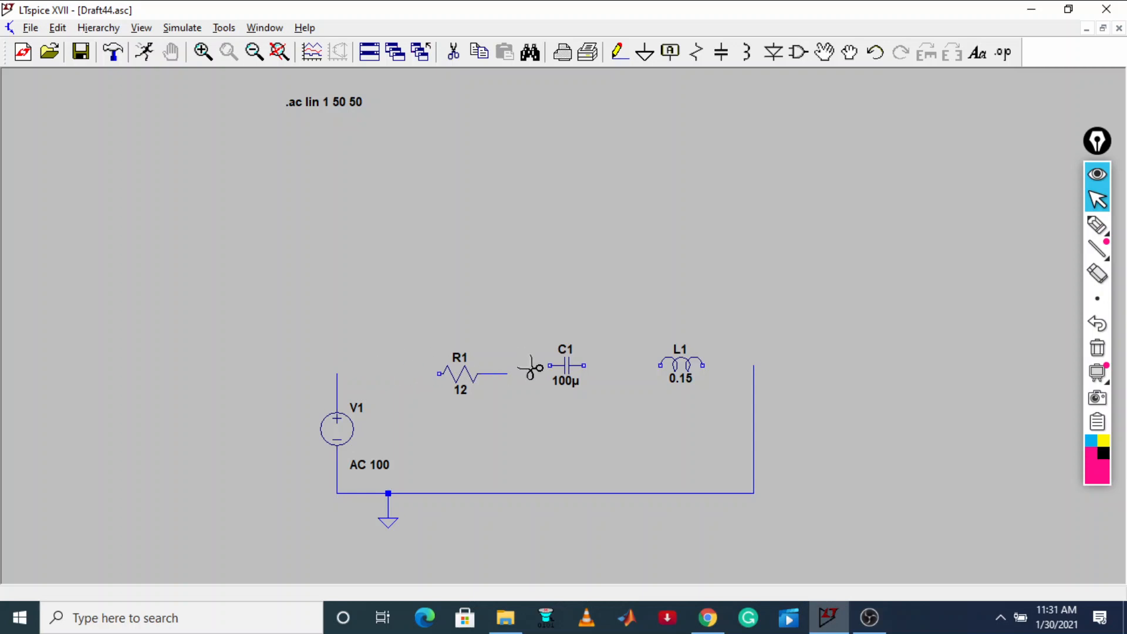
Move resistor R1 past L1 to the upper end of the vertical return wire
click(849, 52)
drag(458, 388, 498, 316)
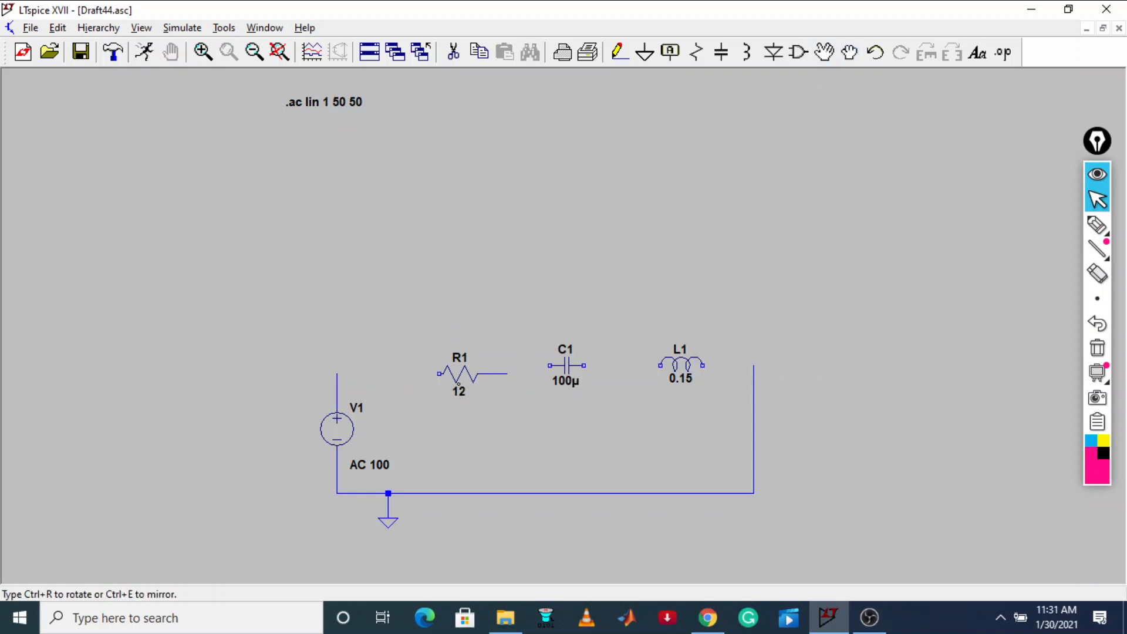
click(459, 385)
mouse_move(415, 326)
mouse_down()
mouse_move(535, 460)
mouse_move(510, 448)
mouse_up()
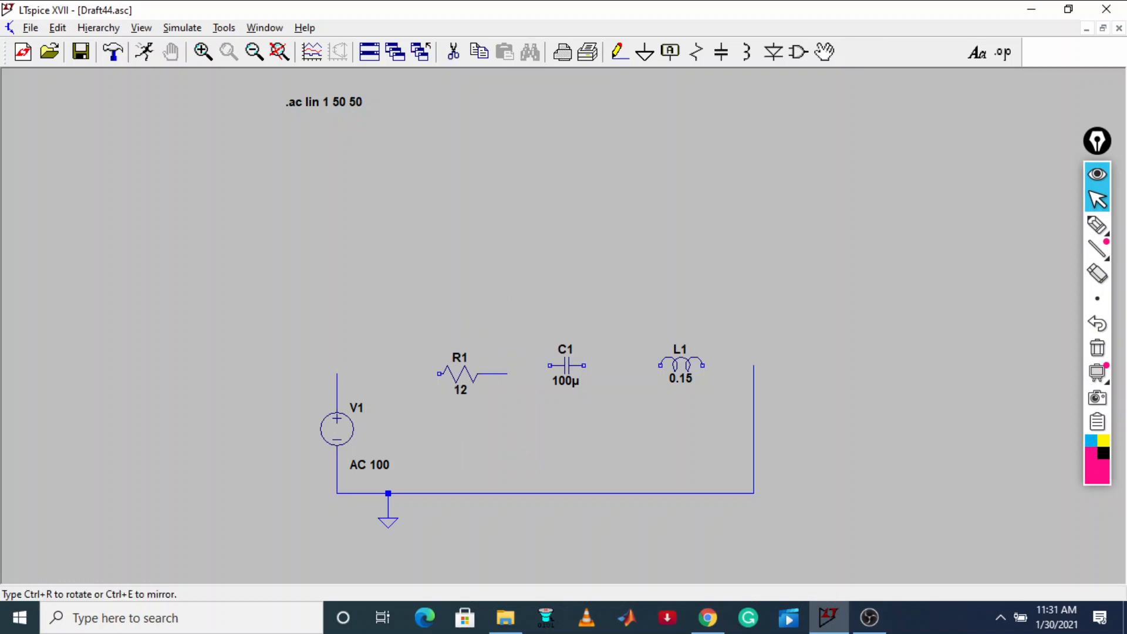
click(738, 373)
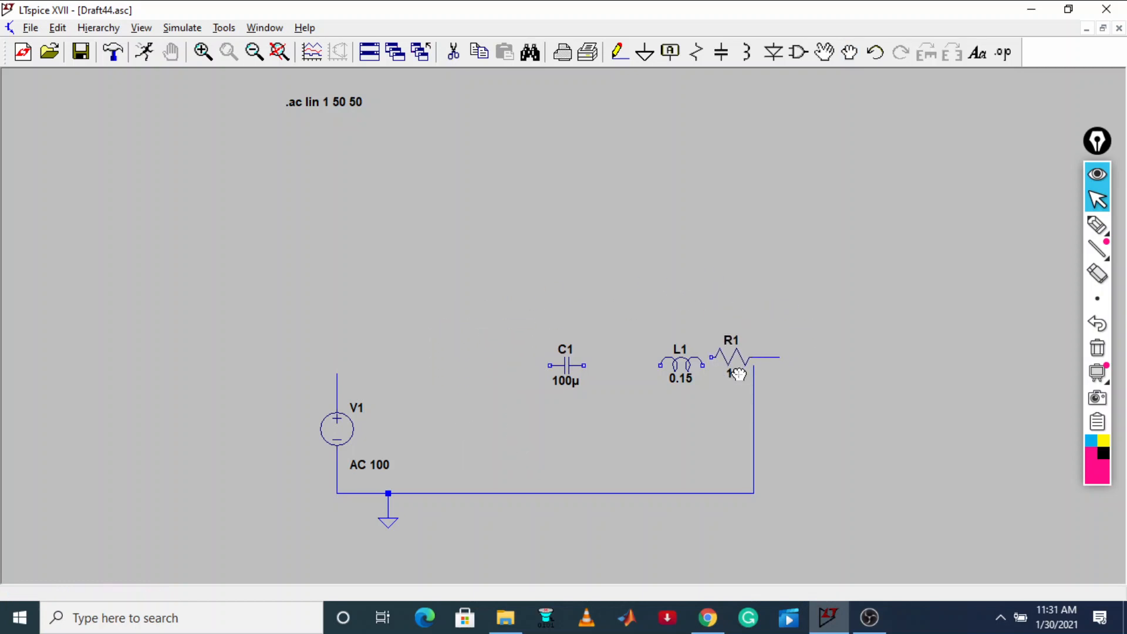
Move inductor L1 into the gap between source V1 and capacitor C1
click(684, 352)
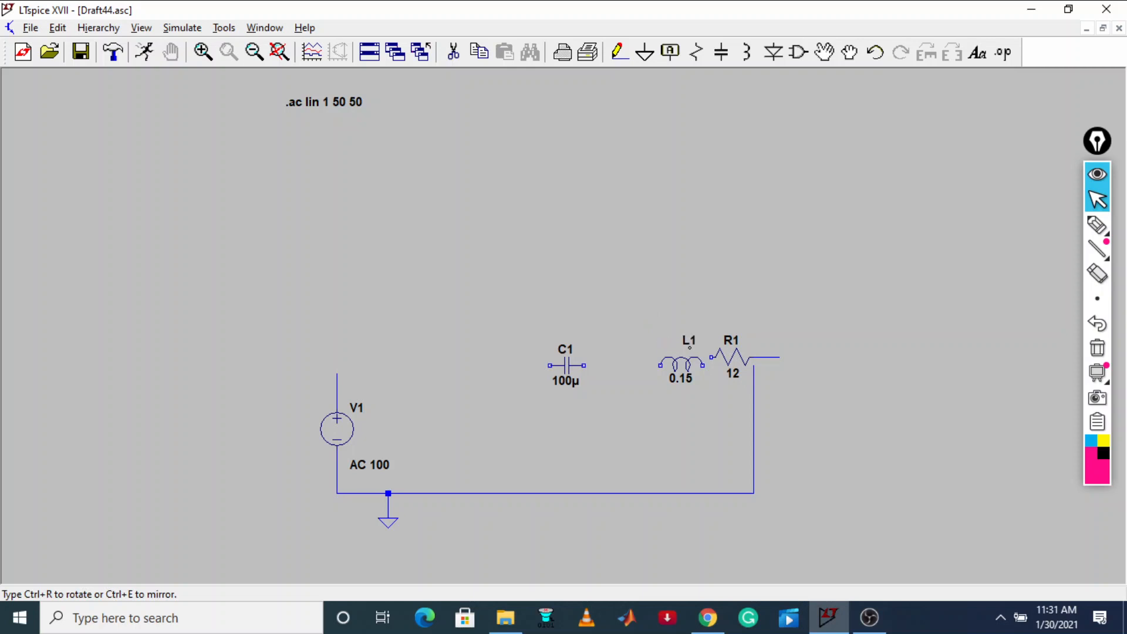
click(684, 345)
drag(715, 409, 717, 411)
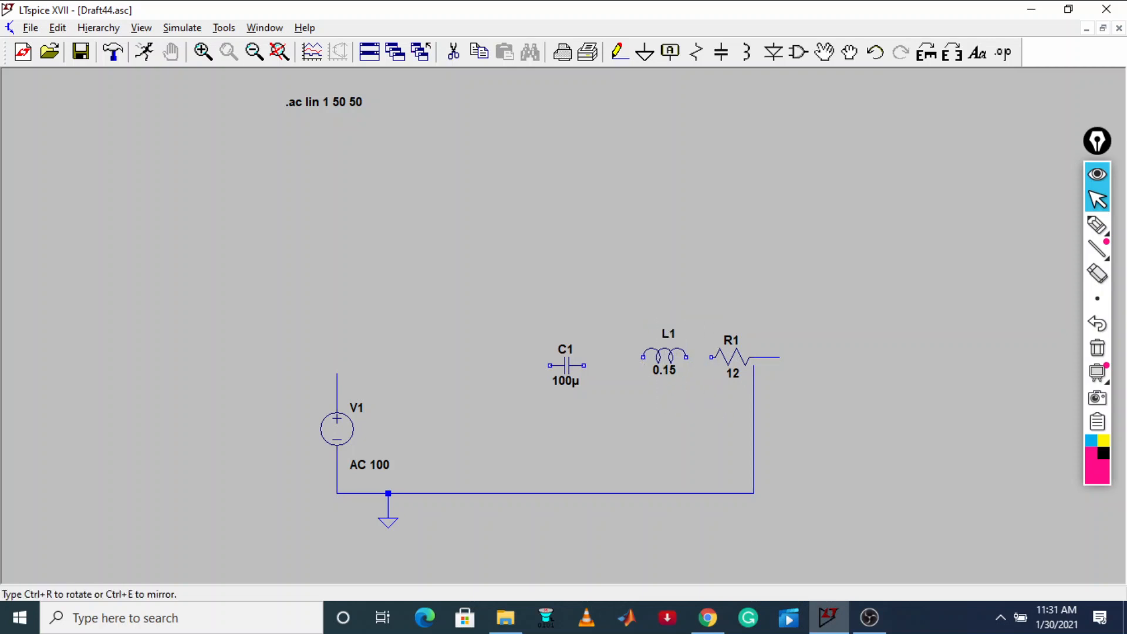
click(473, 357)
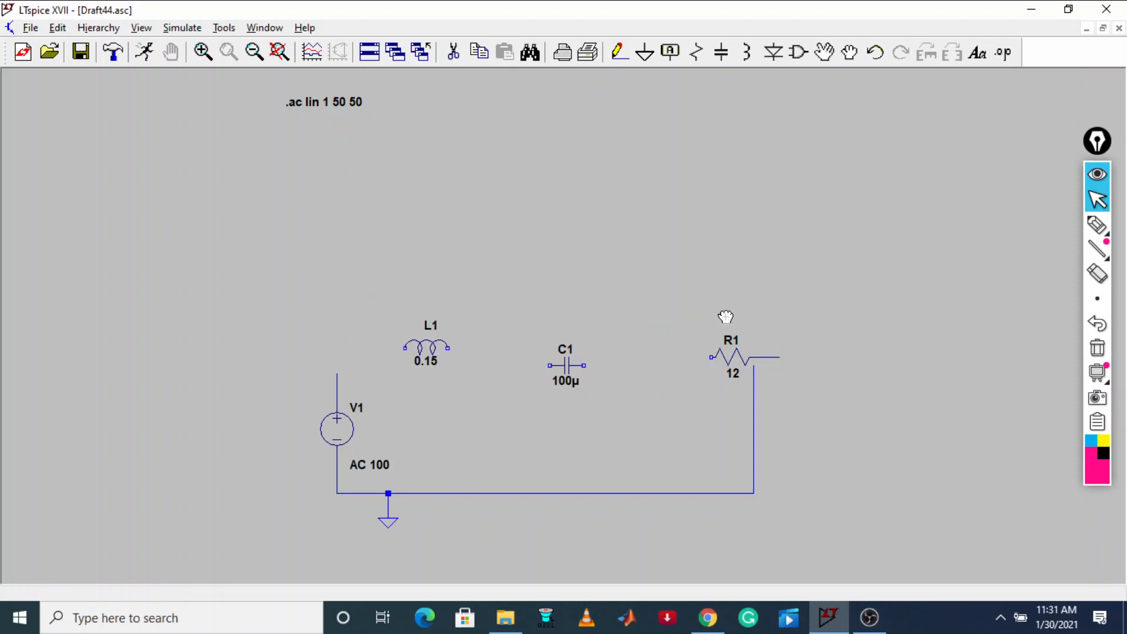
Try to line up R1 with the end of the vertical return wire by shifting both together
drag(704, 316, 833, 425)
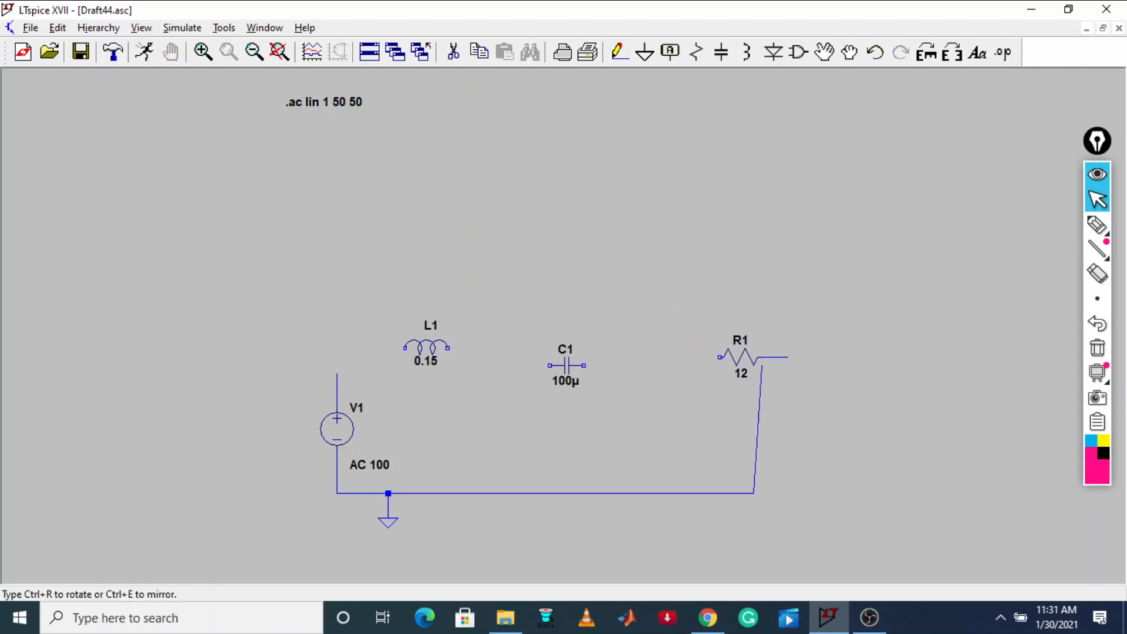
click(764, 360)
drag(713, 318, 822, 369)
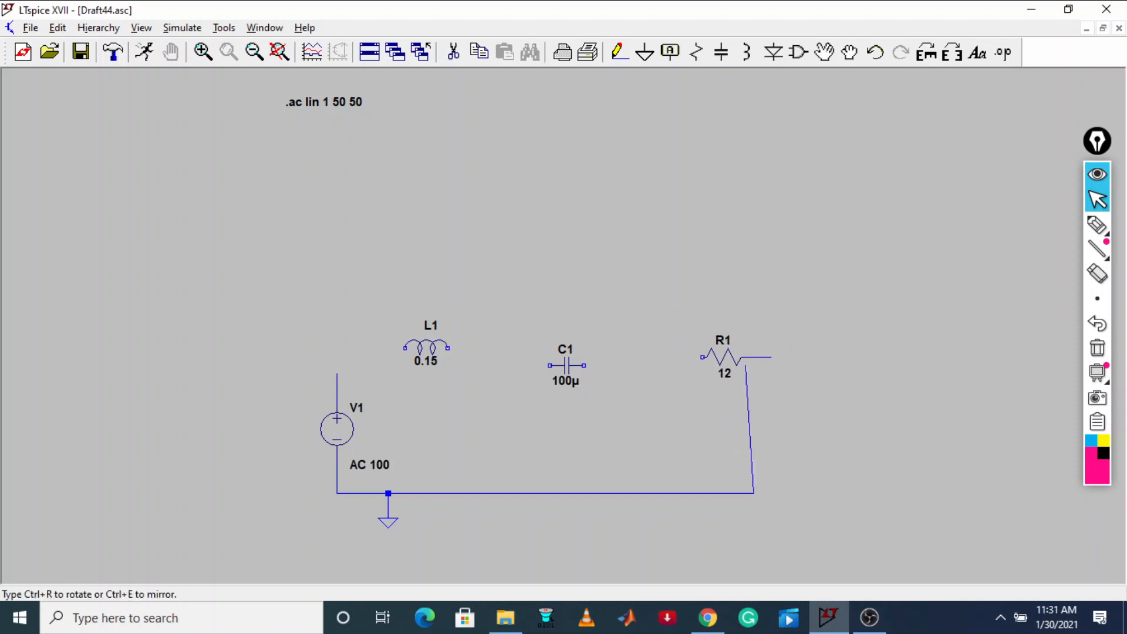
click(751, 352)
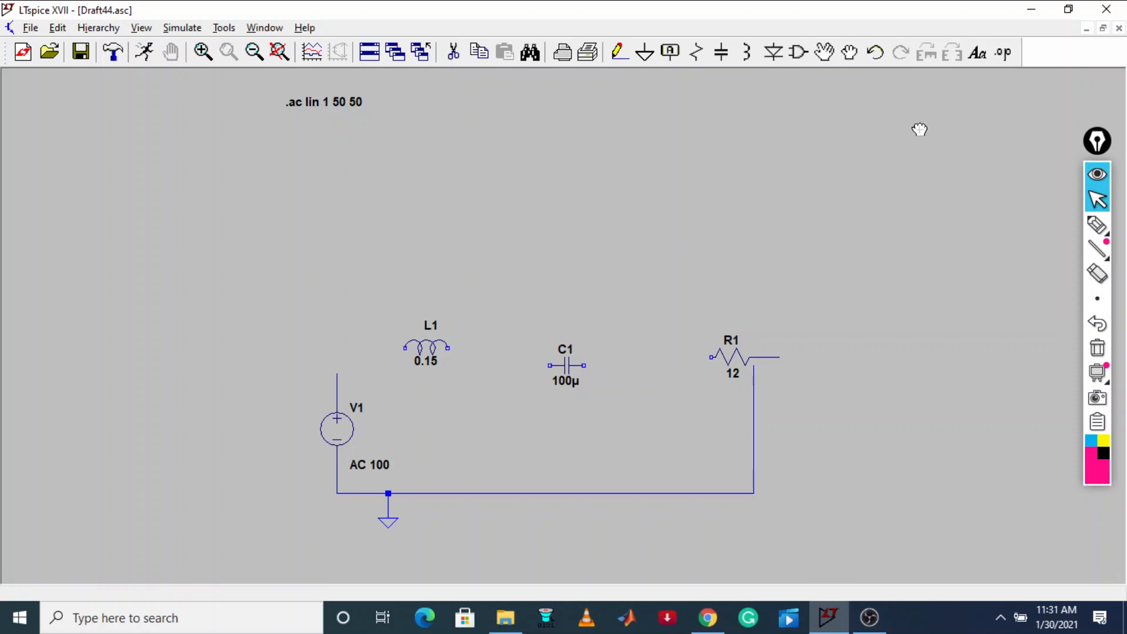
drag(677, 316, 803, 370)
drag(802, 374, 803, 374)
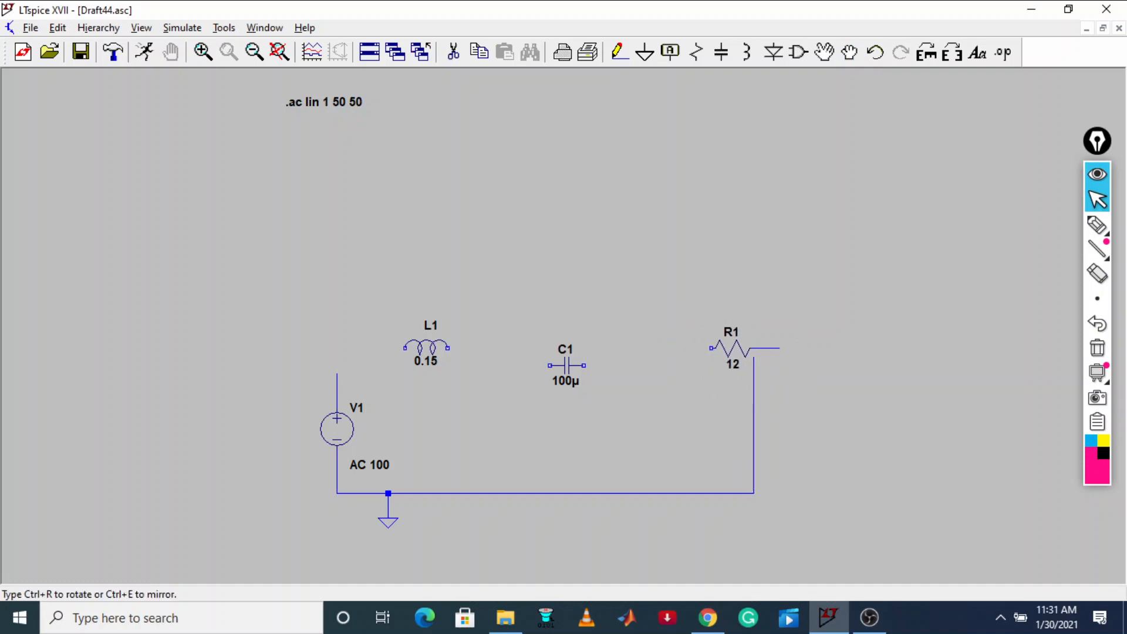
click(802, 383)
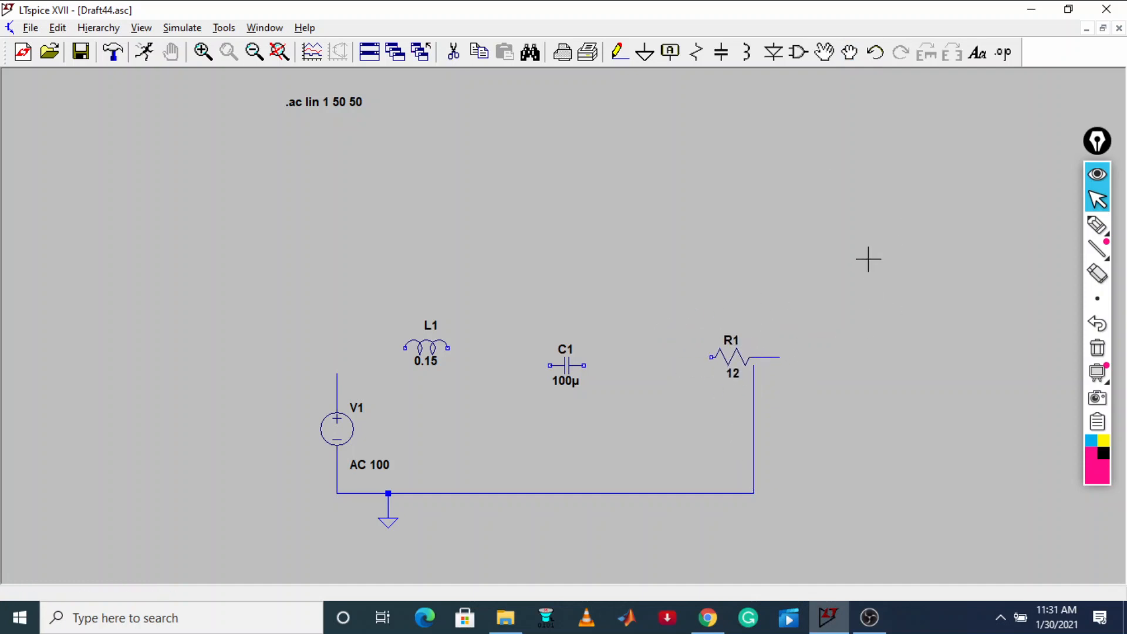
Wire V1, L1, C1 and R1 in series to the vertical return wire, and delete the wire stub beyond R1
click(619, 52)
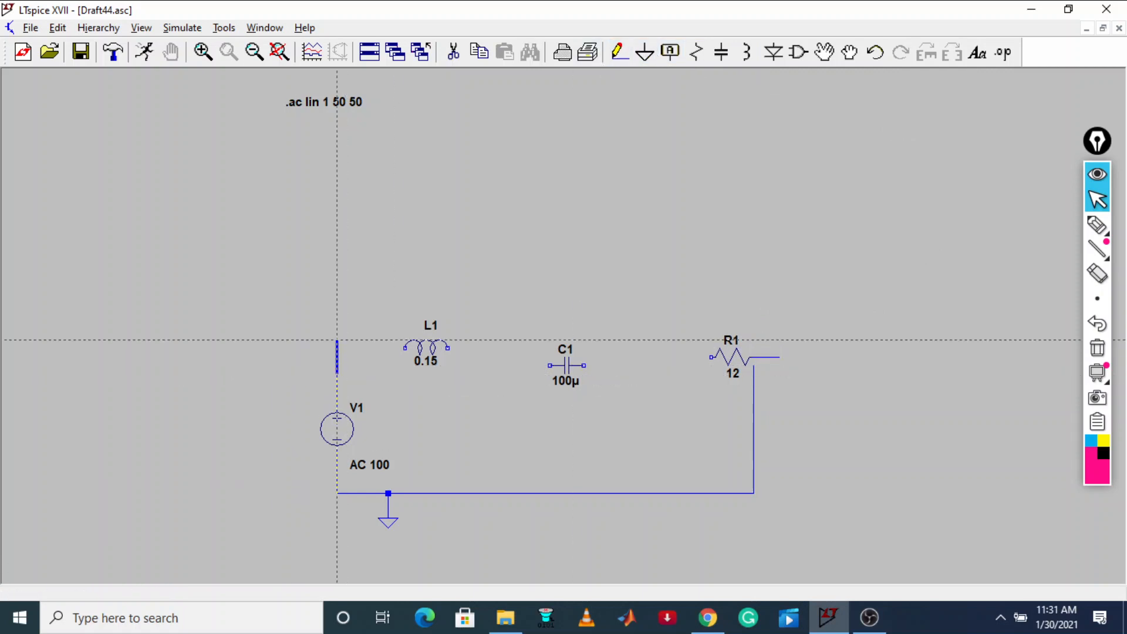
click(336, 348)
click(406, 351)
click(550, 350)
click(583, 365)
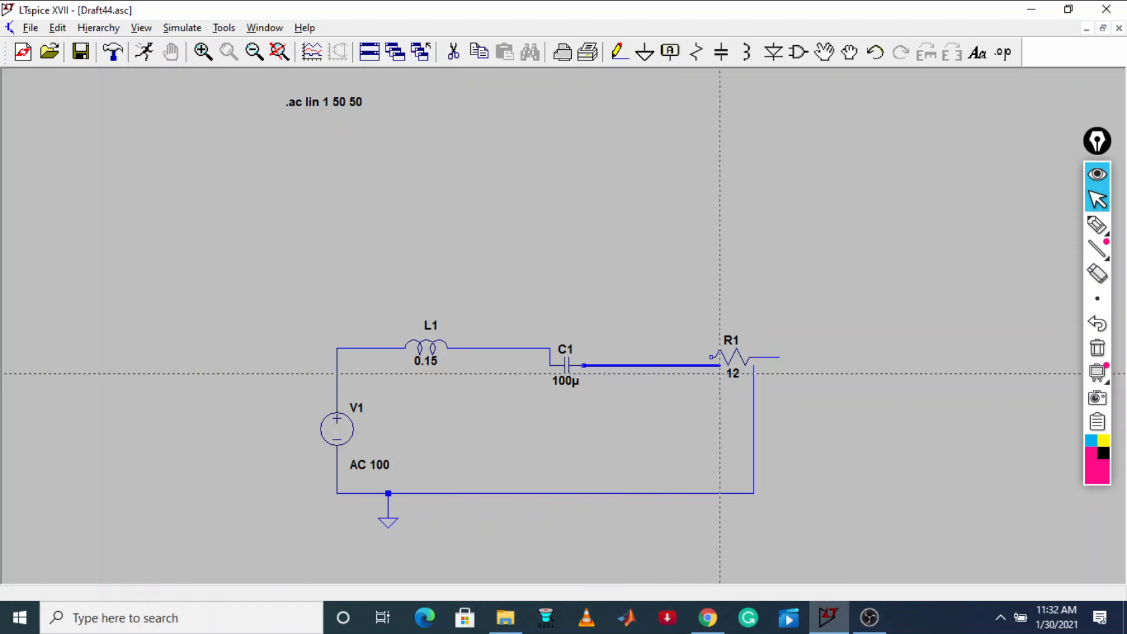
click(712, 373)
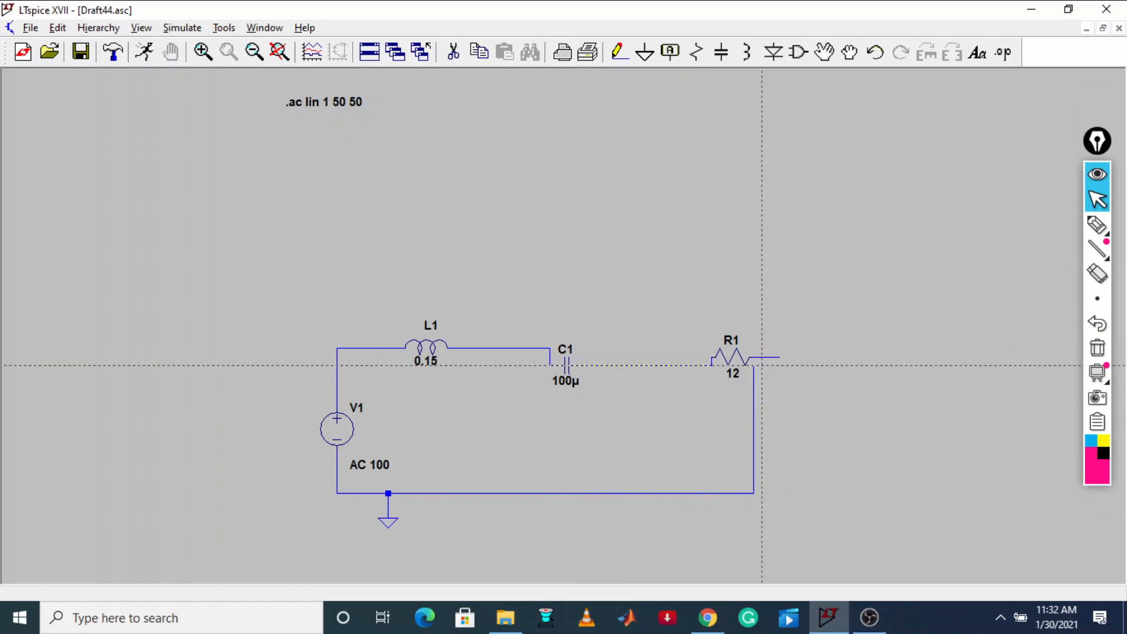
click(753, 357)
key(Escape)
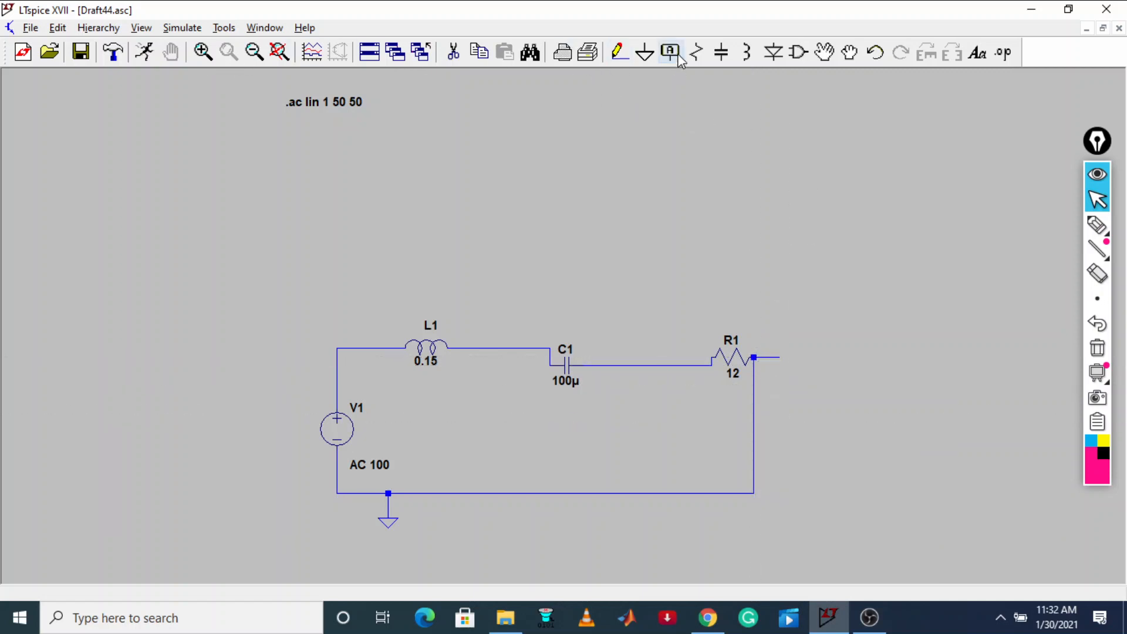
click(452, 51)
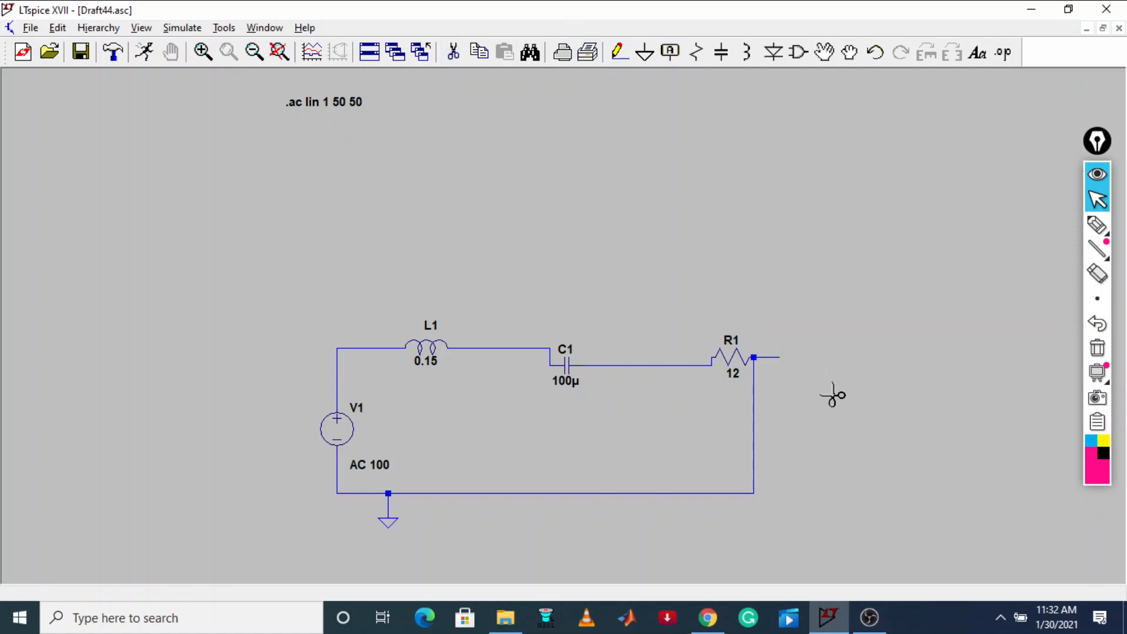
click(774, 356)
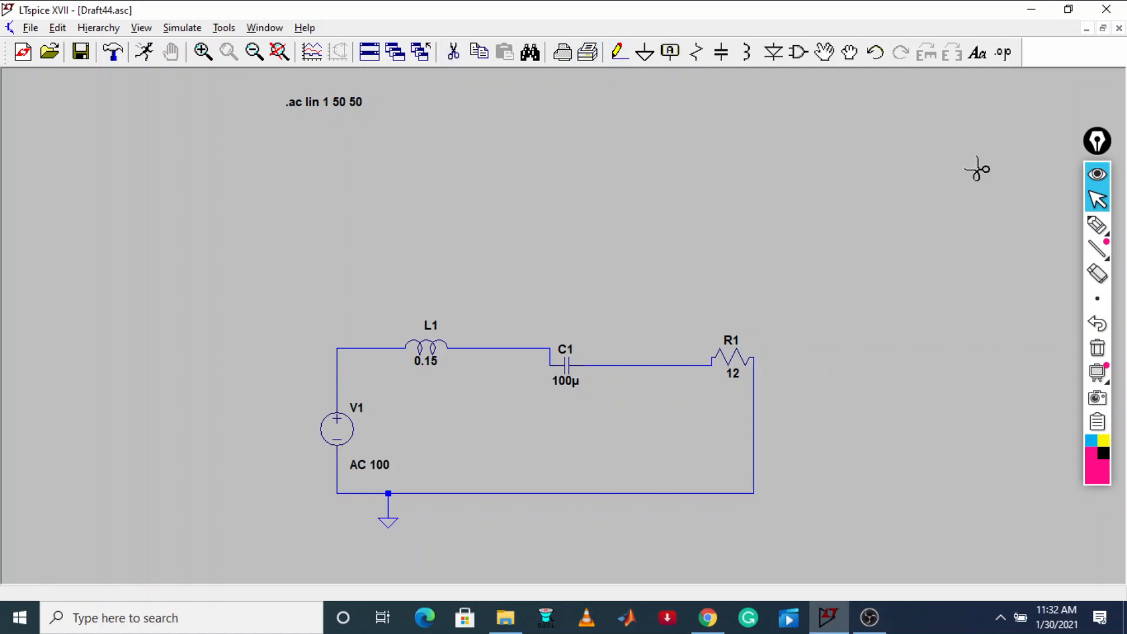
Place the schematic window beside the tutorial page, run the AC analysis on the L1-C1-R1 circuit, and reposition its results window
click(1068, 9)
click(741, 84)
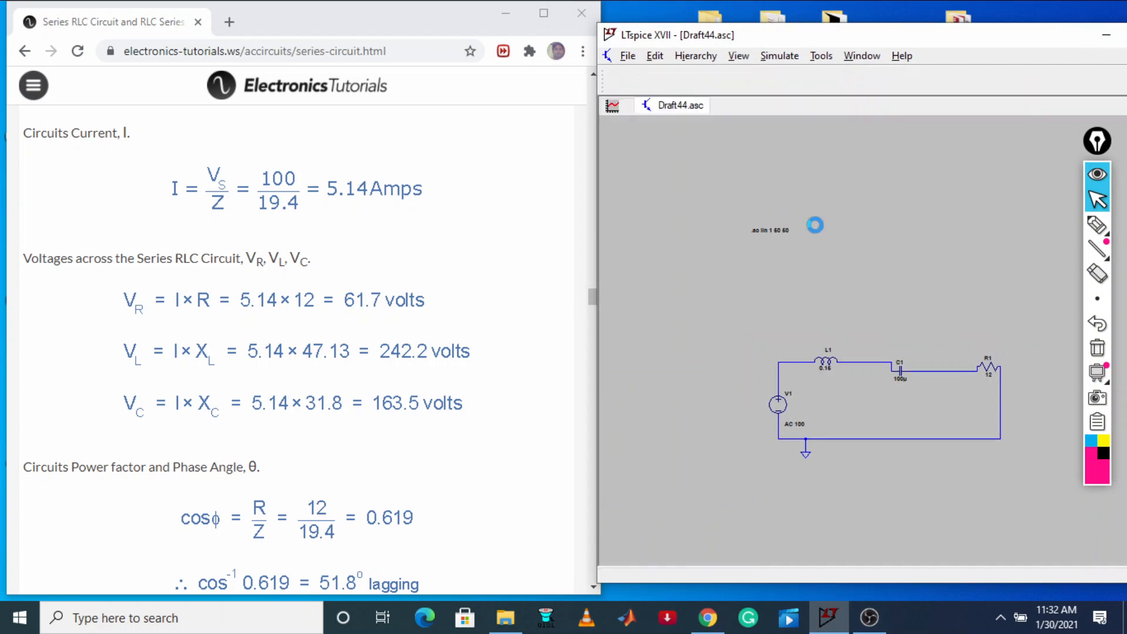
drag(736, 434, 778, 299)
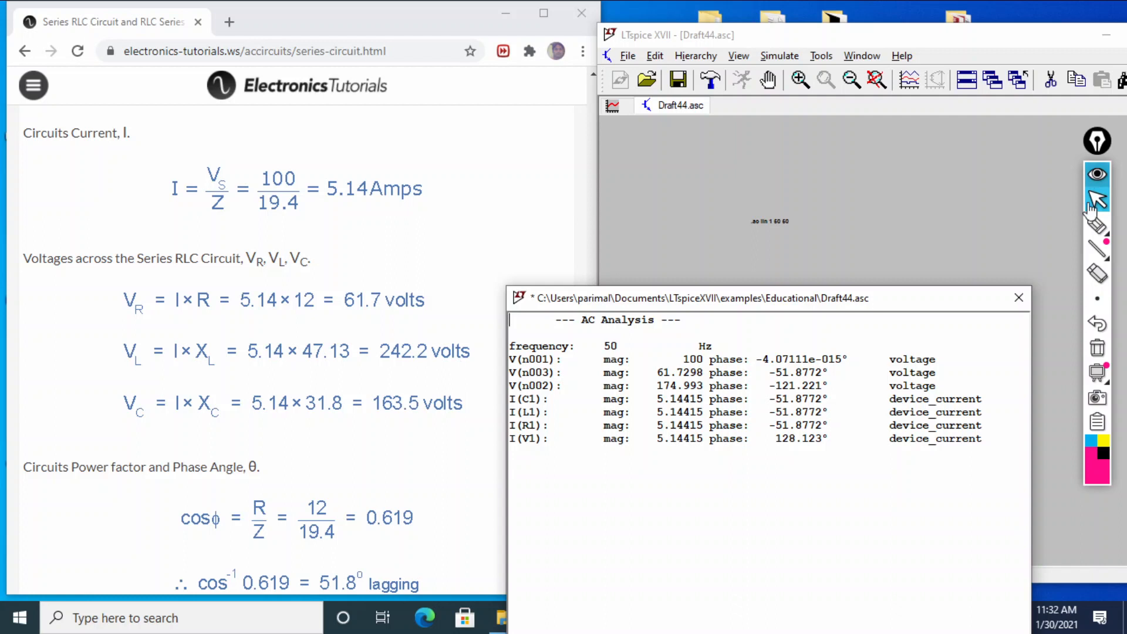
Circle the V(n003) magnitude in the AC analysis results with the pen, and move the results window to uncover the circuit
click(1096, 225)
mouse_move(663, 377)
mouse_down()
mouse_move(653, 388)
mouse_move(728, 382)
mouse_move(637, 367)
mouse_up()
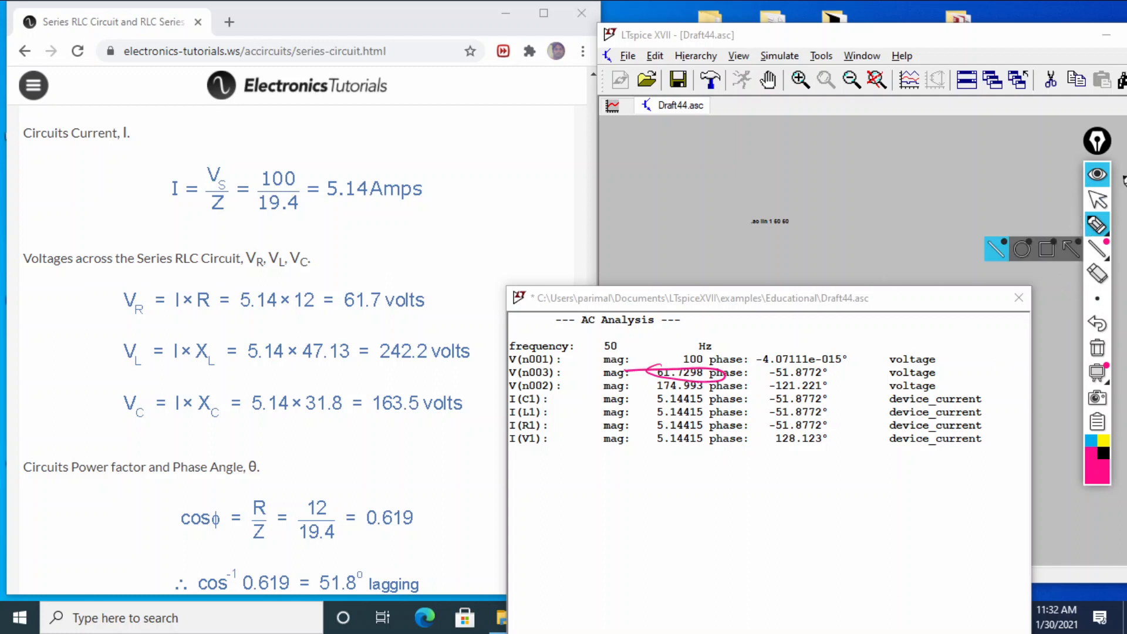
click(1107, 198)
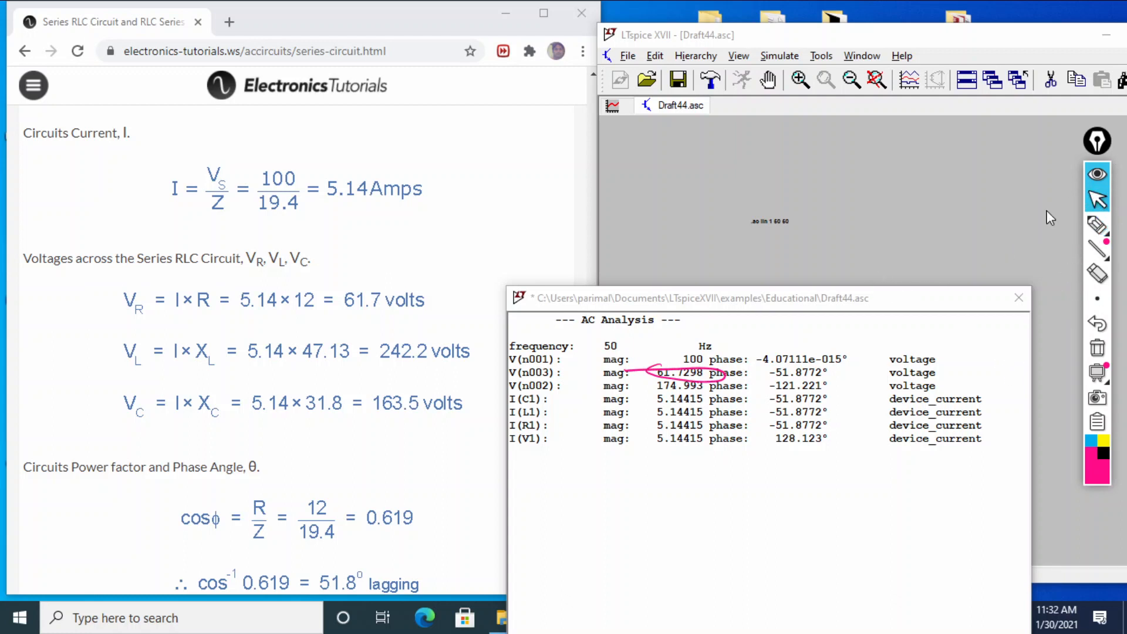
drag(901, 302, 788, 490)
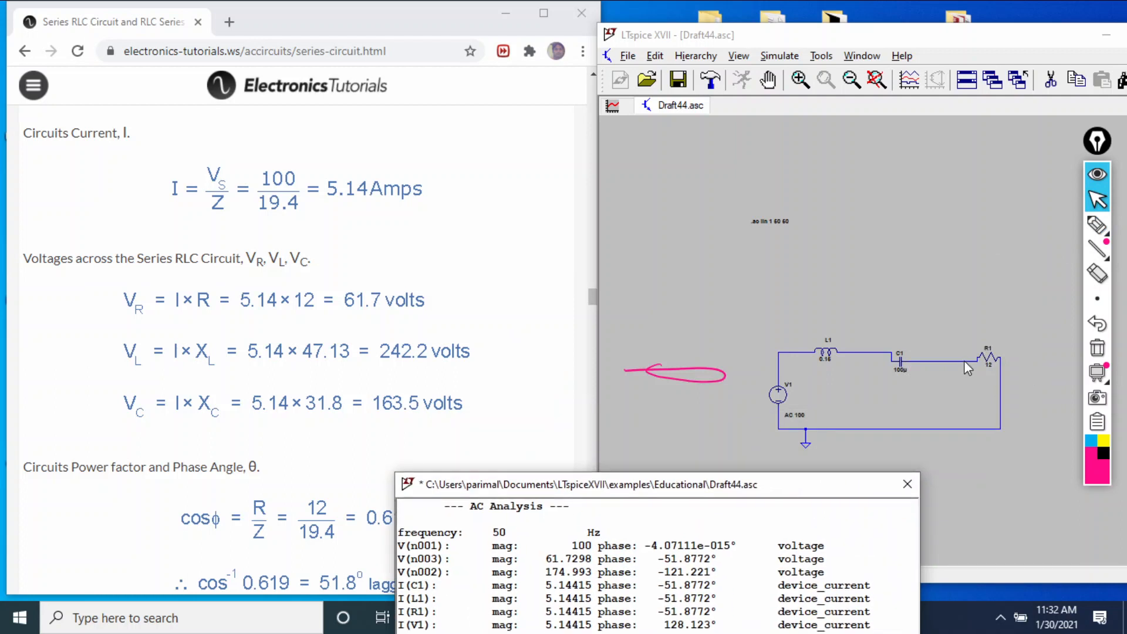
Mark the node between C1 and R1 as Vn(003) with the pen, and move the results window over the tutorial page
click(1097, 225)
mouse_move(950, 358)
mouse_down()
mouse_move(956, 322)
mouse_move(971, 322)
mouse_up()
drag(976, 311, 980, 306)
drag(993, 289, 1019, 306)
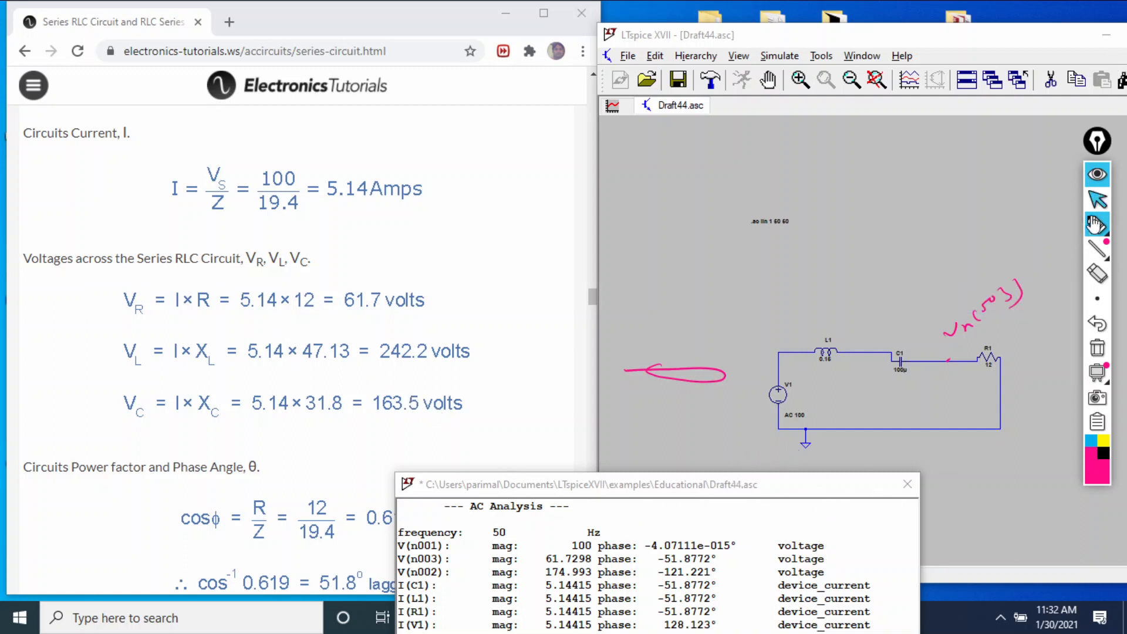
click(1095, 200)
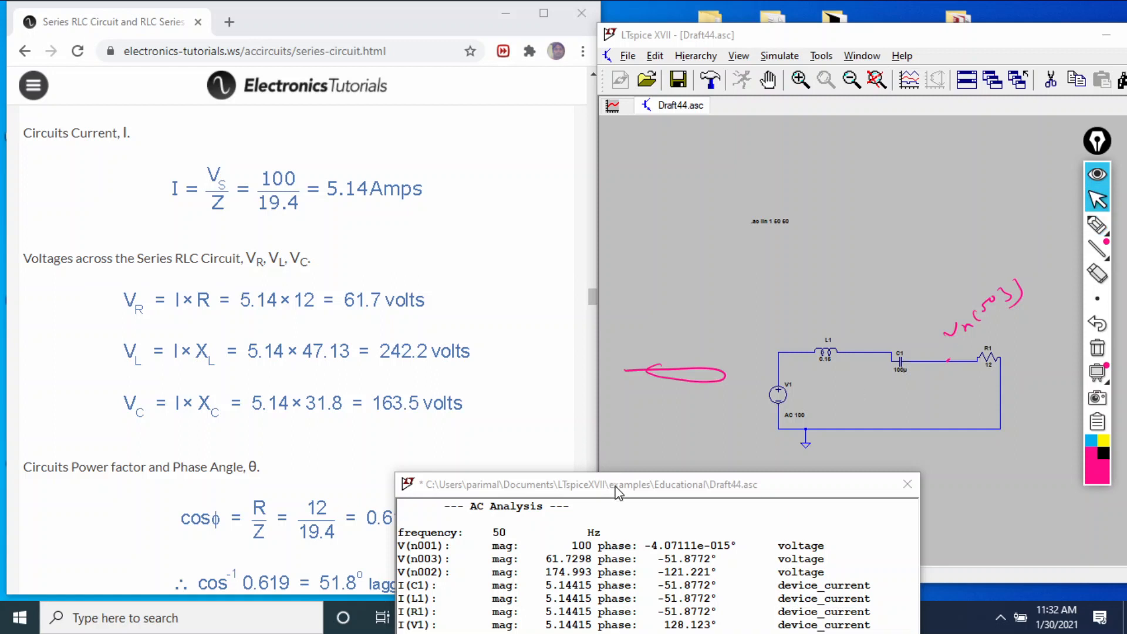
drag(617, 491, 309, 139)
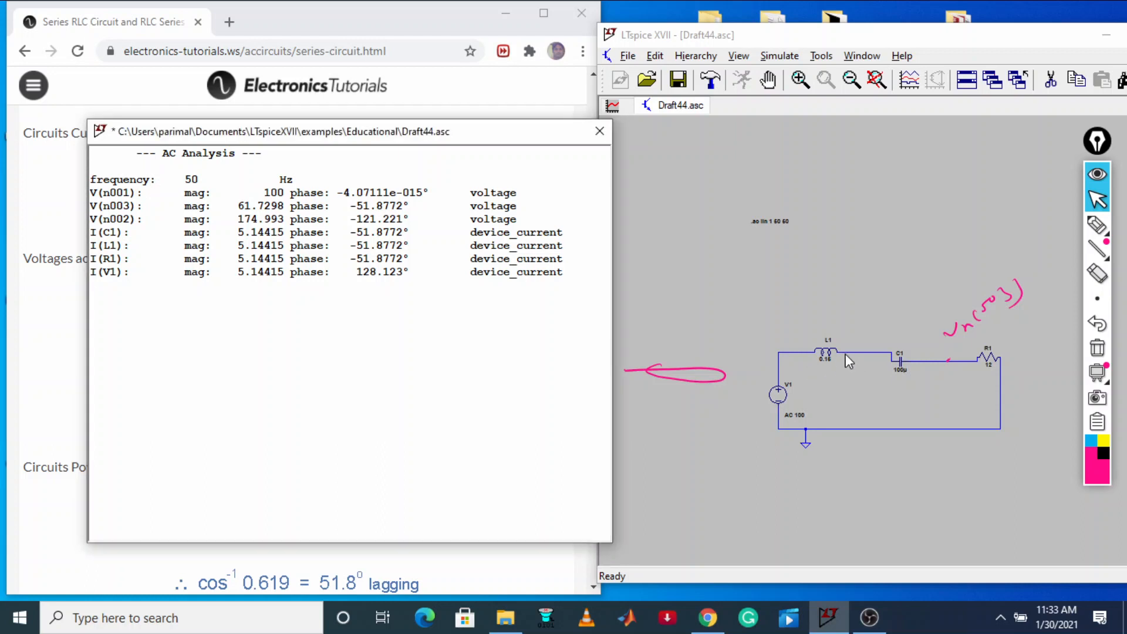
Draw pen arrows under L1, C1 and R1 and a horizontal phasor labelled 100 above the circuit, and circle the 50 Hz frequency
click(1096, 225)
mouse_move(810, 365)
mouse_down()
mouse_move(990, 375)
mouse_move(958, 387)
mouse_up()
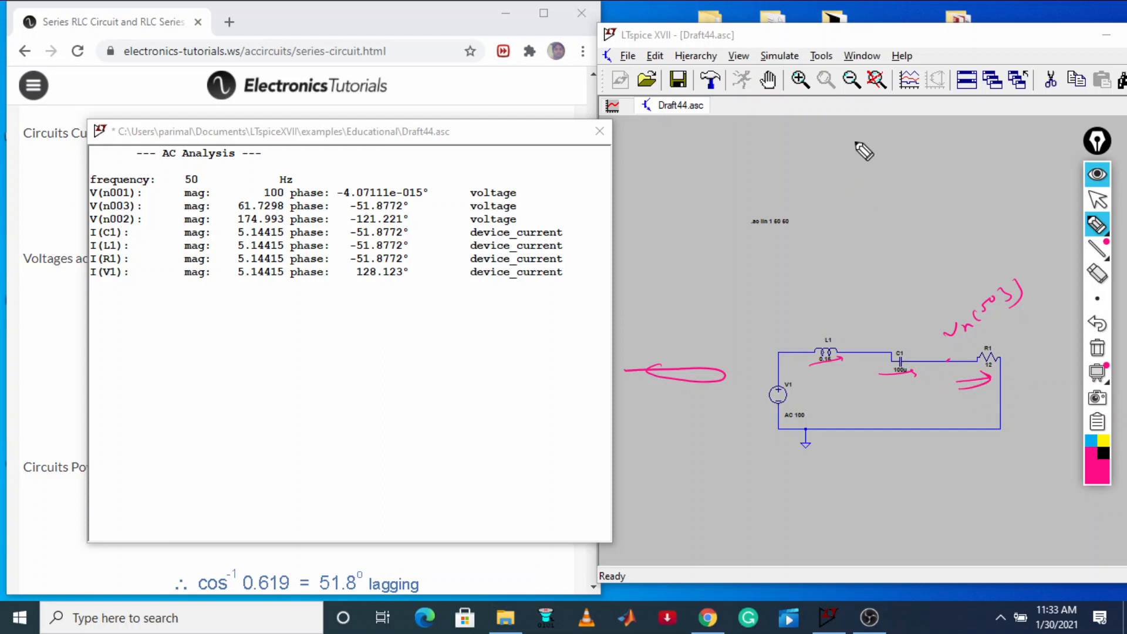
mouse_move(818, 181)
mouse_down()
mouse_move(956, 171)
mouse_move(943, 181)
mouse_up()
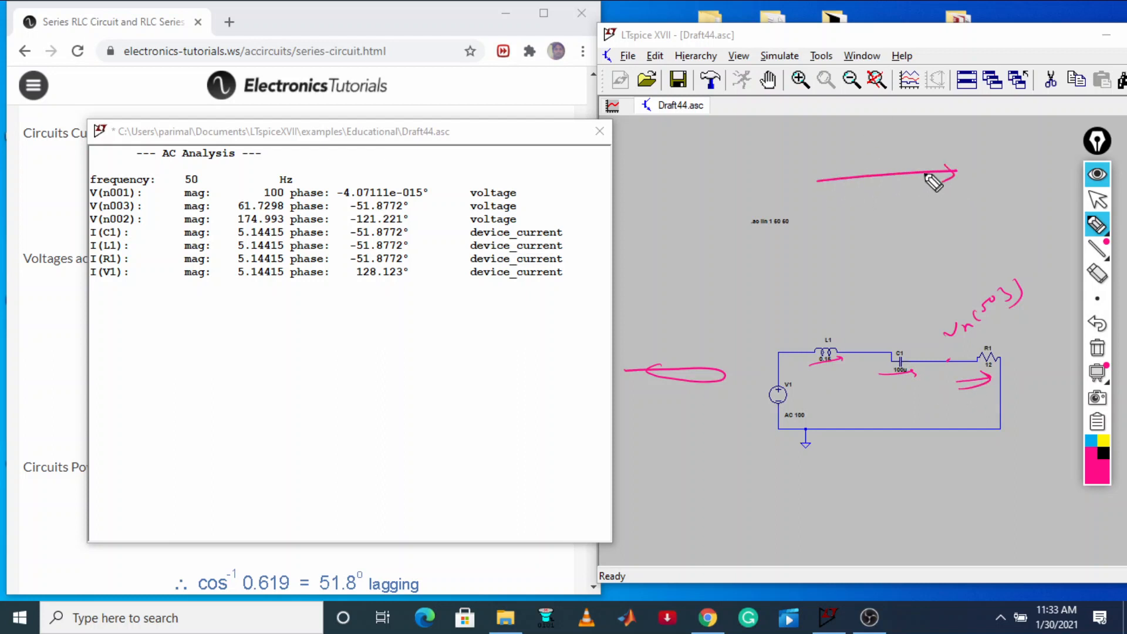
mouse_move(194, 167)
mouse_down()
mouse_move(186, 183)
mouse_move(214, 176)
mouse_move(189, 167)
mouse_up()
drag(977, 162, 1038, 154)
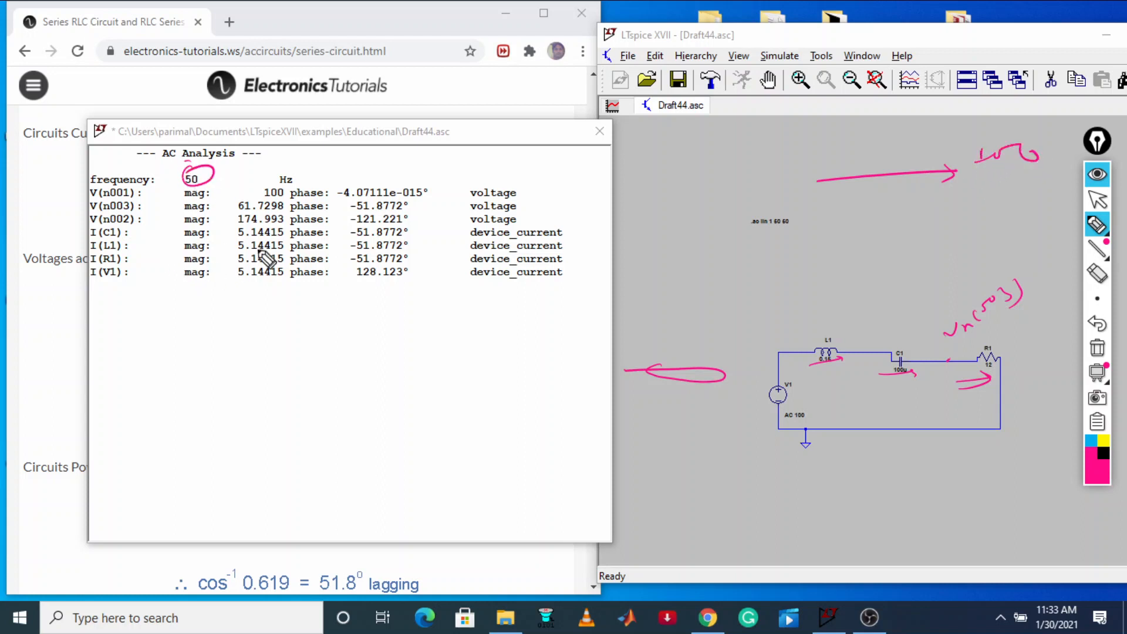
Circle the component currents and phases in the results, and draw a lagging phasor with its angle labelled 51.87
mouse_move(238, 224)
mouse_down()
mouse_move(227, 252)
mouse_move(434, 258)
mouse_move(382, 228)
mouse_move(349, 230)
mouse_up()
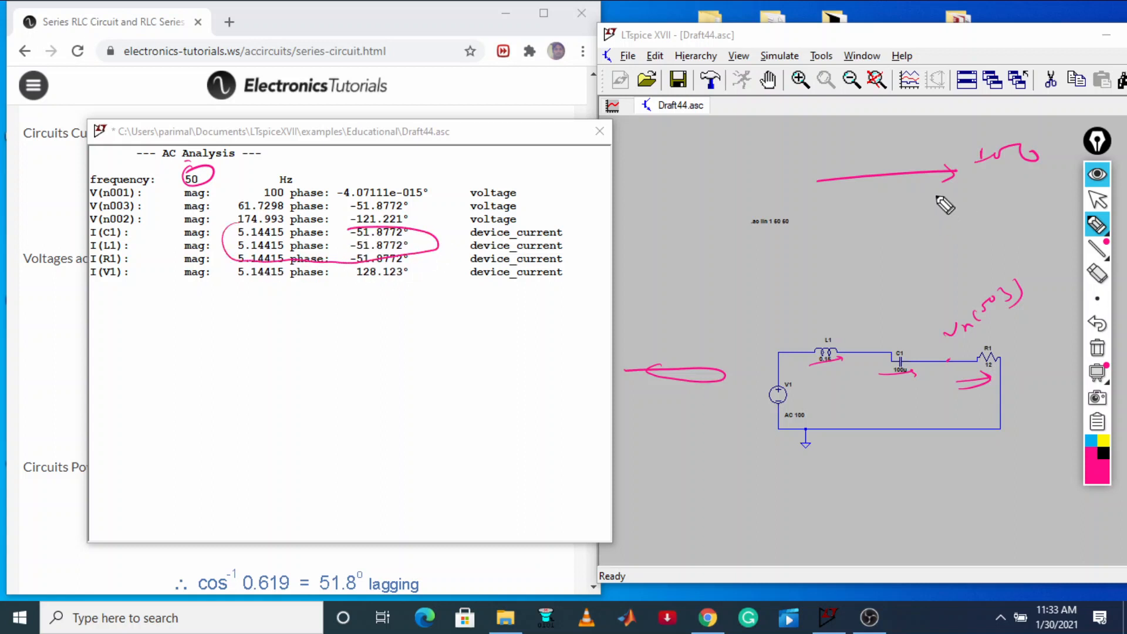
drag(840, 196, 921, 226)
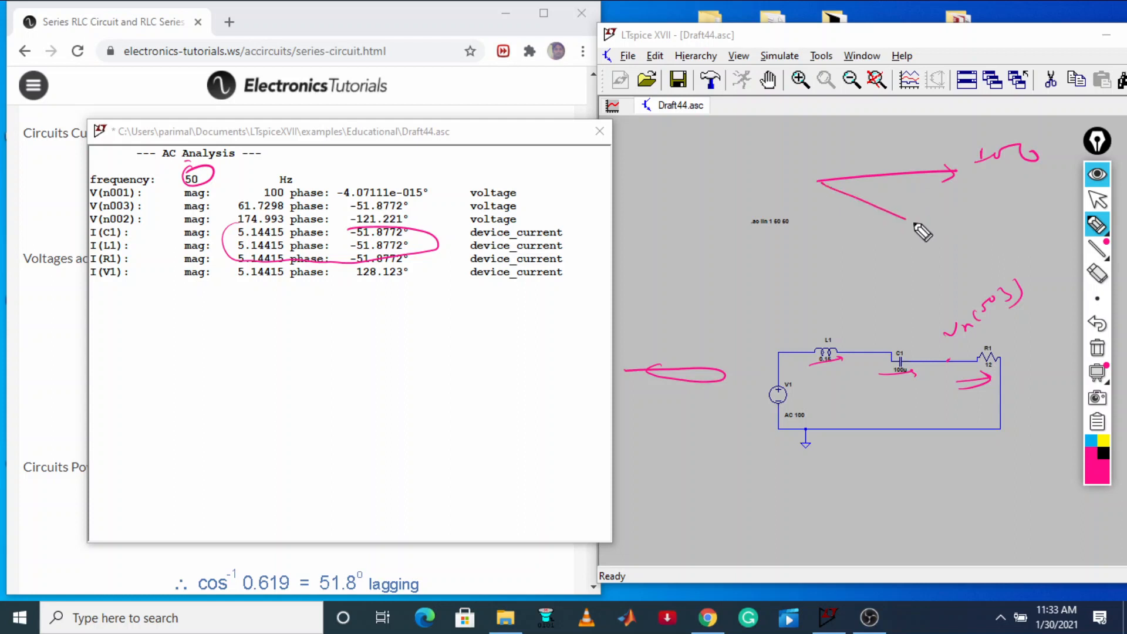
mouse_move(858, 175)
mouse_down()
mouse_move(839, 206)
mouse_move(941, 193)
mouse_up()
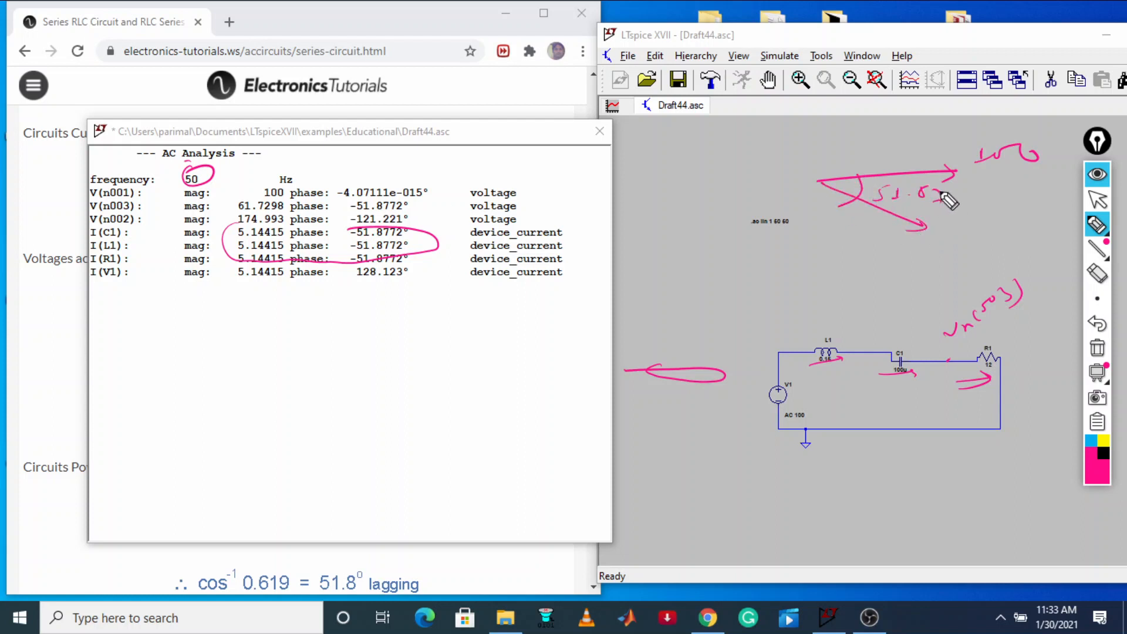
Compare the page's calculated phase angle with the simulated current phases, and dismiss the AC analysis results
click(1097, 200)
drag(449, 138, 892, 520)
scroll(474, 384, down, 1)
scroll(477, 390, down, 1)
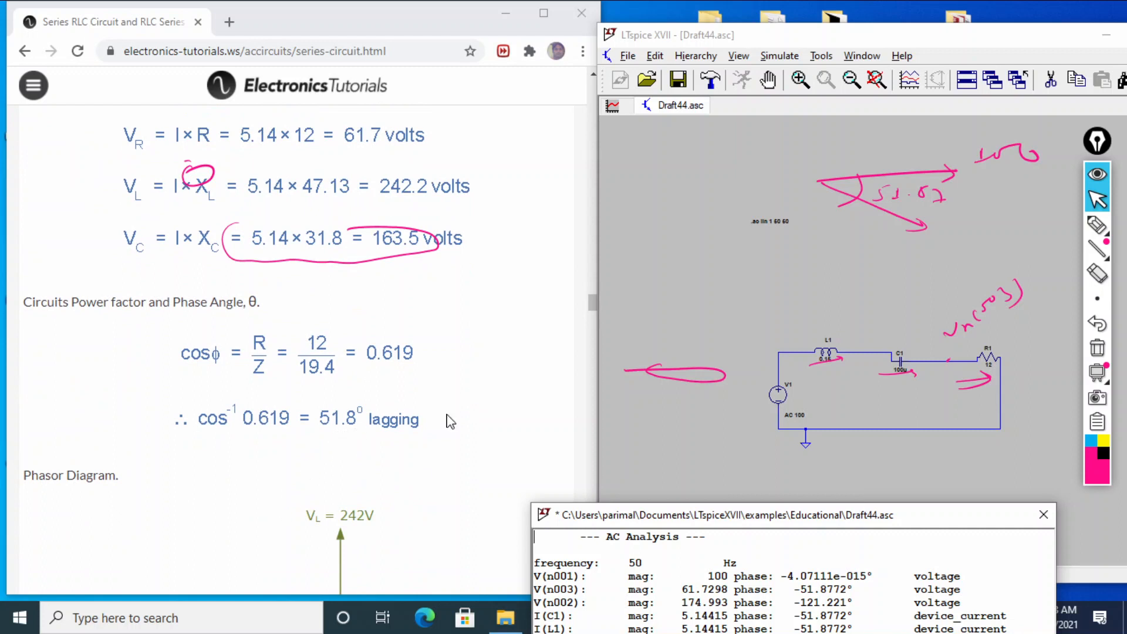
drag(957, 521, 962, 426)
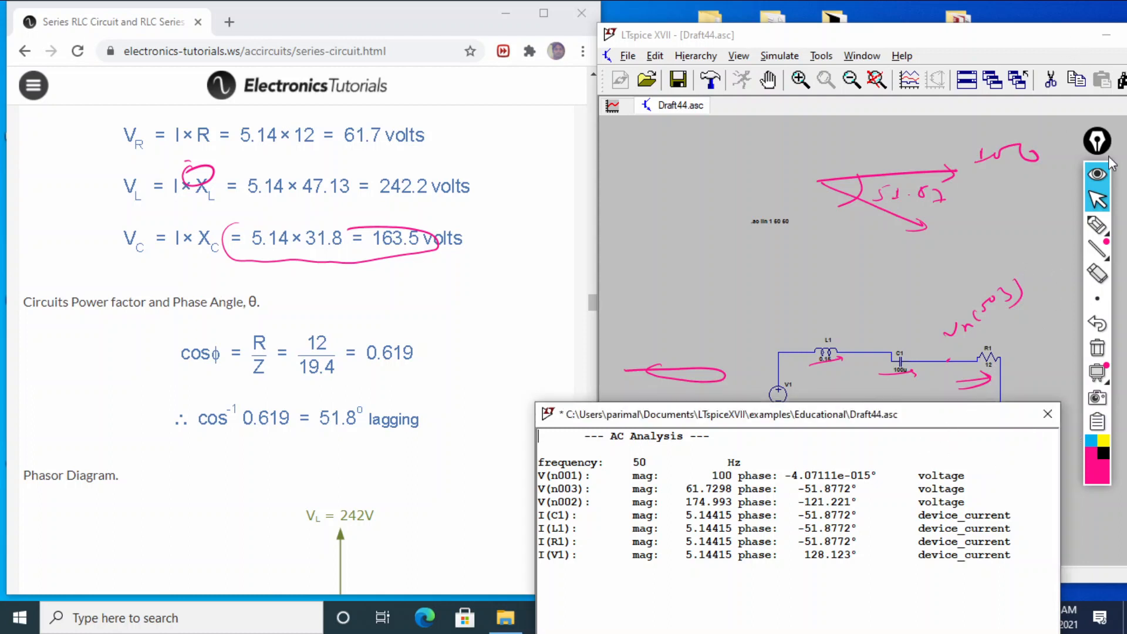
click(1047, 414)
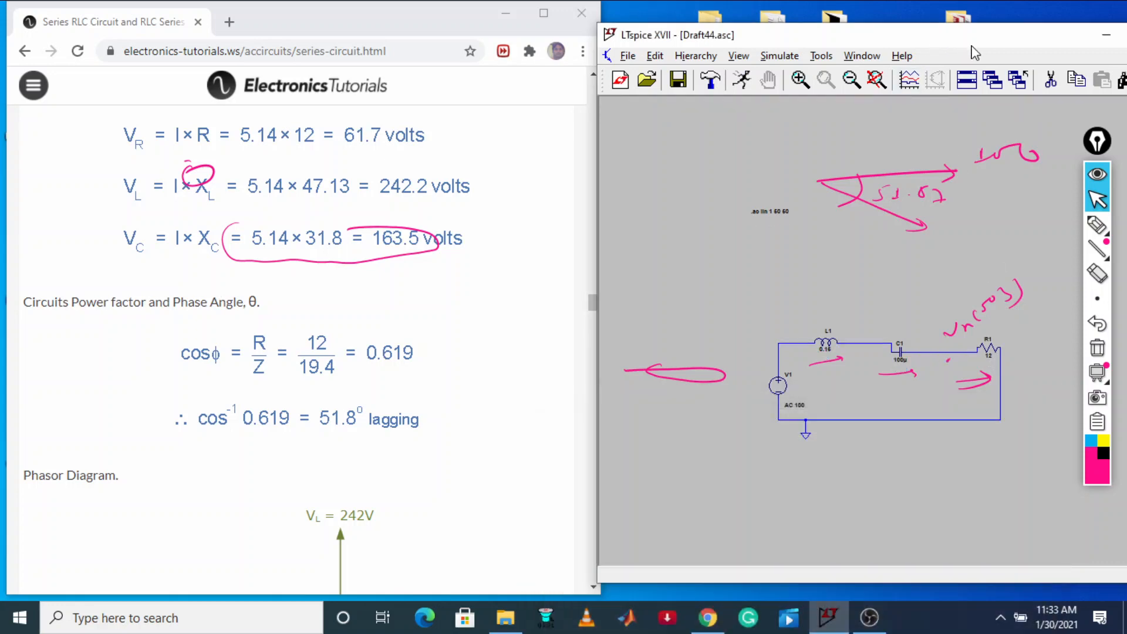
Maximize the circuit simulator window and erase all the pen annotations from the screen
drag(972, 41, 885, 59)
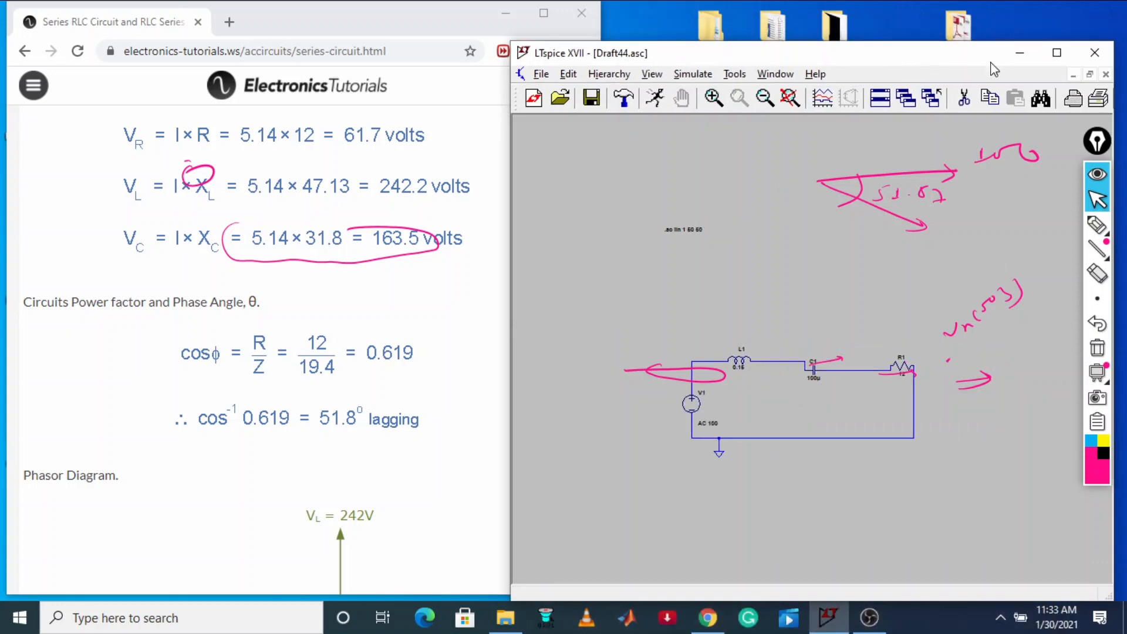
click(1060, 54)
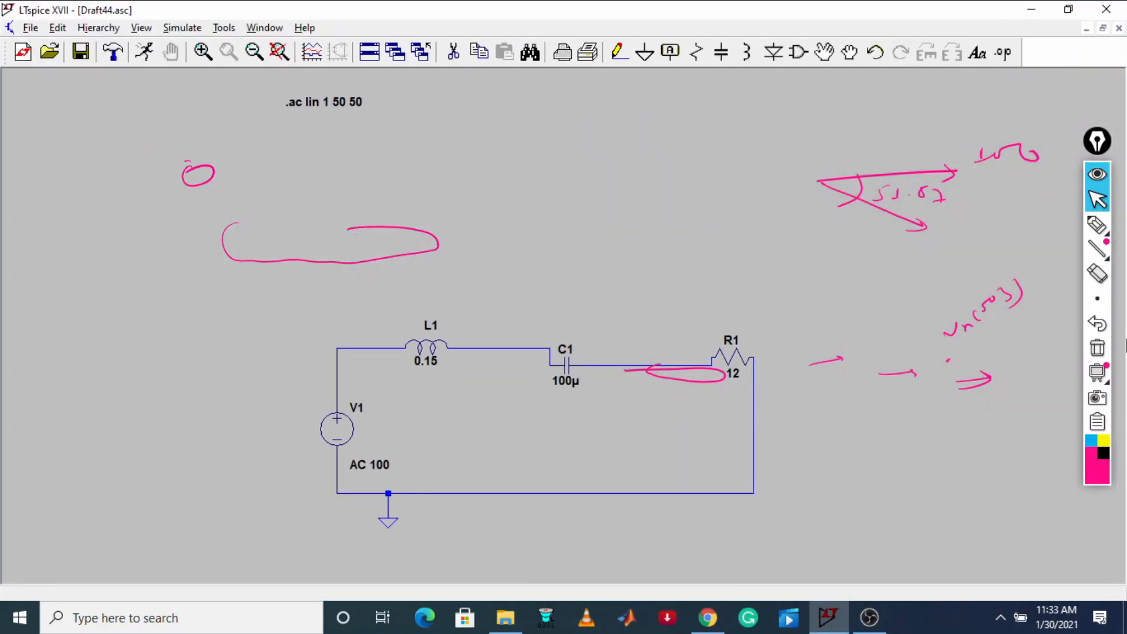
click(1096, 348)
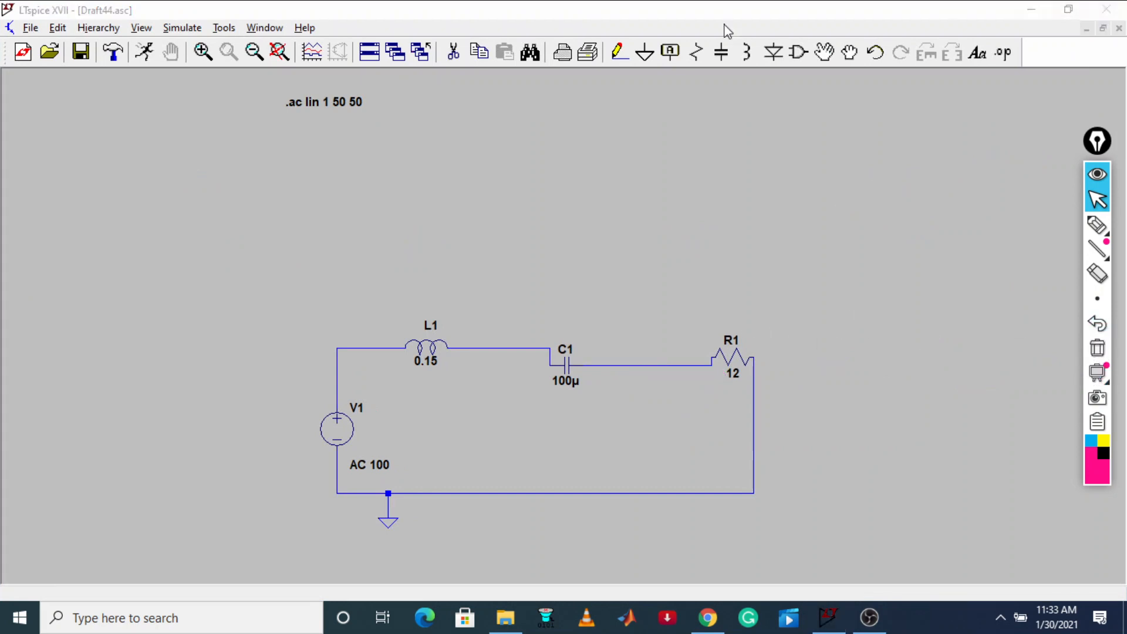
Change voltage source V1 to a SINE function with 100 V amplitude and 50 Hz frequency, clearing its small-signal AC amplitude
right_click(352, 427)
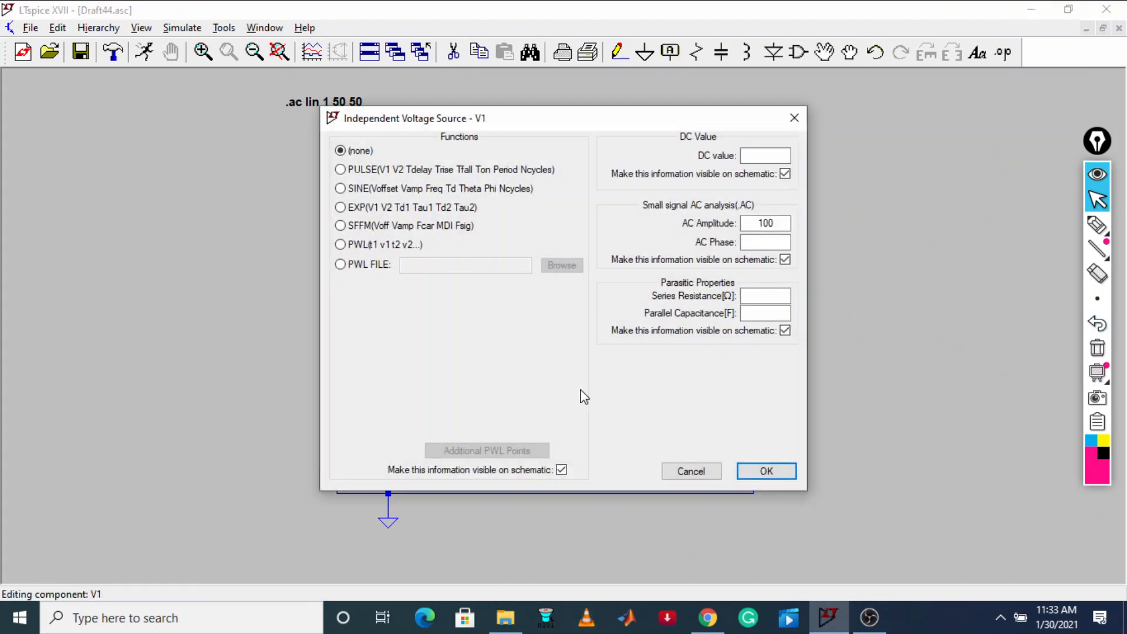
click(340, 188)
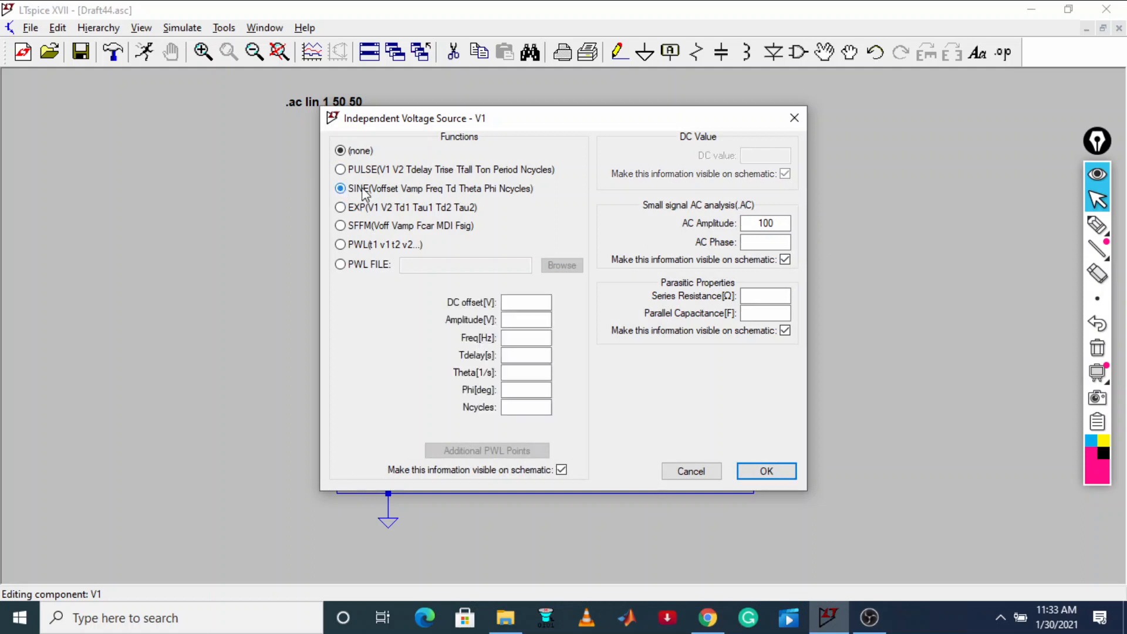
click(781, 223)
drag(781, 223, 738, 224)
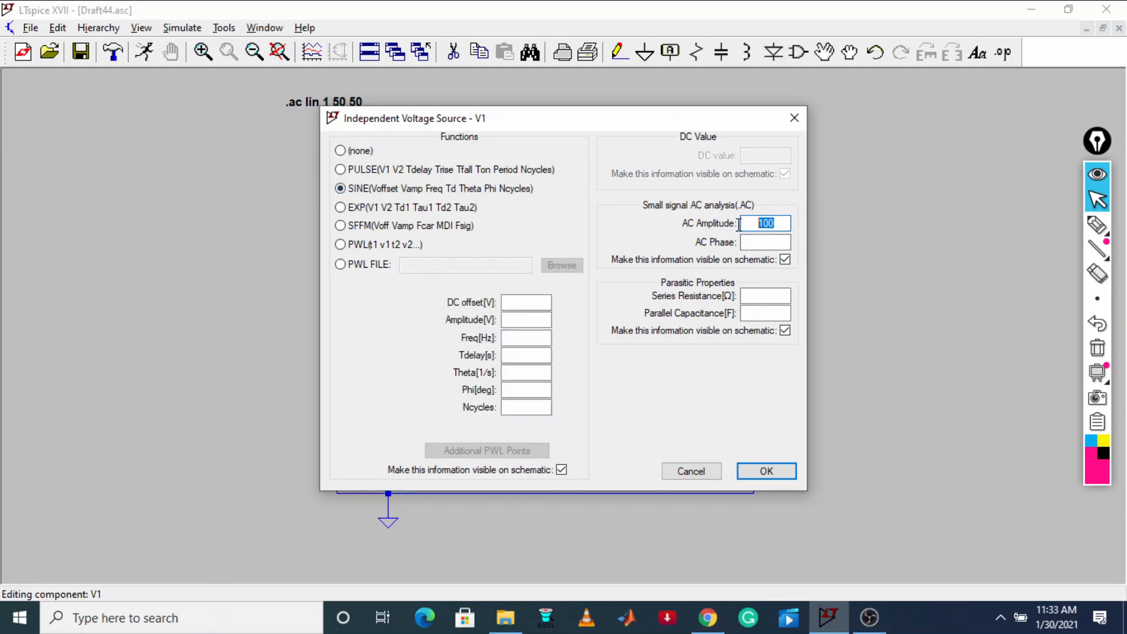
key(BackSpace)
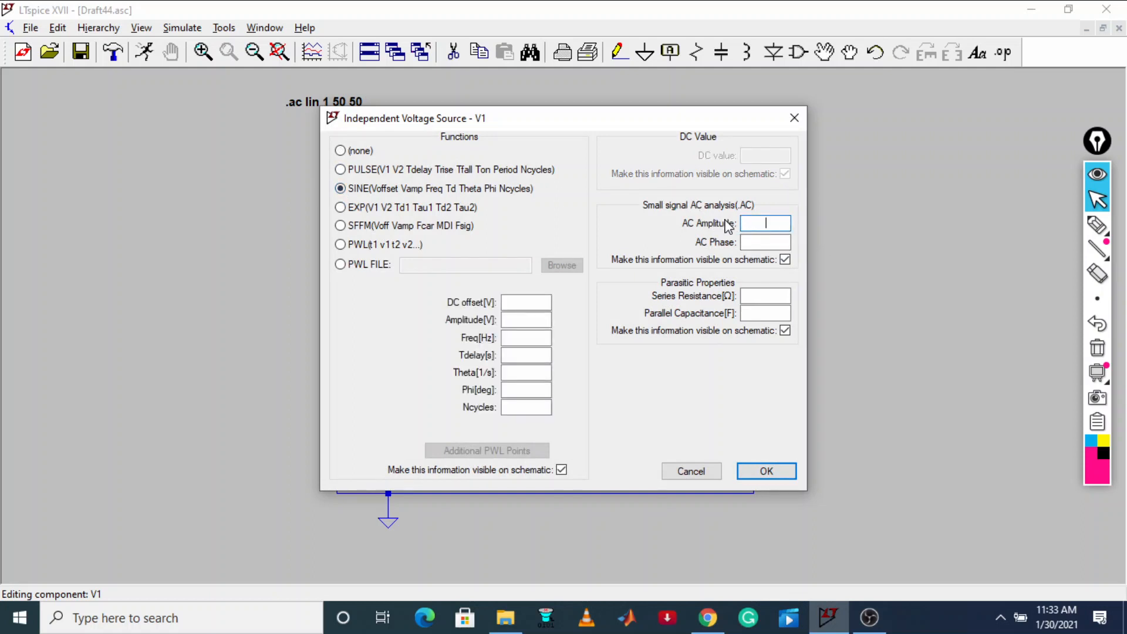
click(533, 320)
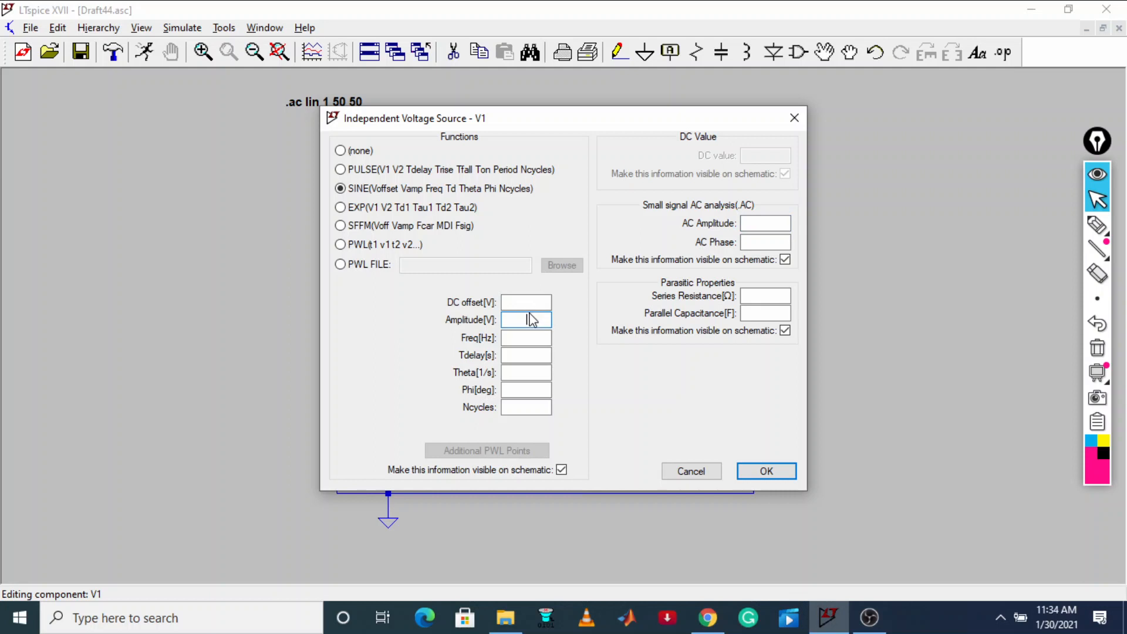
text(100)
click(765, 473)
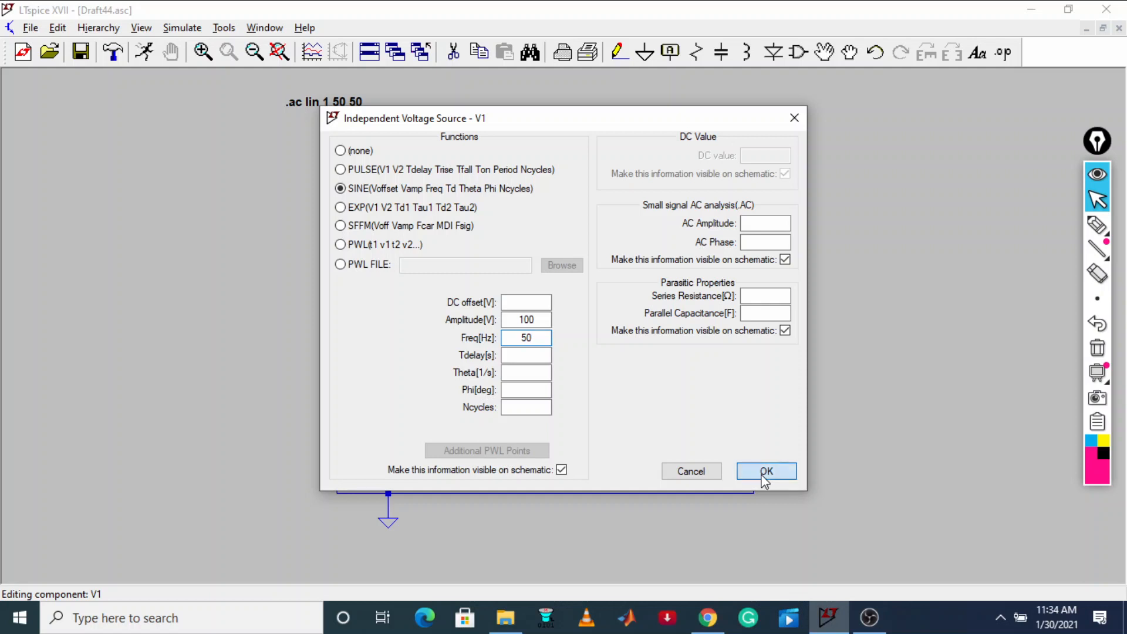
Set up a transient analysis with a 100m stop time and the startup option, and place its directive above the circuit
click(182, 28)
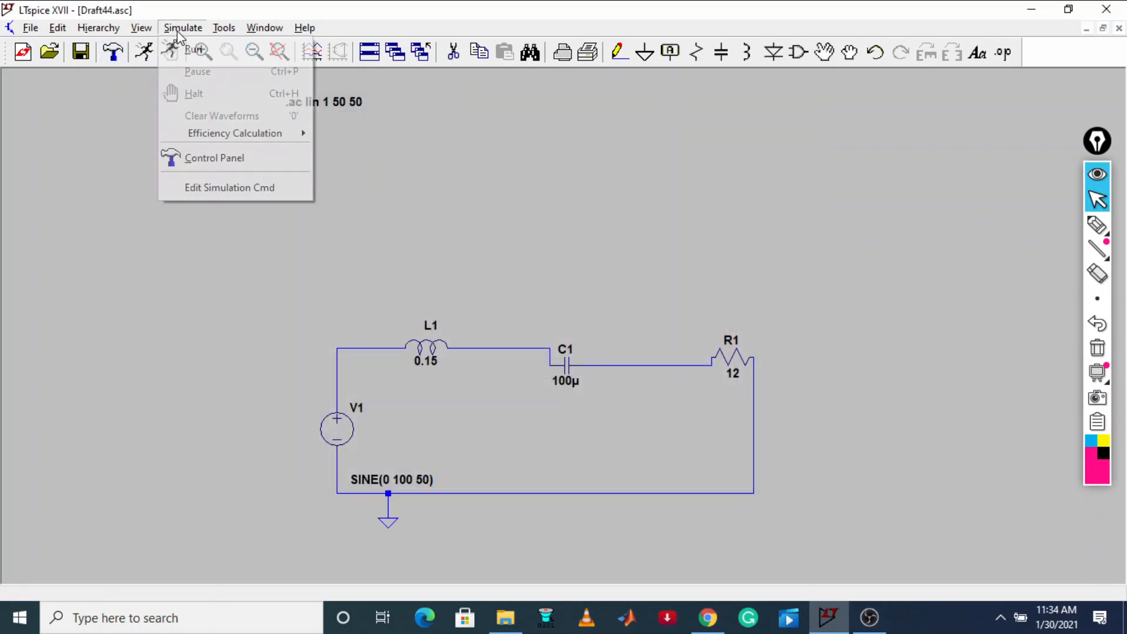
click(226, 191)
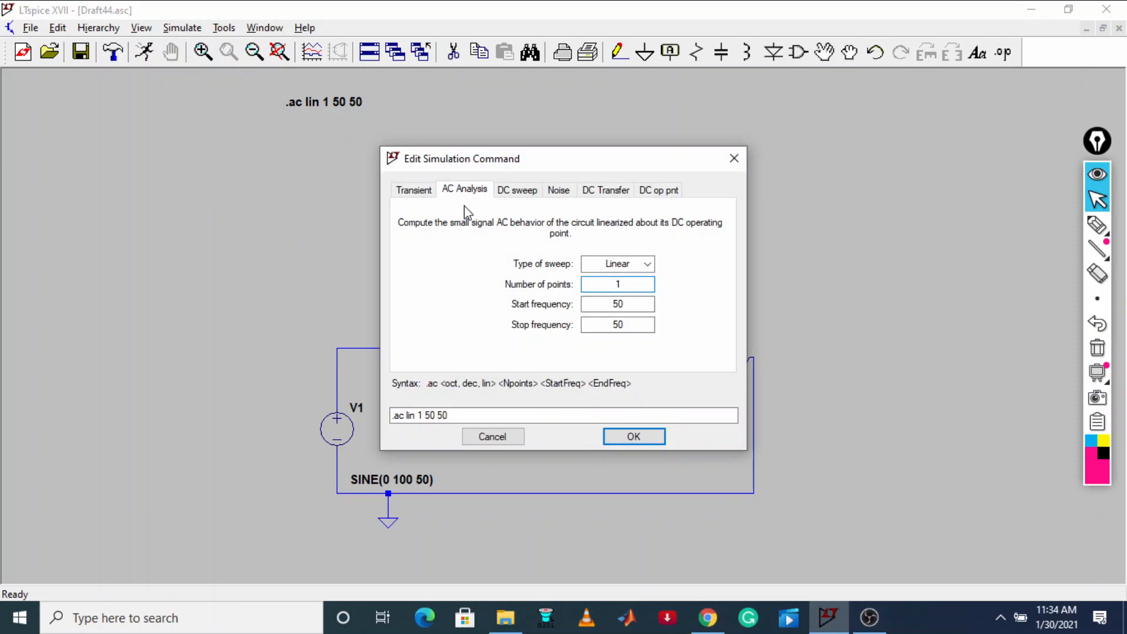
click(413, 189)
text(100m)
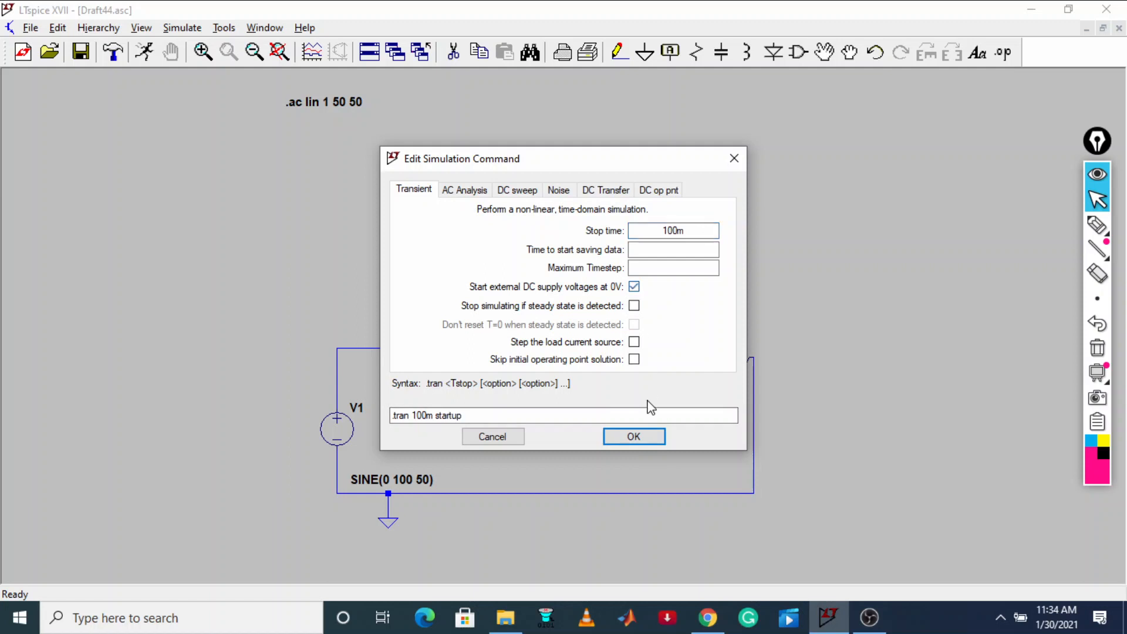
click(646, 435)
click(139, 199)
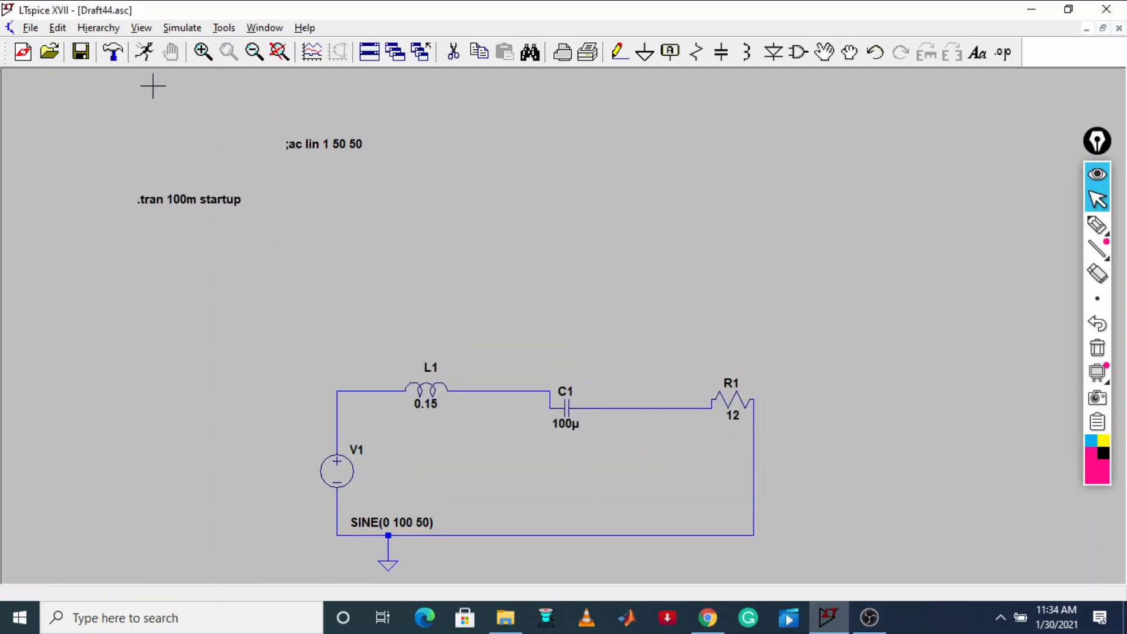
Run the transient simulation, plot the source node voltage V(n001) and the inductor current I(L1), and keep only the I(L1) trace
click(144, 51)
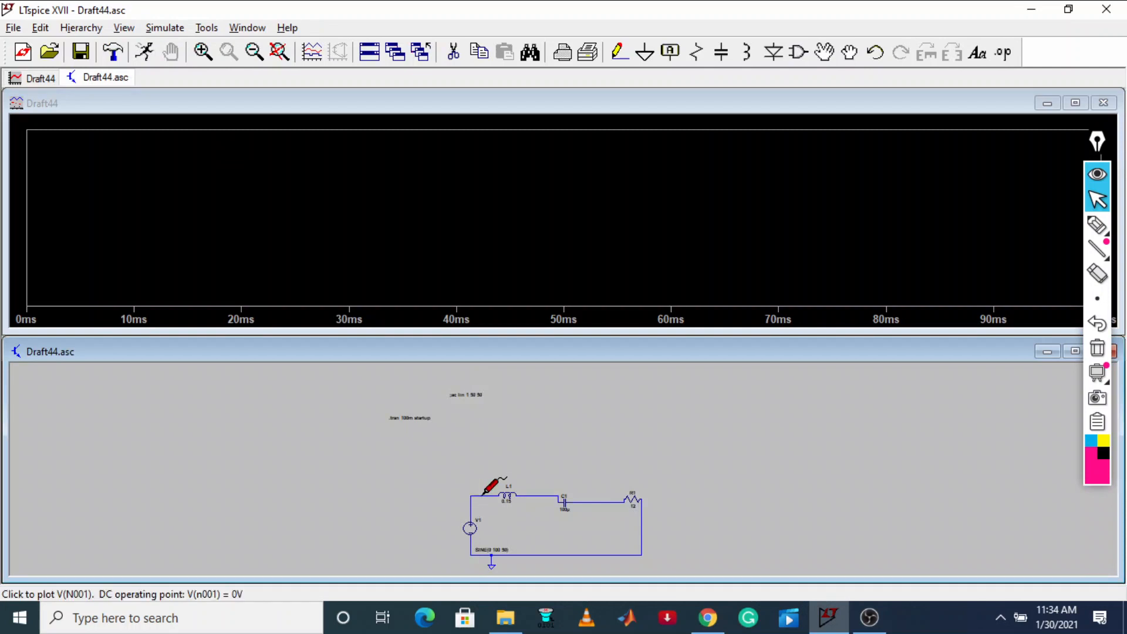
click(482, 495)
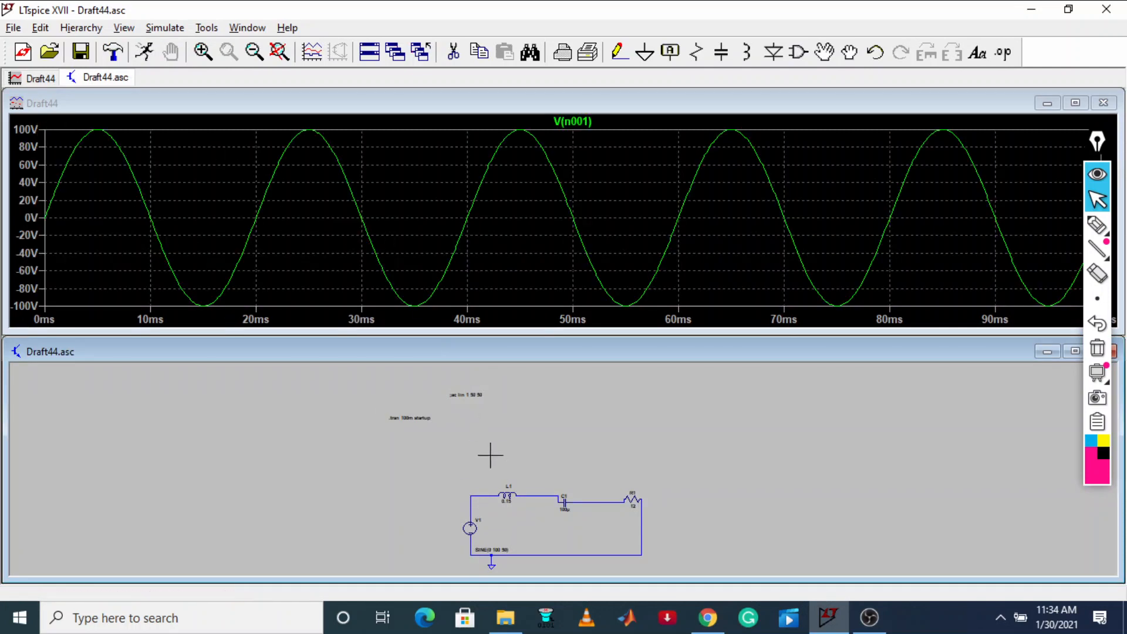
click(506, 491)
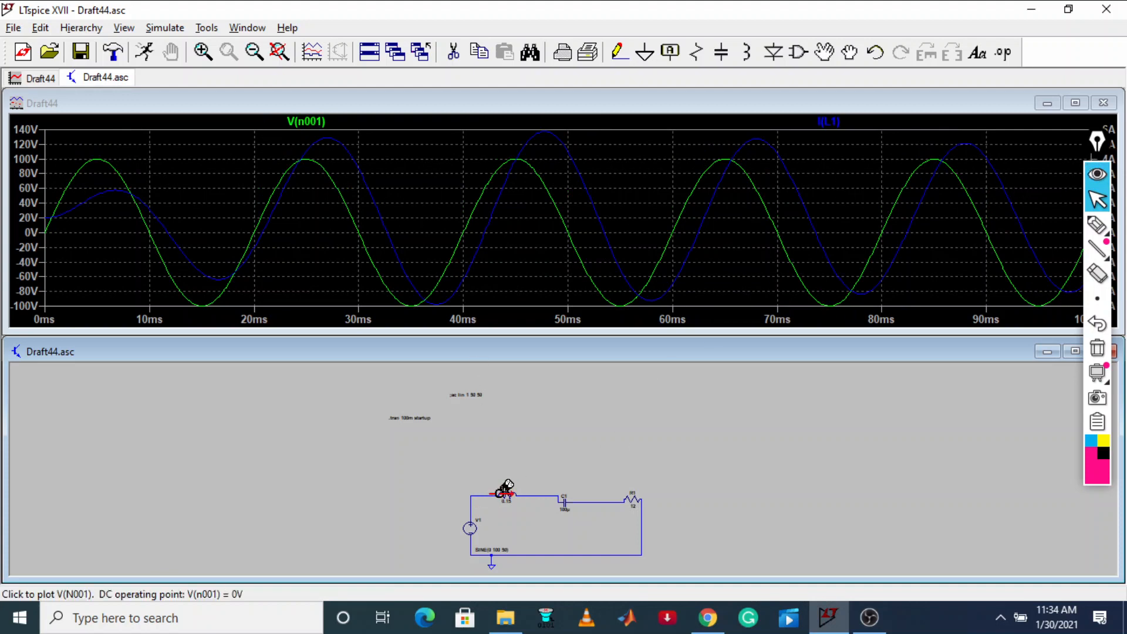
click(508, 491)
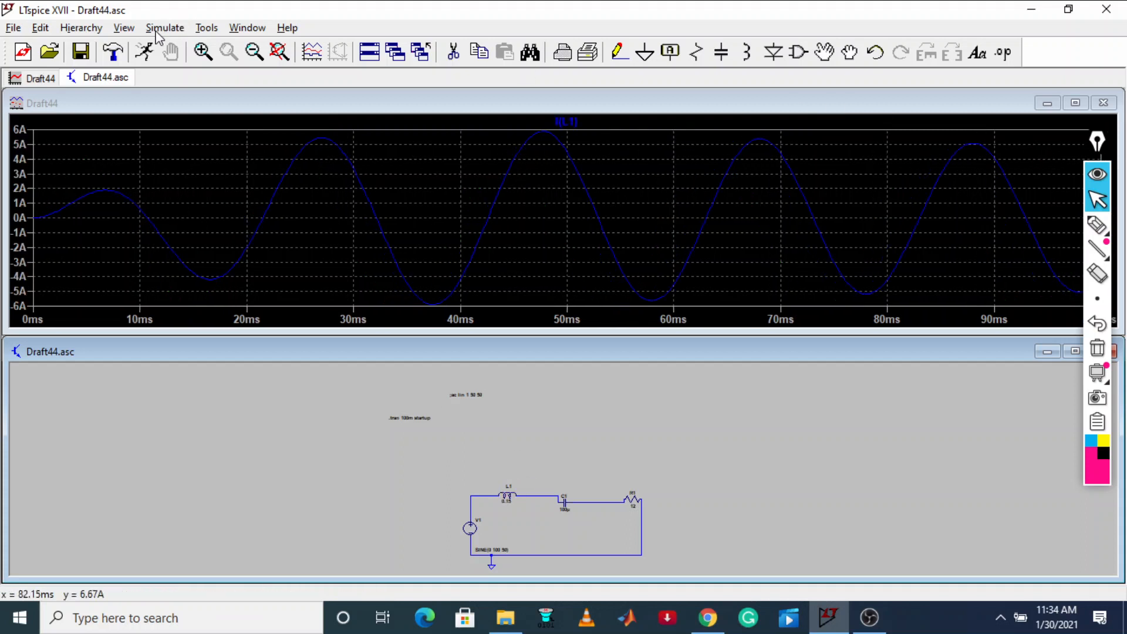
Set the transient stop time to 1500m and rerun the simulation
click(162, 28)
click(196, 187)
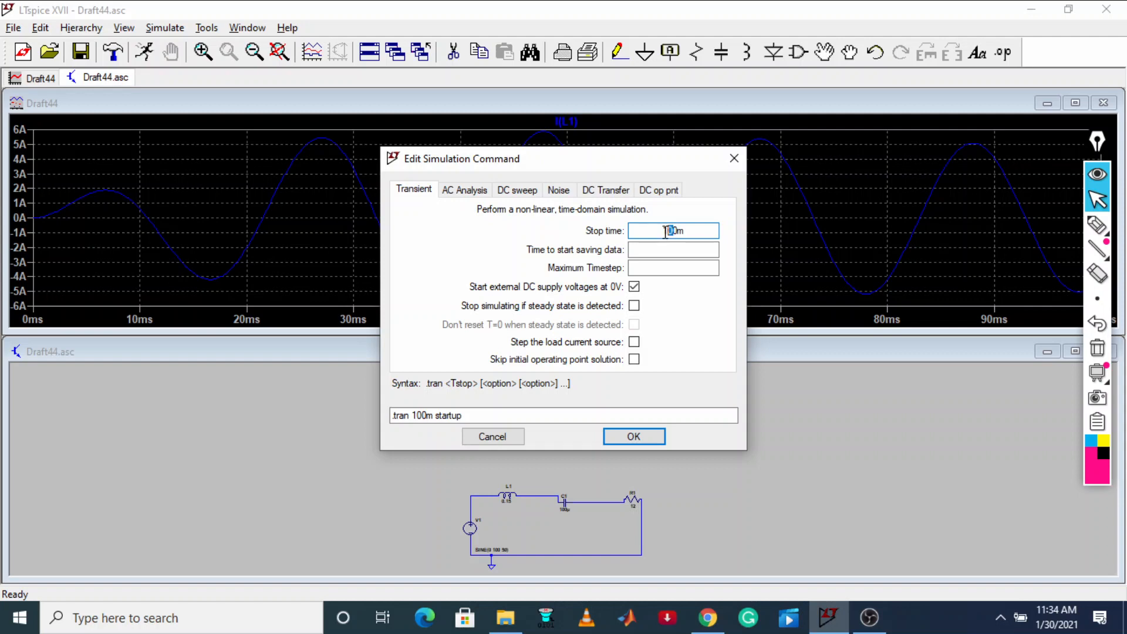
text(50)
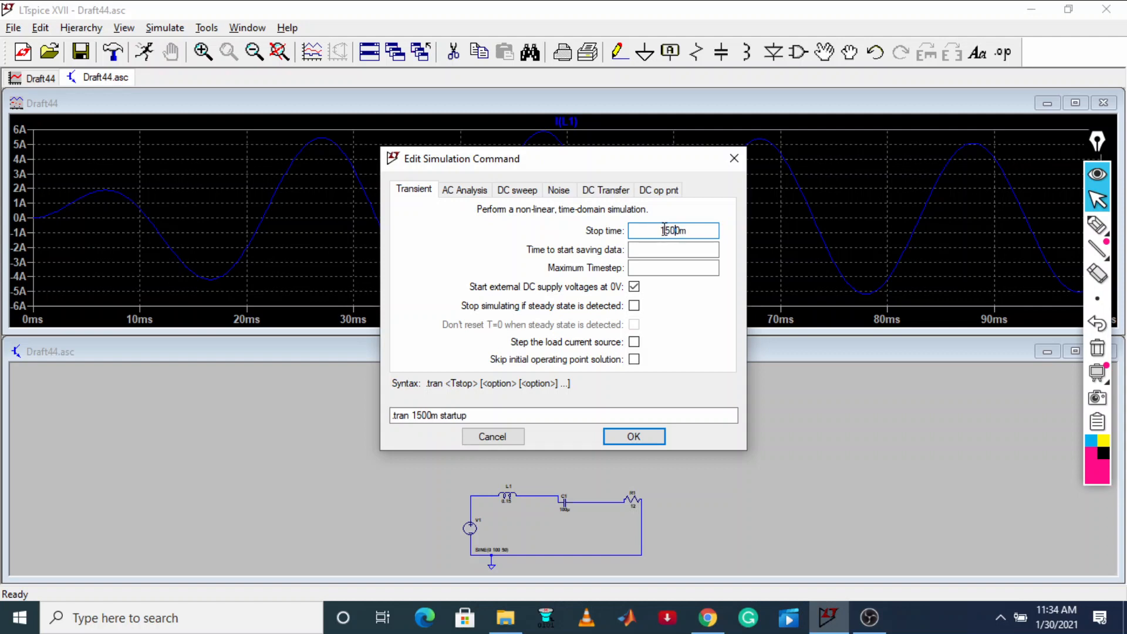
click(634, 434)
click(144, 52)
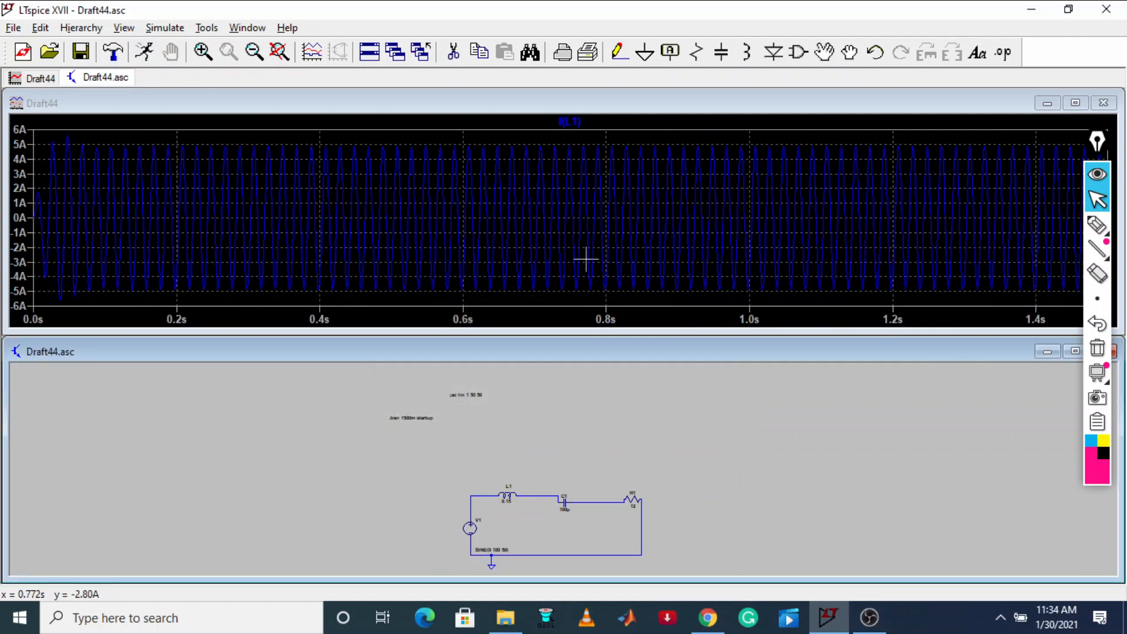
Set the transient stop time to 150m and rerun the simulation
click(165, 28)
click(202, 187)
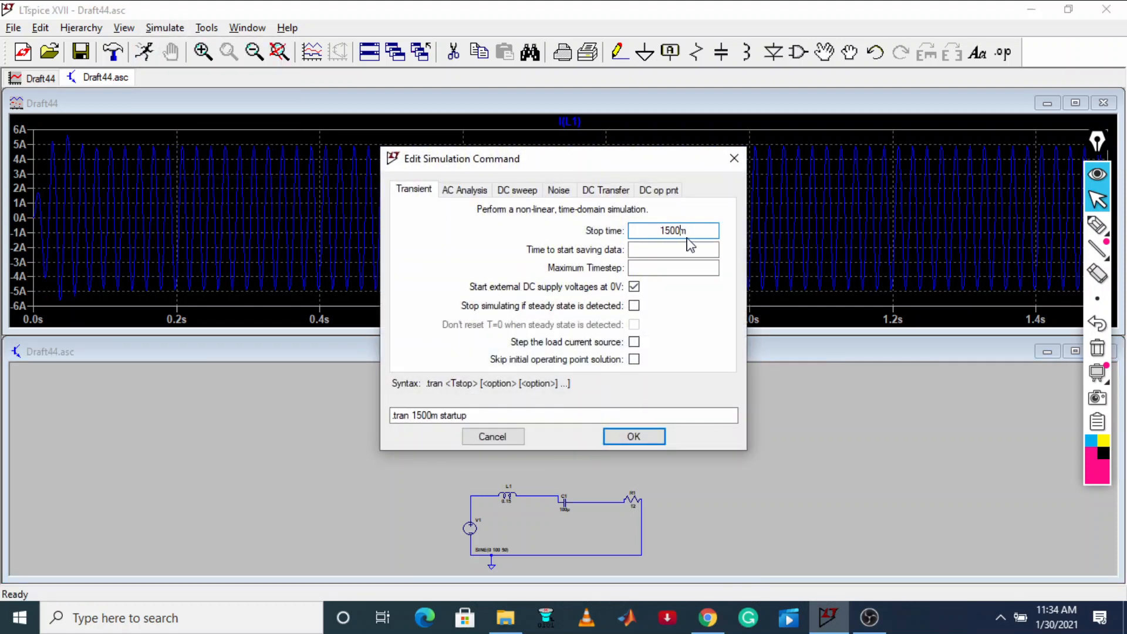
key(BackSpace)
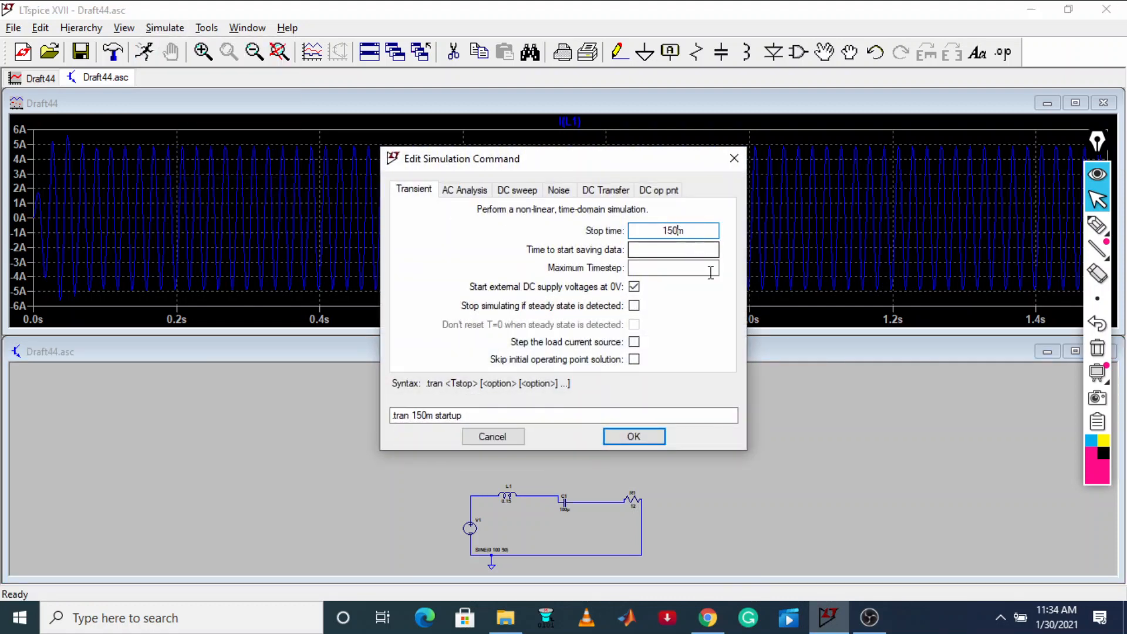
click(649, 440)
click(144, 51)
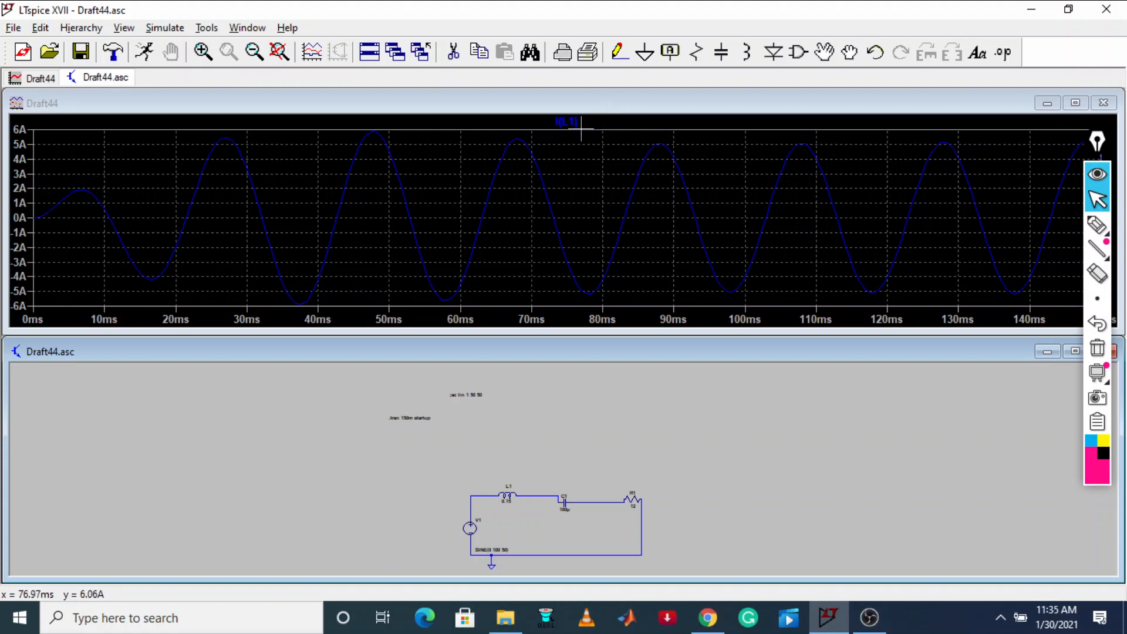
Attach two cursors to the I(L1) trace, placing one at the peak near 108 ms and the other at the trough near 118 ms
click(576, 120)
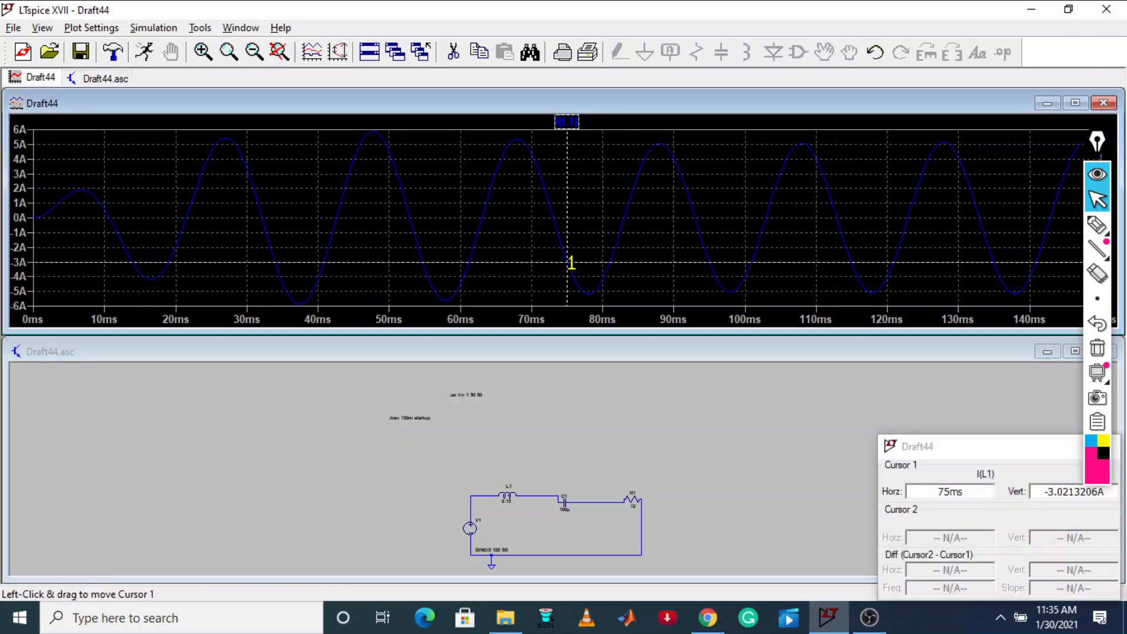
mouse_move(564, 262)
mouse_down()
mouse_move(702, 209)
mouse_move(803, 151)
mouse_up()
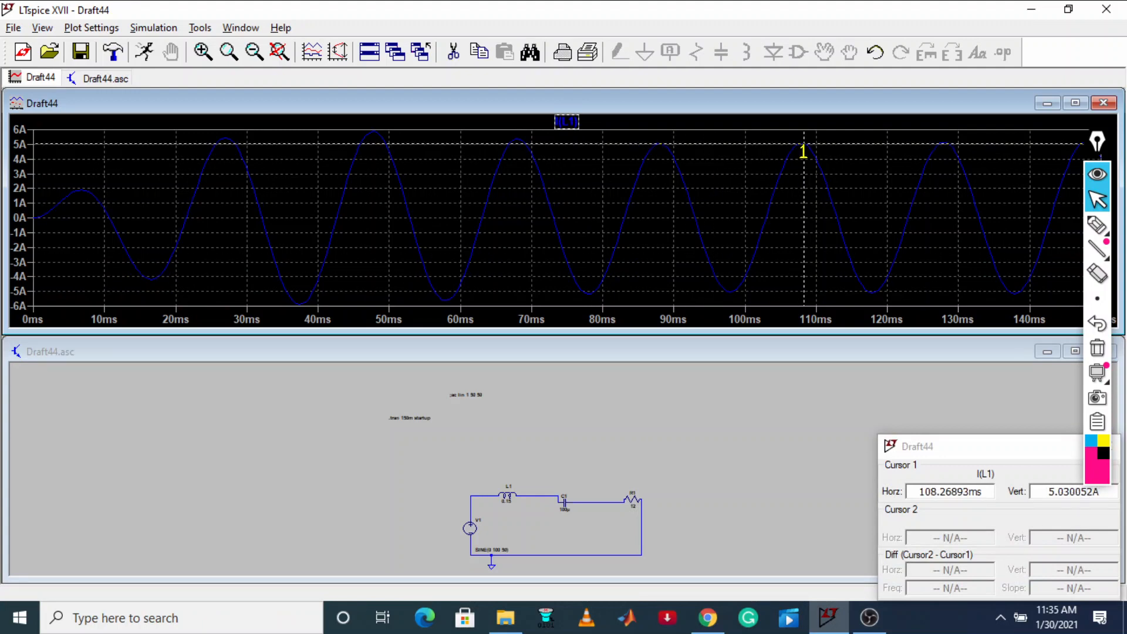
right_click(576, 121)
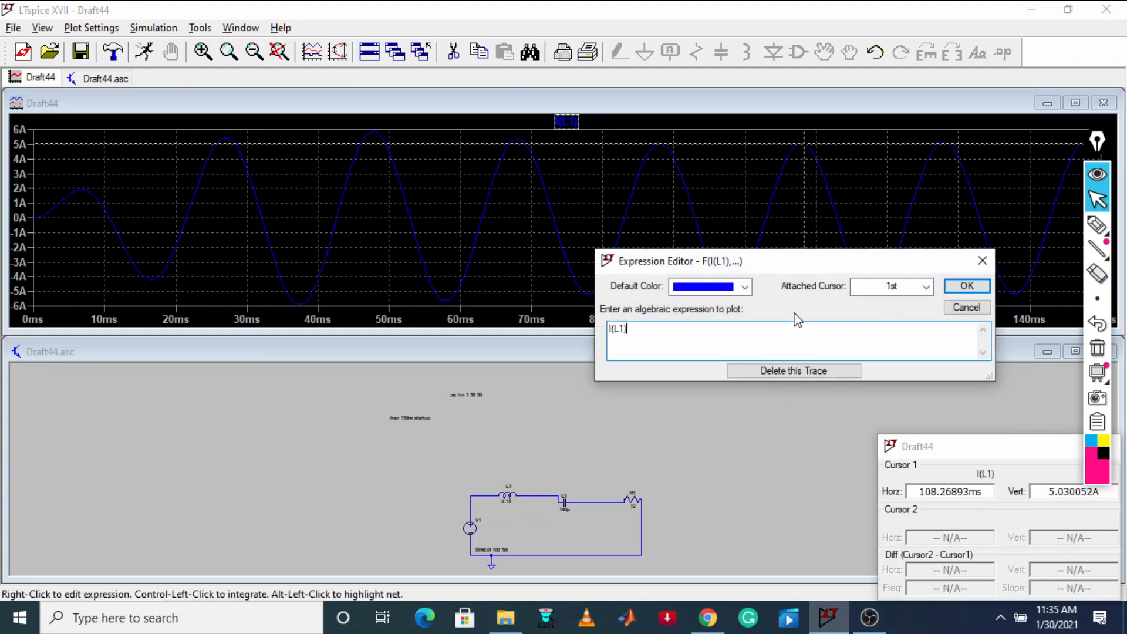
click(982, 260)
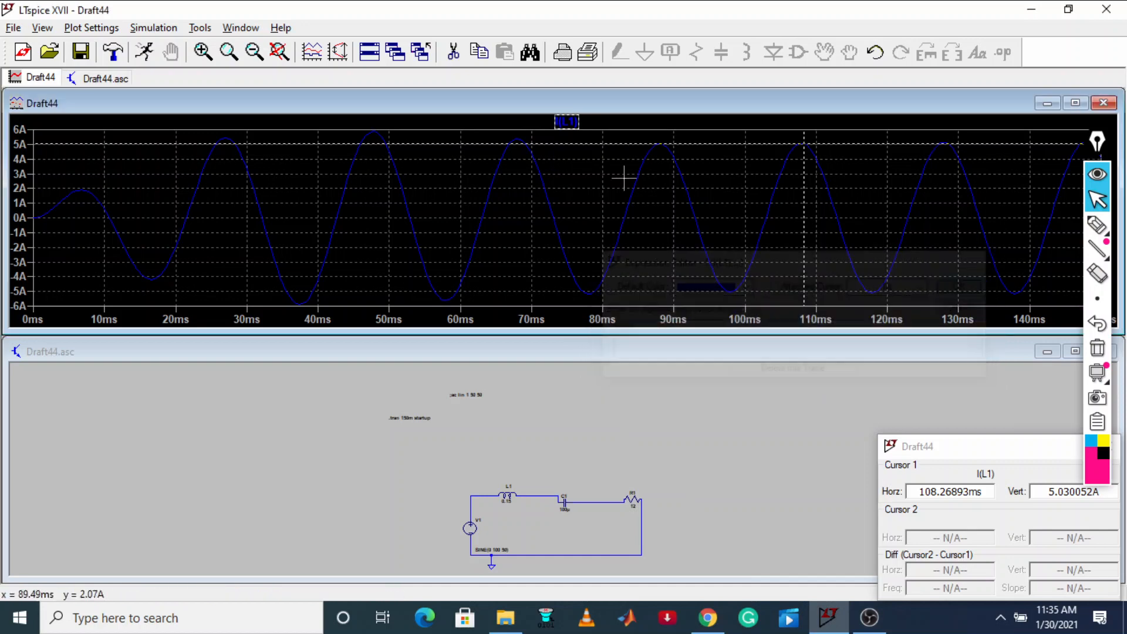
click(573, 120)
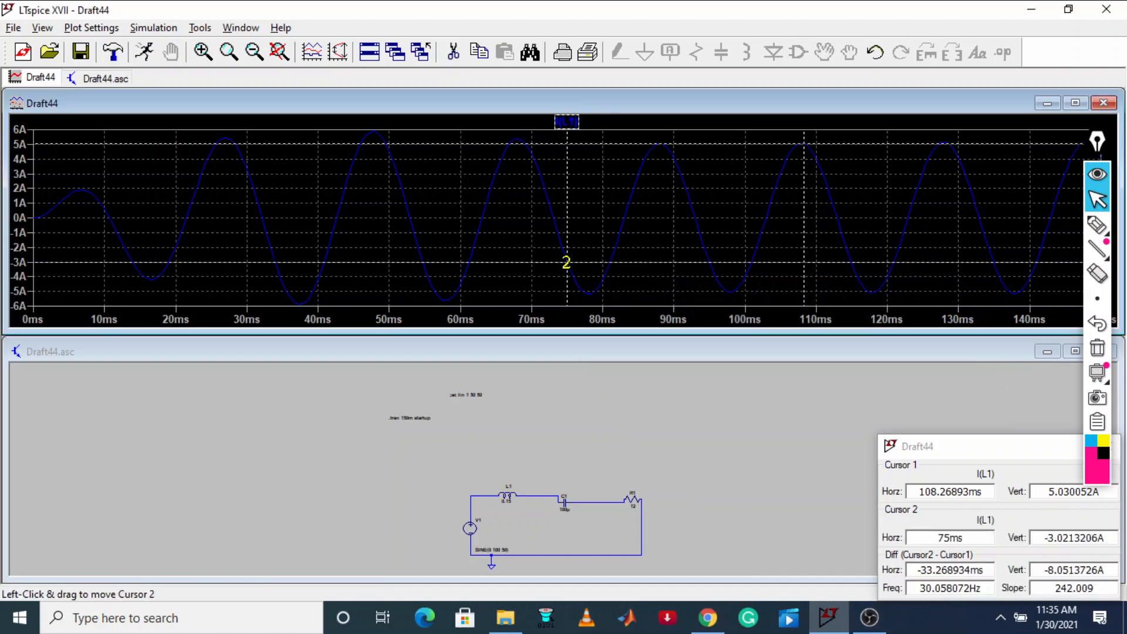
mouse_move(566, 262)
mouse_down()
mouse_move(885, 294)
mouse_move(872, 299)
mouse_up()
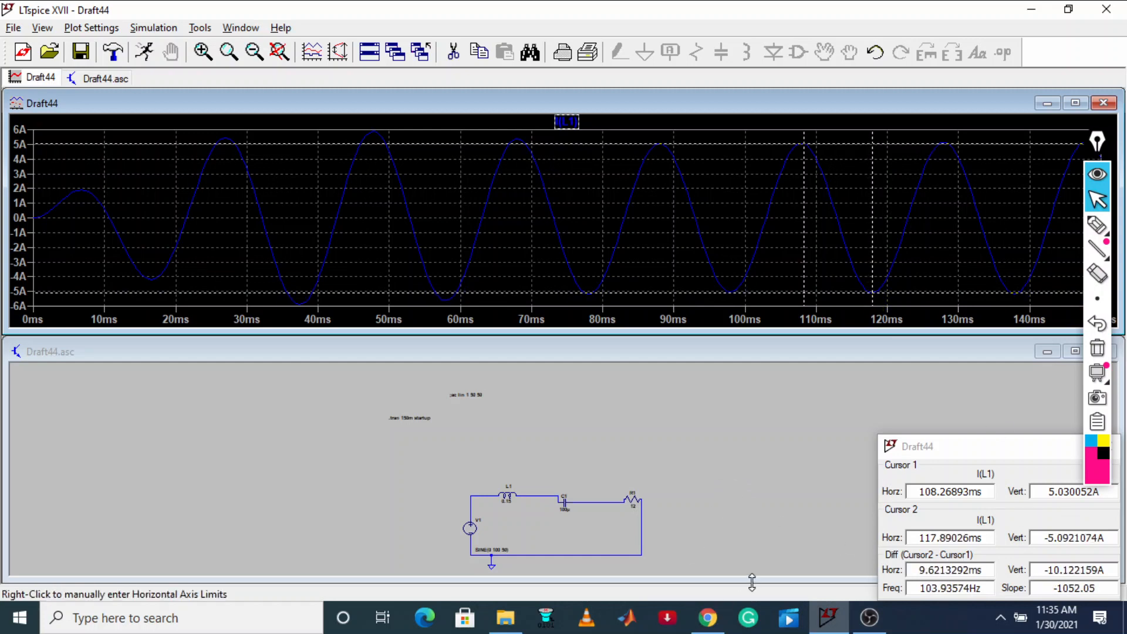
Switch to the browser's tutorial page and compare its calculated circuit current with the peak current measured by the cursors
click(708, 618)
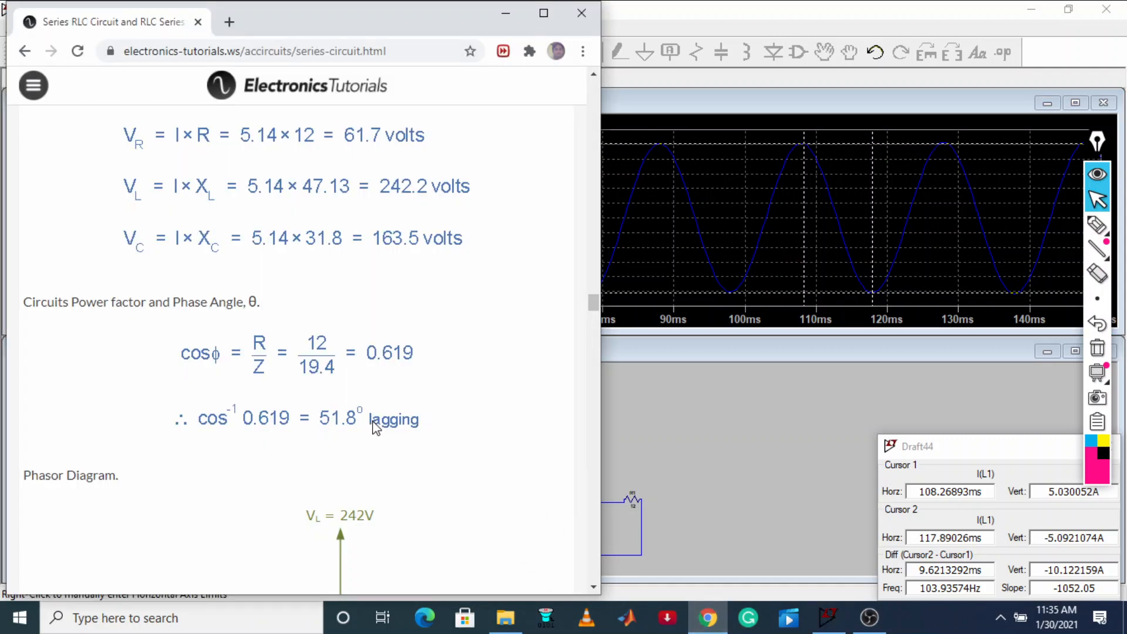
scroll(376, 427, up, 4)
scroll(387, 422, up, 4)
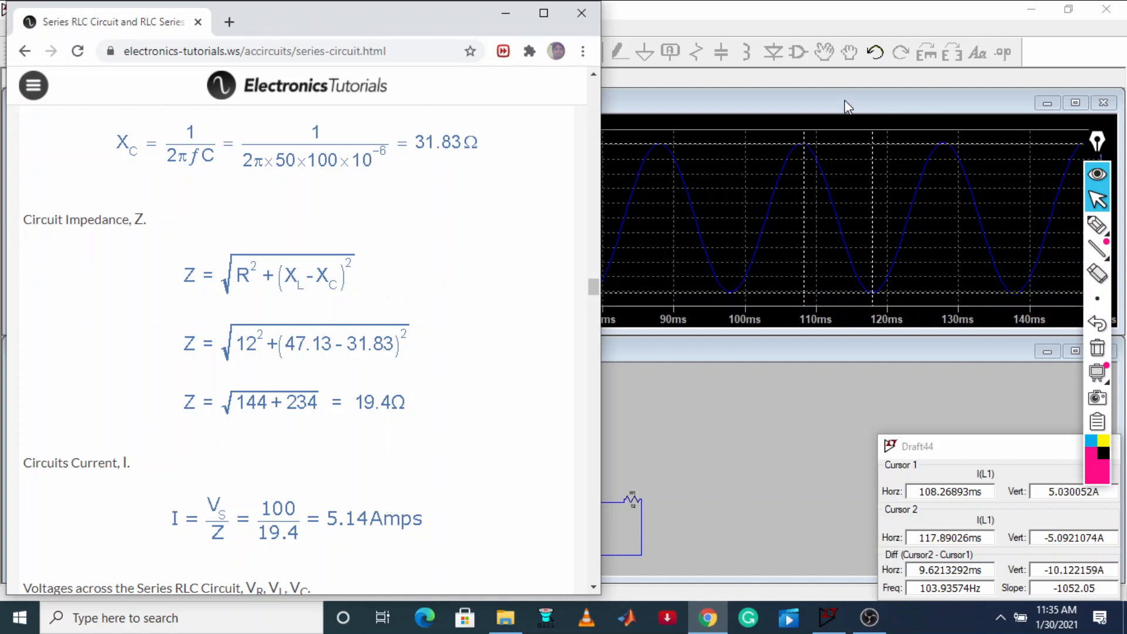
scroll(307, 397, down, 5)
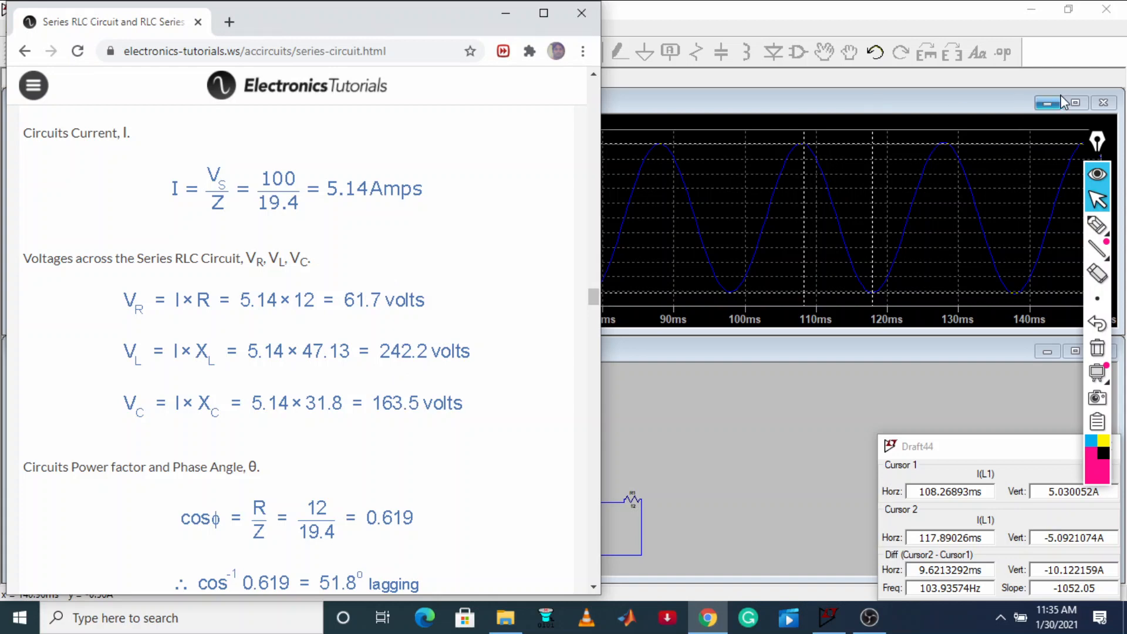
Close the I(L1) plot, rerun the transient simulation and plot the differential voltage across inductor L1
click(1073, 104)
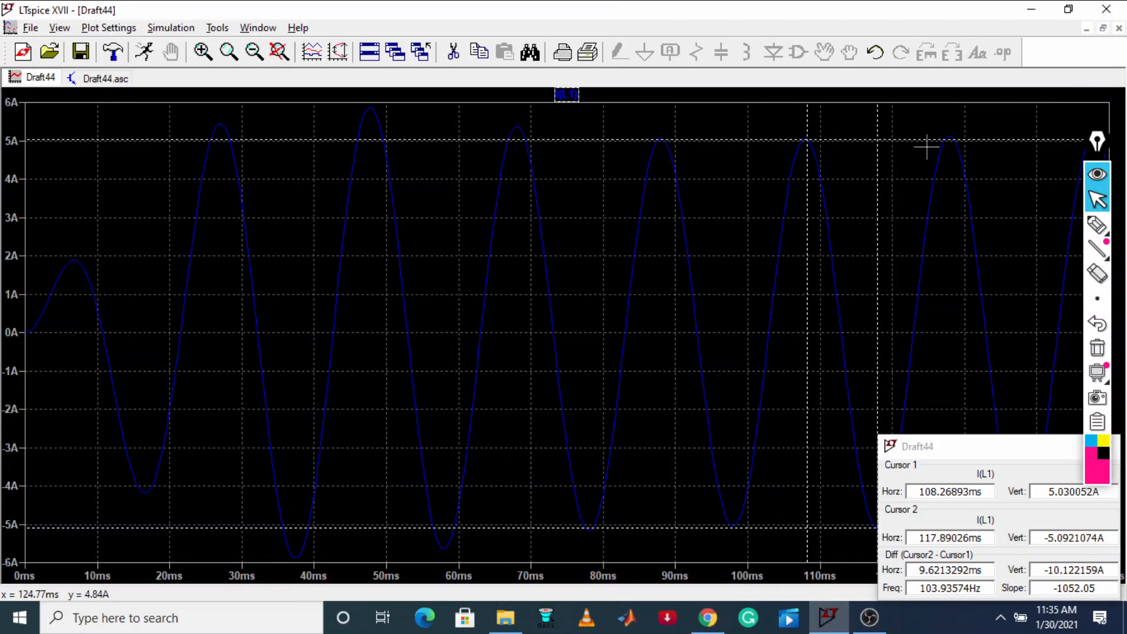
right_click(35, 82)
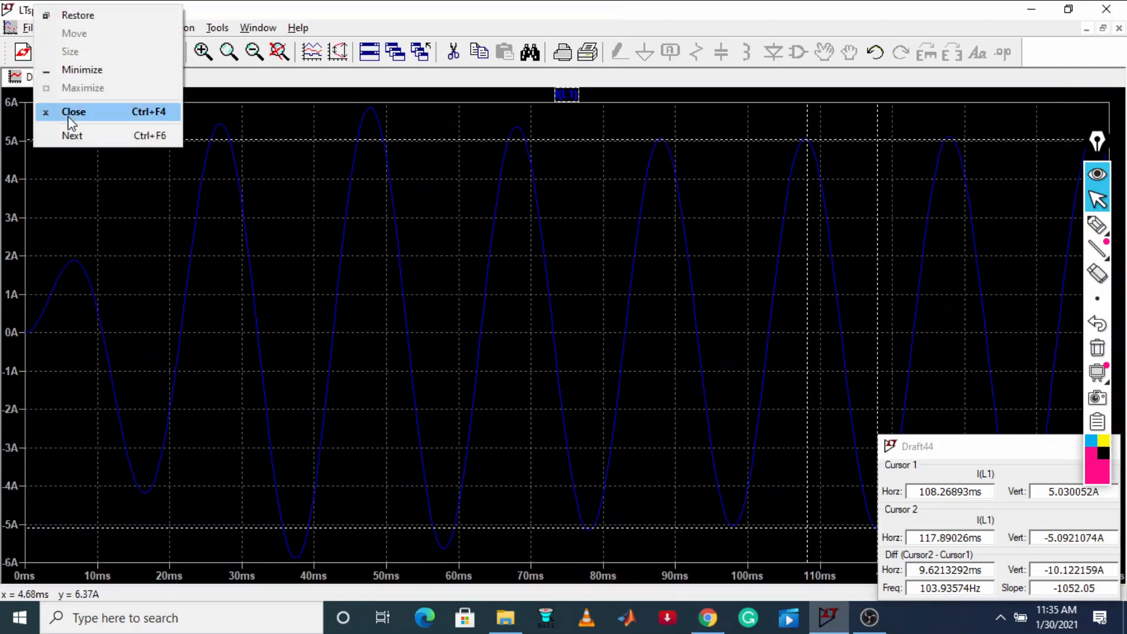
click(64, 110)
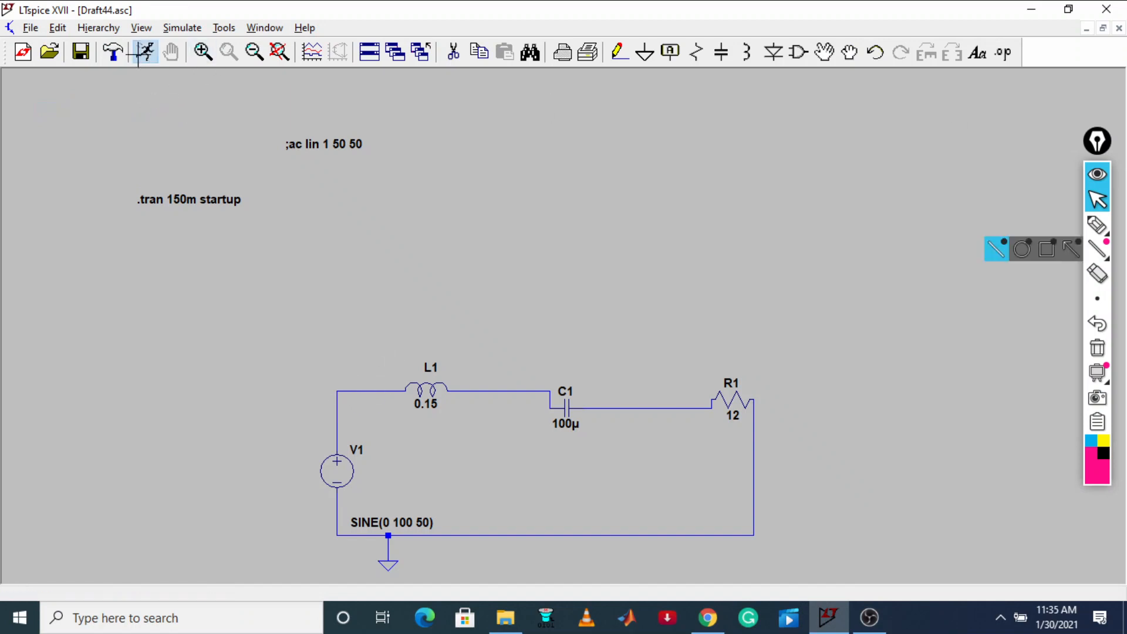
click(144, 52)
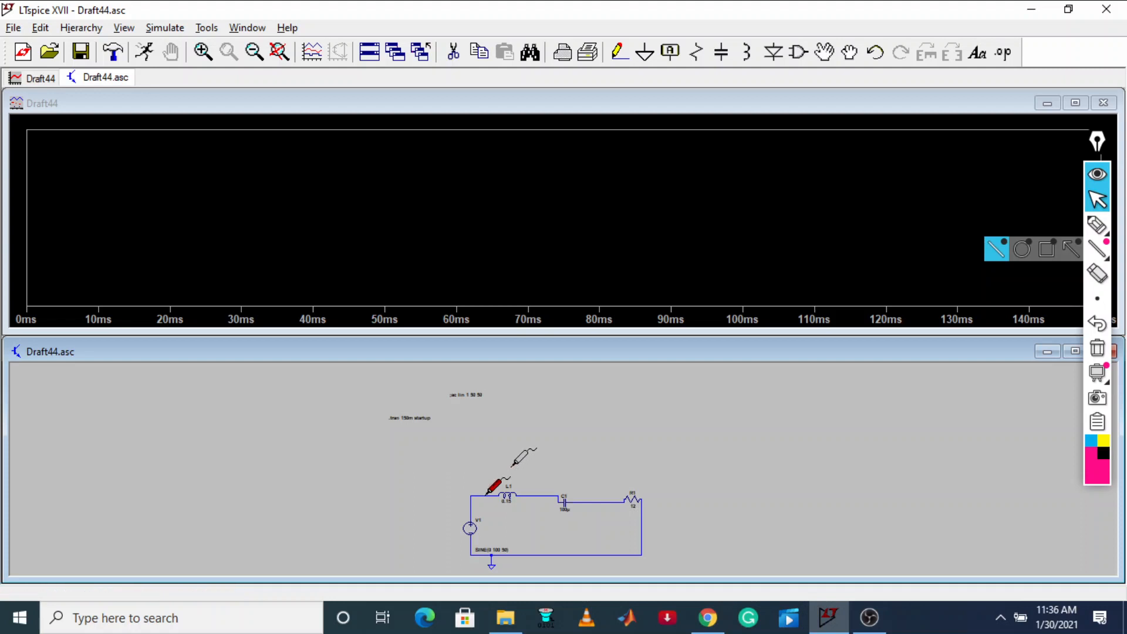
drag(534, 488, 531, 494)
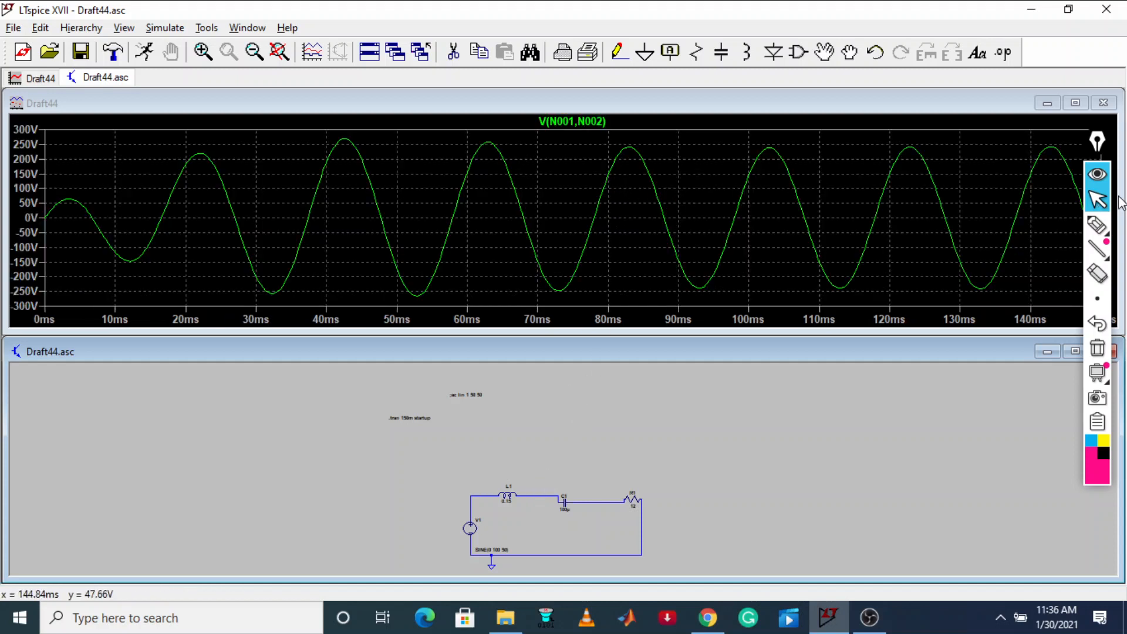
Attach two cursors to the V(N001,N002) trace, placing one at the peak near 103 ms and the other at the trough near 113 ms
mouse_move(1096, 302)
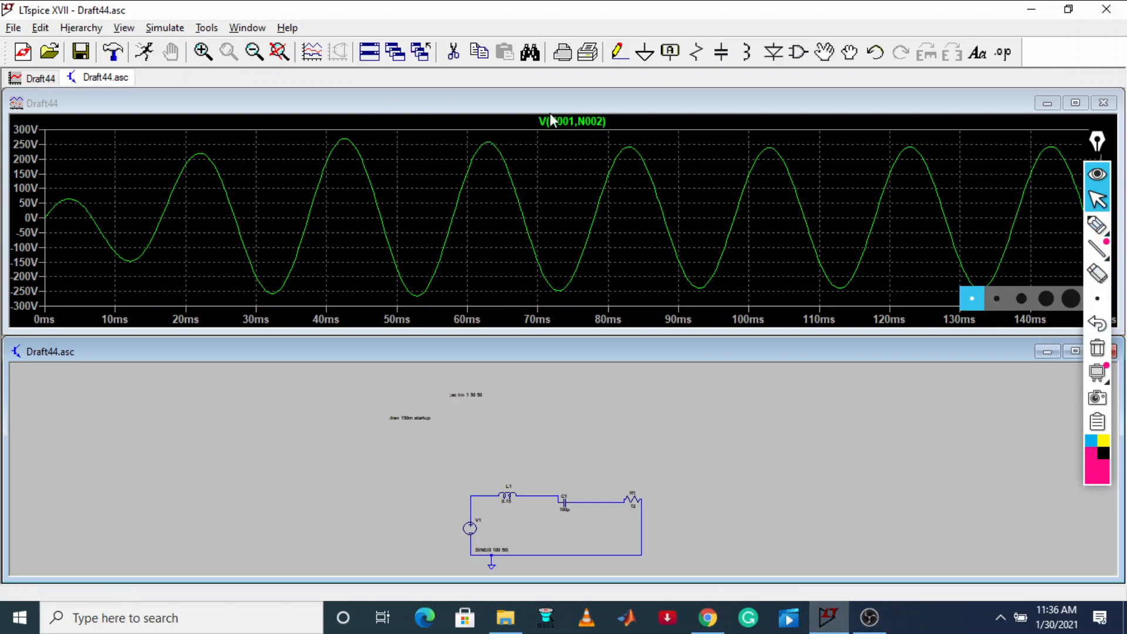
click(575, 122)
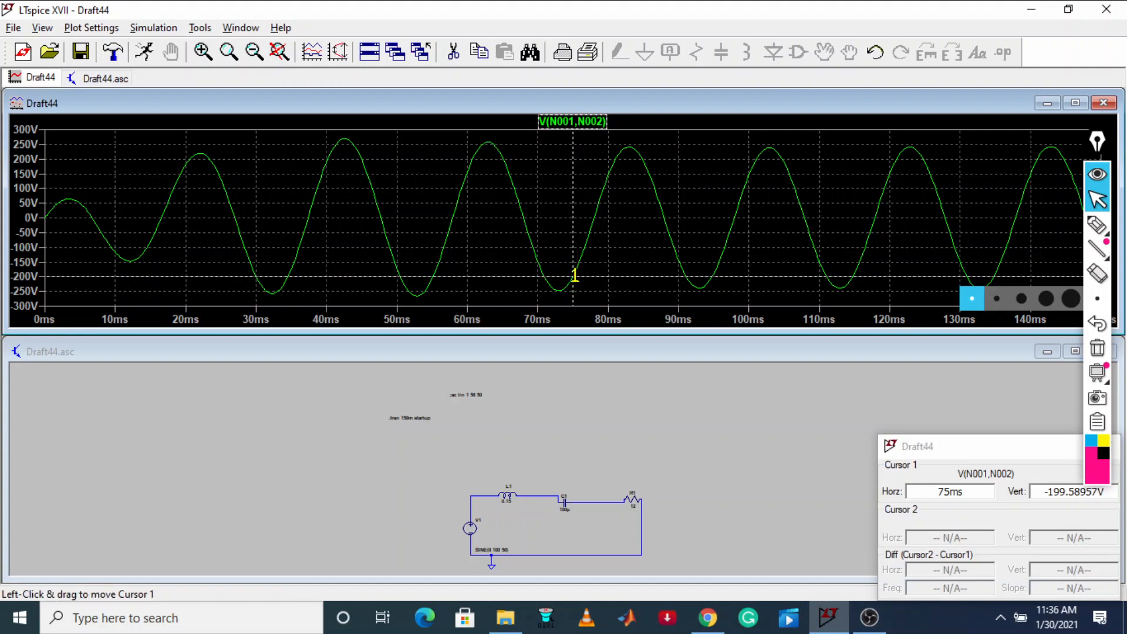
drag(574, 270, 768, 147)
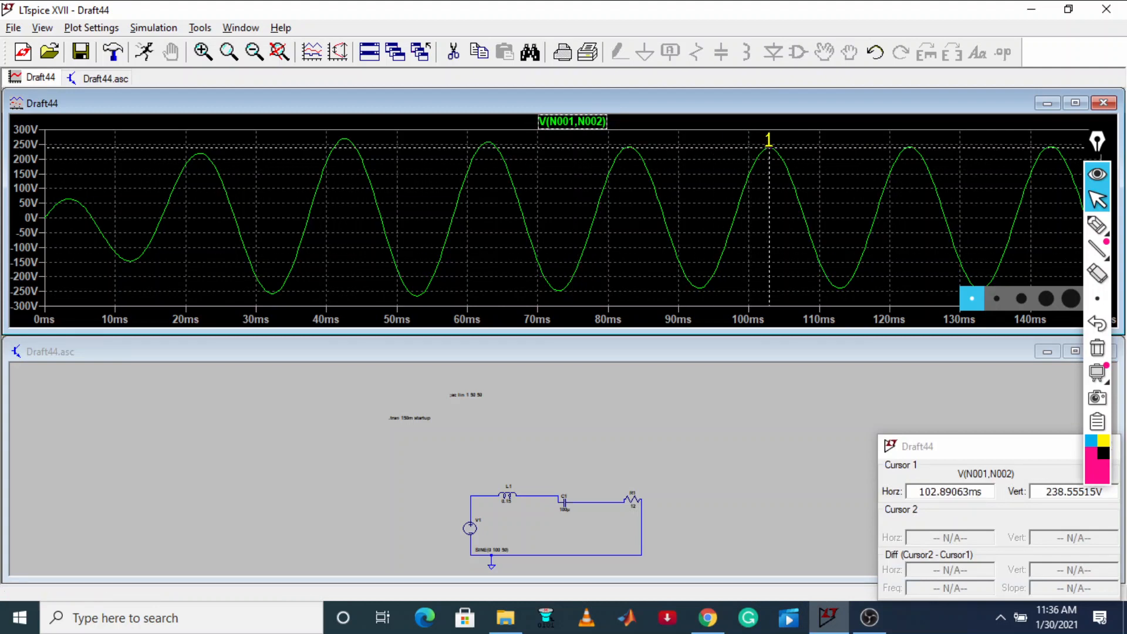
click(573, 122)
mouse_move(572, 281)
mouse_down()
mouse_move(784, 267)
mouse_move(839, 288)
mouse_up()
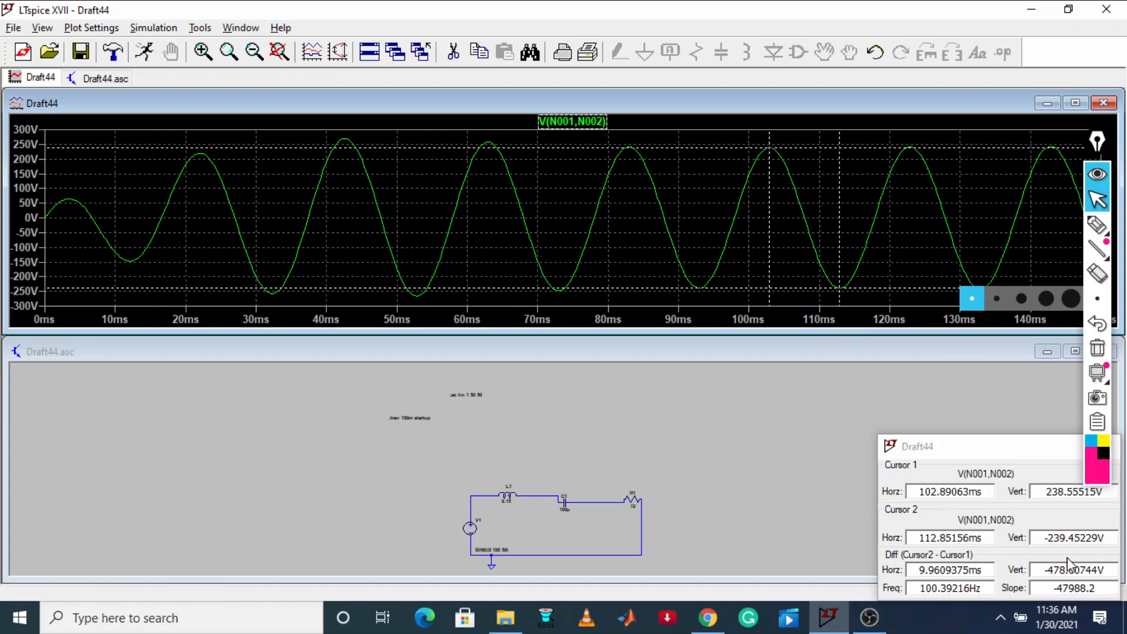
Circle the three vertical cursor readings with the annotation pen and handwrite the subtraction of 239 below 238
click(1097, 225)
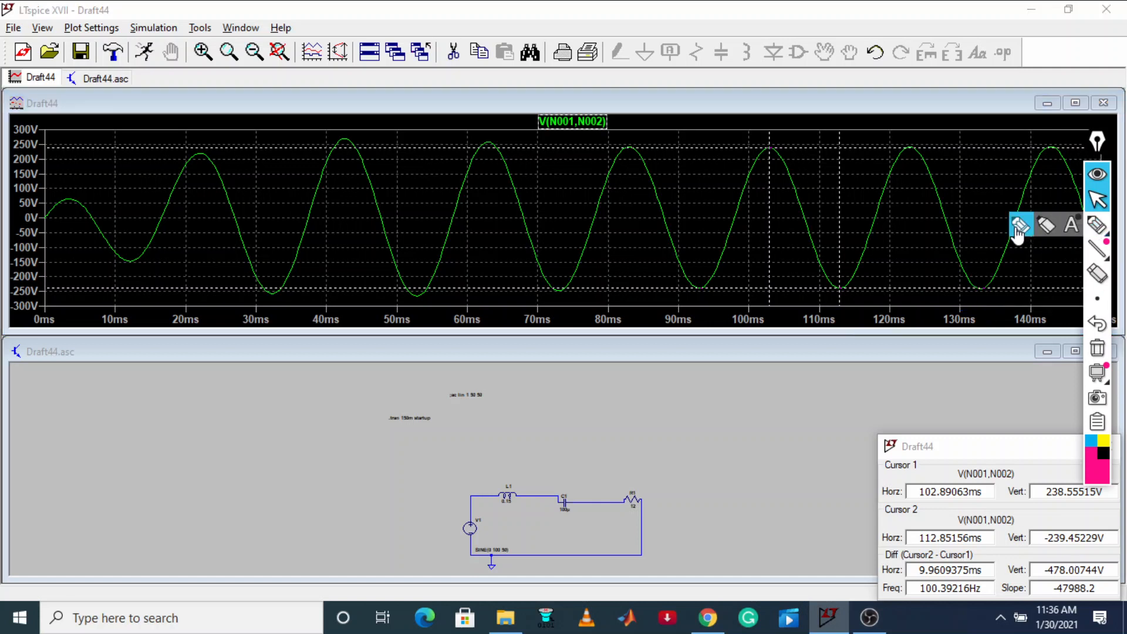
mouse_move(1054, 557)
mouse_down()
mouse_move(1047, 587)
mouse_move(1056, 559)
mouse_up()
mouse_move(1066, 503)
mouse_down()
mouse_move(1030, 507)
mouse_move(1059, 482)
mouse_up()
mouse_move(1057, 528)
mouse_down()
mouse_move(1039, 546)
mouse_move(1115, 543)
mouse_move(1067, 524)
mouse_up()
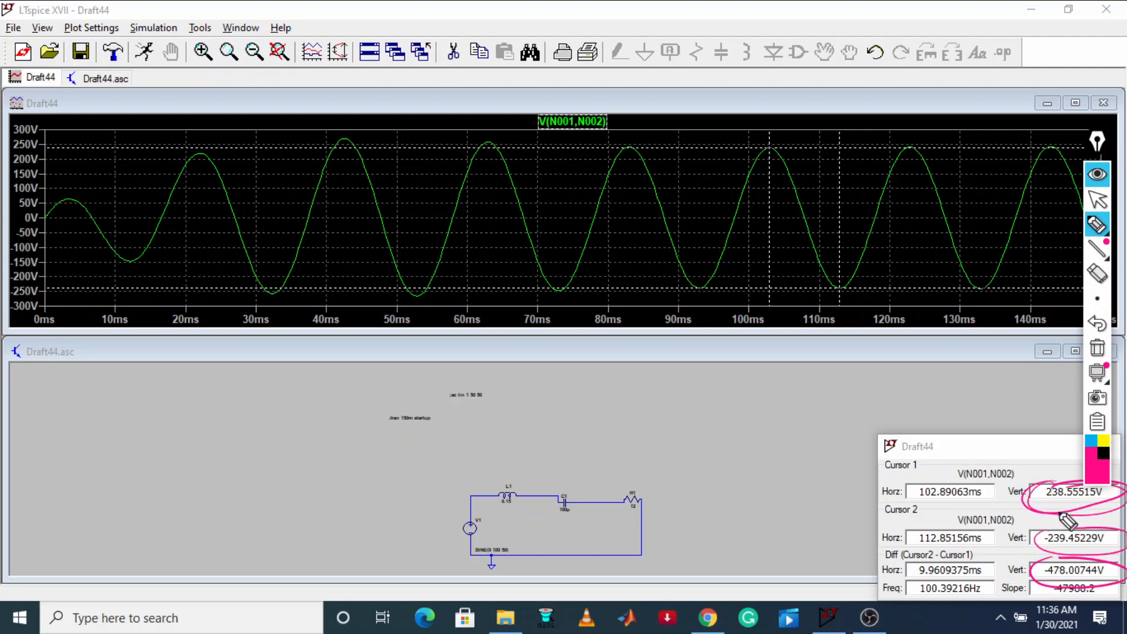
drag(660, 422, 745, 395)
mouse_move(644, 472)
mouse_down()
mouse_move(671, 456)
mouse_move(719, 458)
mouse_up()
drag(731, 422, 730, 453)
drag(663, 500, 807, 427)
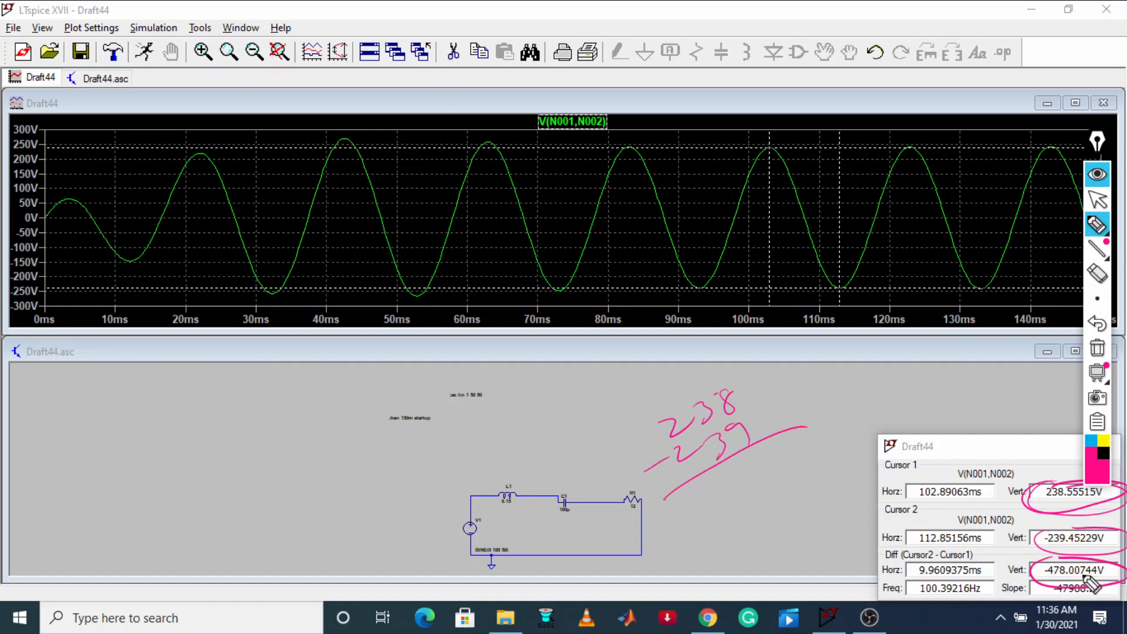
Handwrite the division of the 478 V peak-to-peak voltage by 2, with its result, beside the schematic
drag(77, 429, 76, 443)
drag(82, 428, 99, 439)
drag(108, 401, 117, 399)
drag(77, 474, 126, 422)
drag(112, 449, 172, 428)
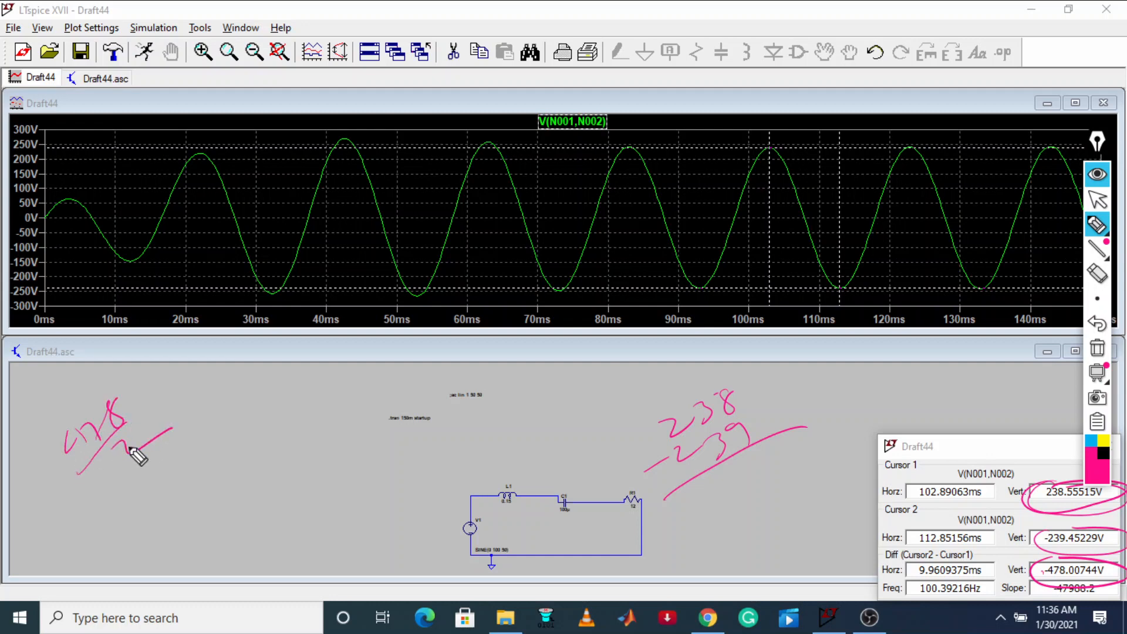
mouse_move(151, 480)
mouse_down()
mouse_move(211, 435)
mouse_move(205, 503)
mouse_up()
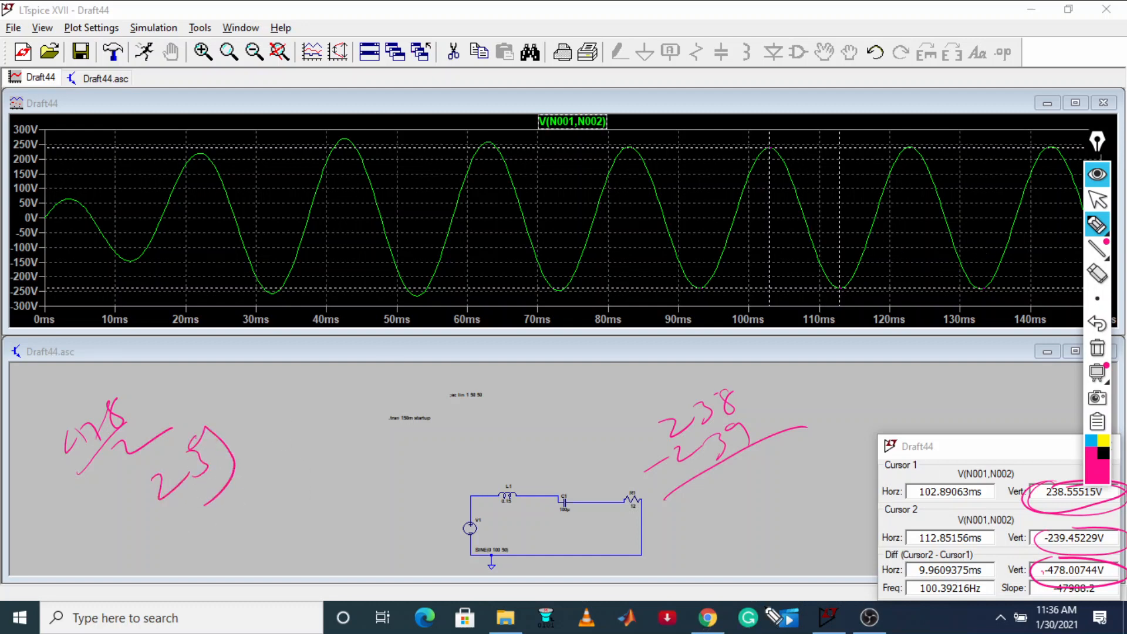
Switch to the browser's tutorial page and compare its calculated inductor voltage with the measured peak voltage
click(1097, 200)
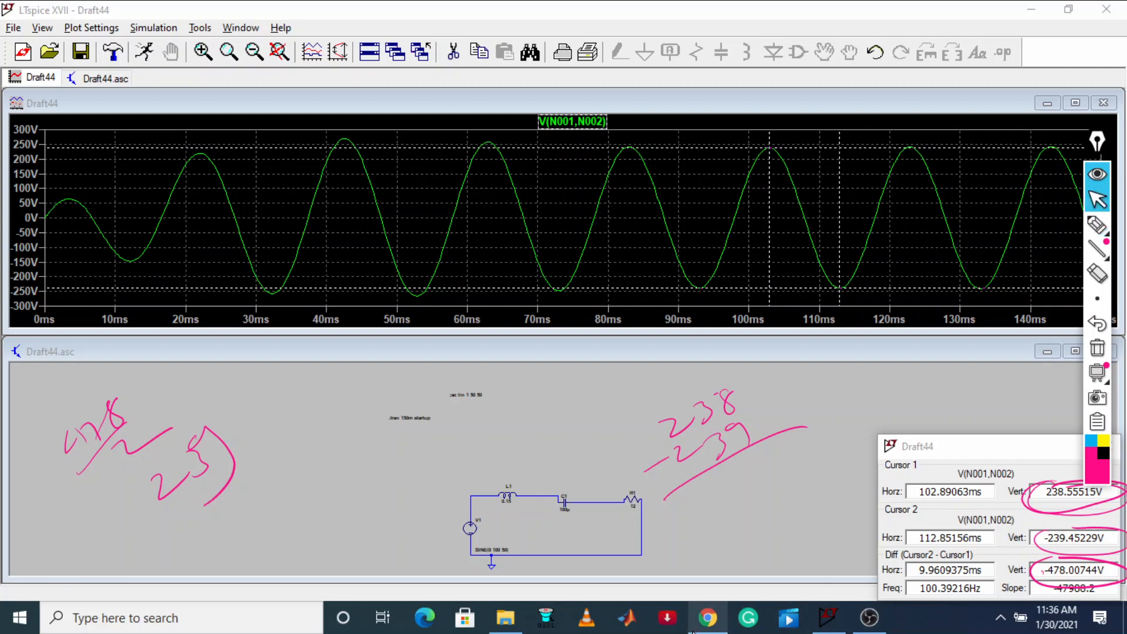
click(707, 617)
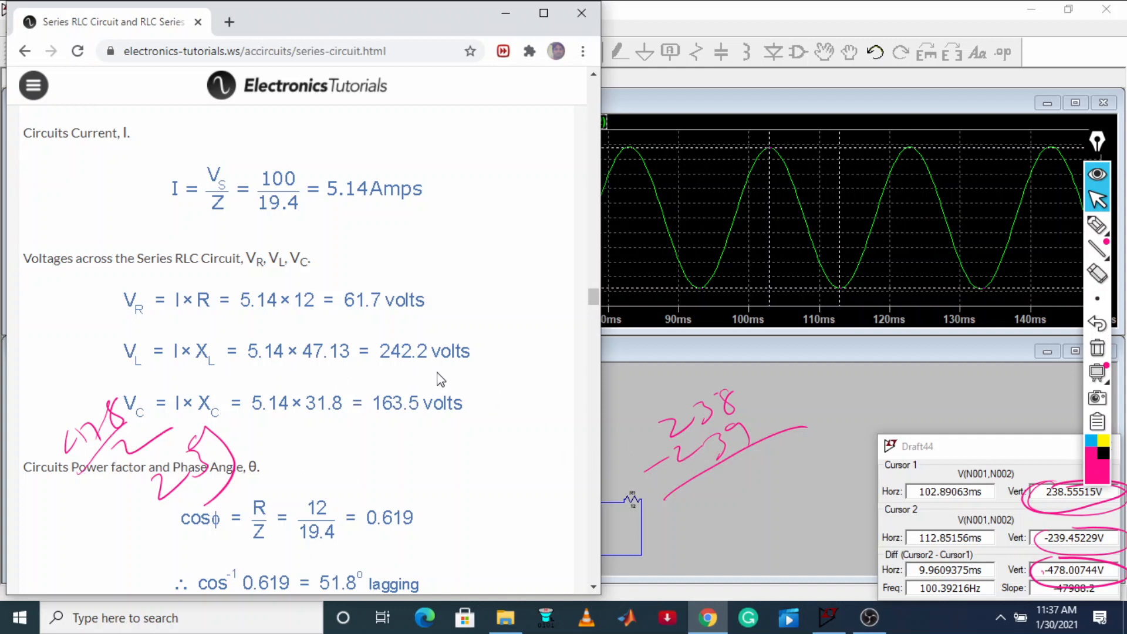
Close the inductor voltage plot in LTspice and clear all pen annotations from the screen
click(1073, 104)
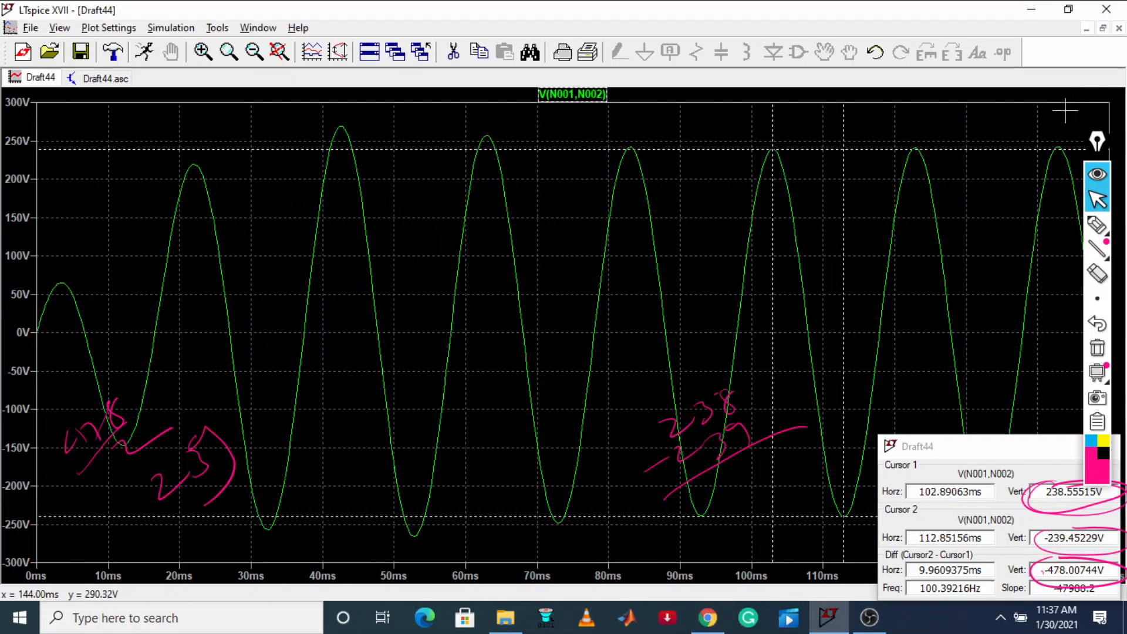
right_click(41, 81)
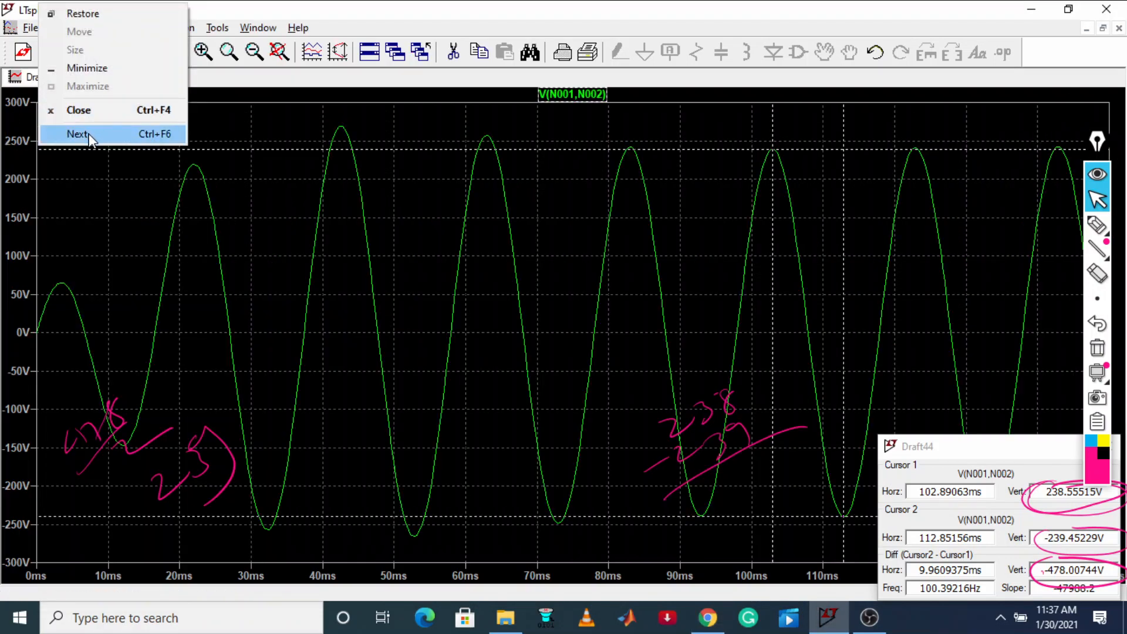
click(80, 111)
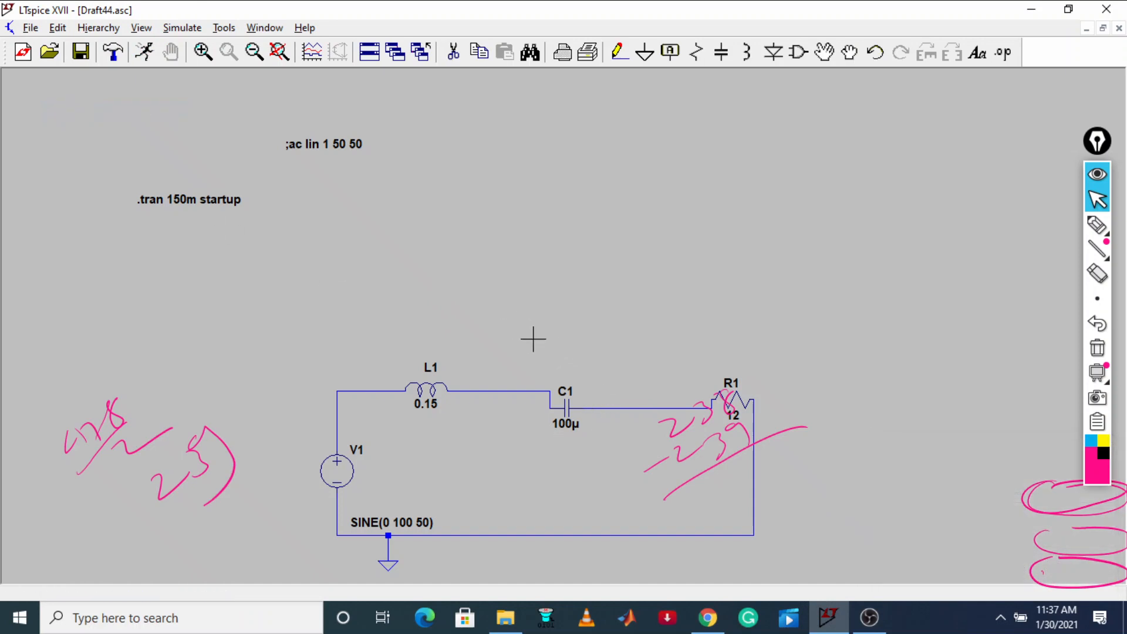
click(1096, 349)
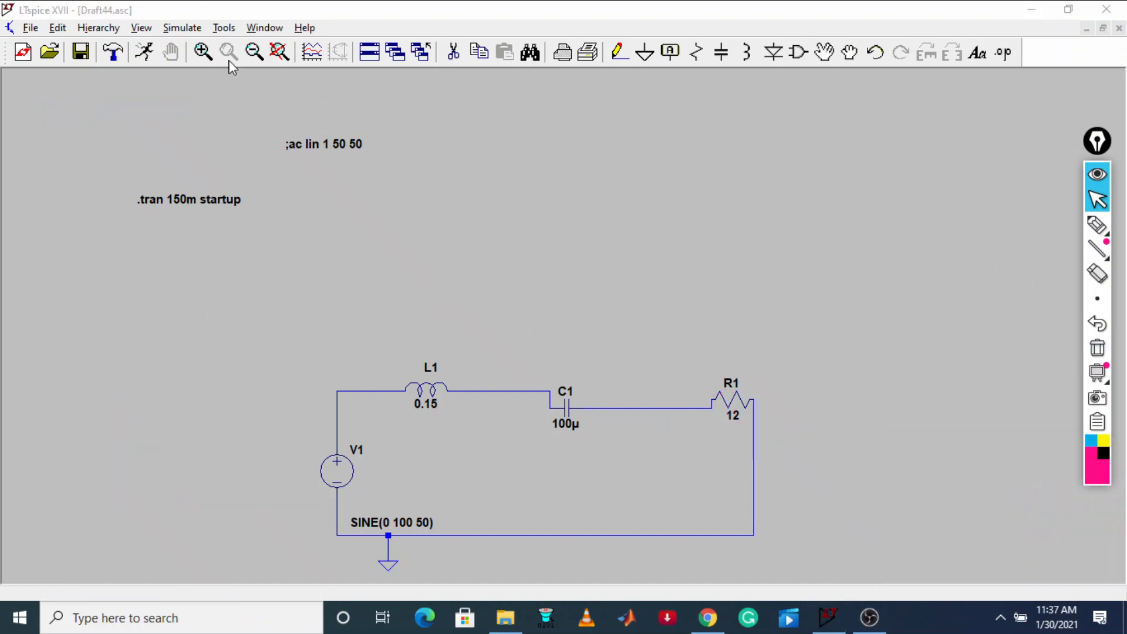
Rerun the simulation, plot the voltage across capacitor C1, and check the tutorial page's calculated capacitor voltage
click(144, 52)
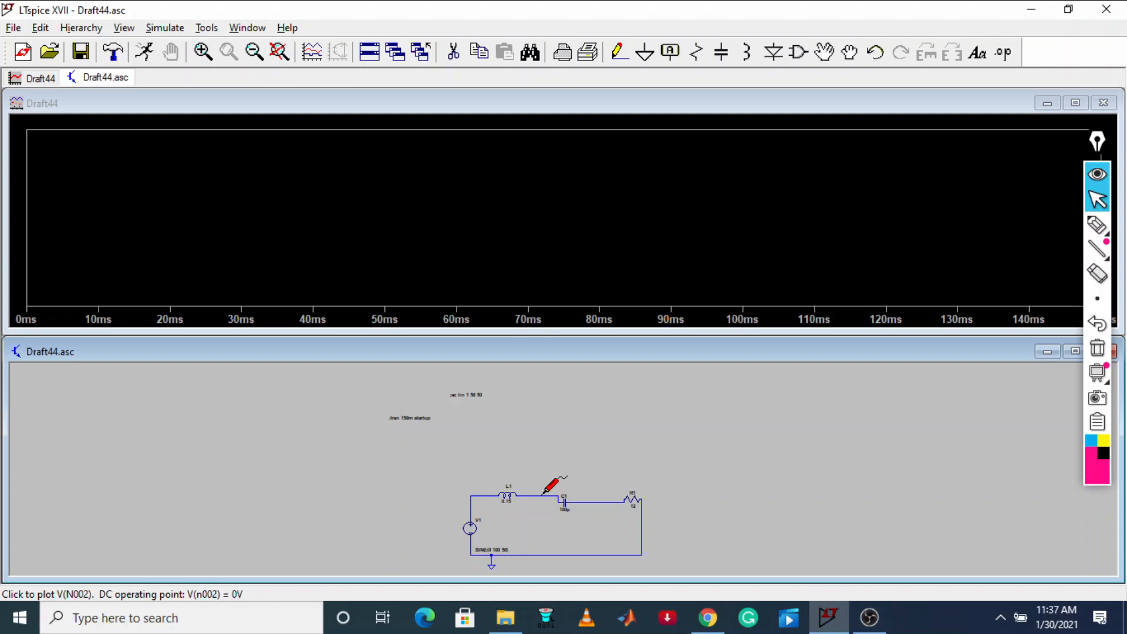
drag(541, 495, 598, 499)
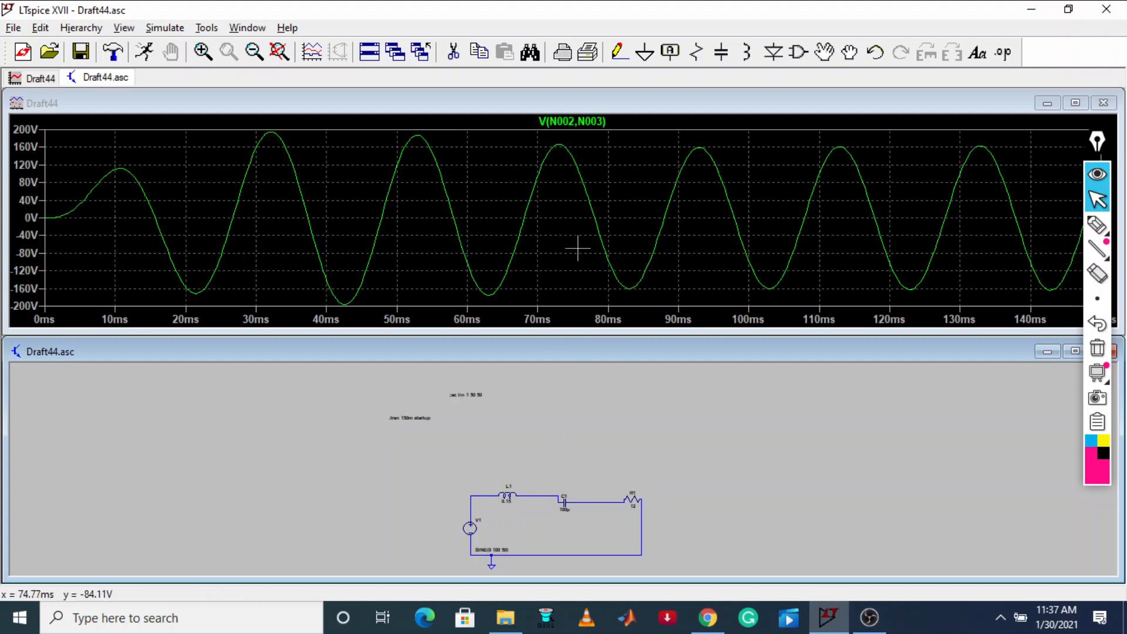
click(707, 617)
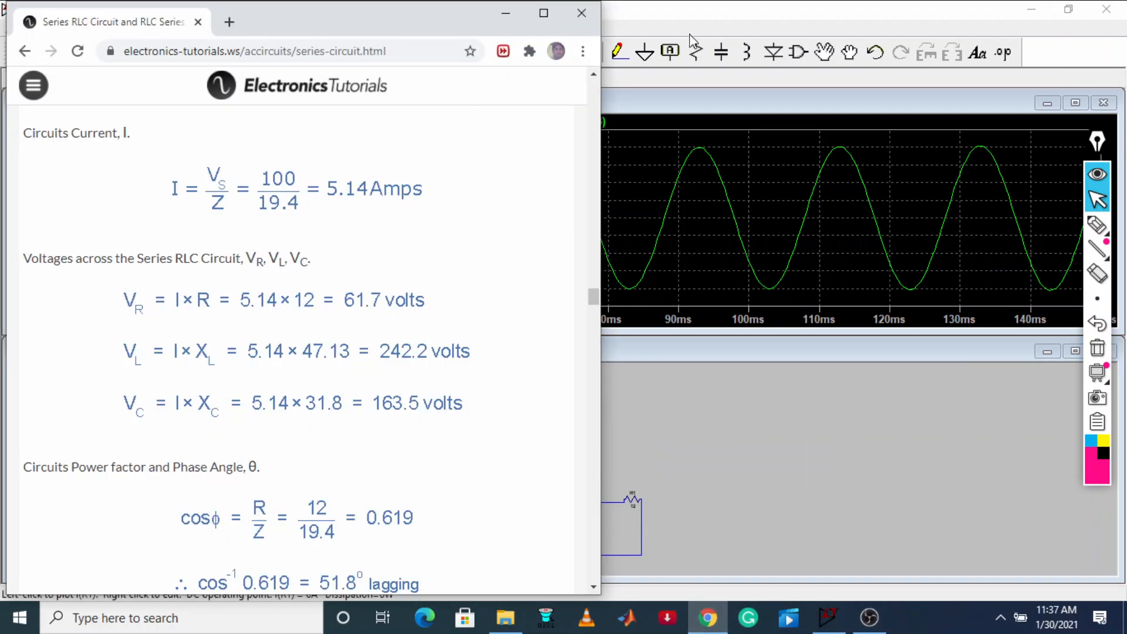
click(504, 13)
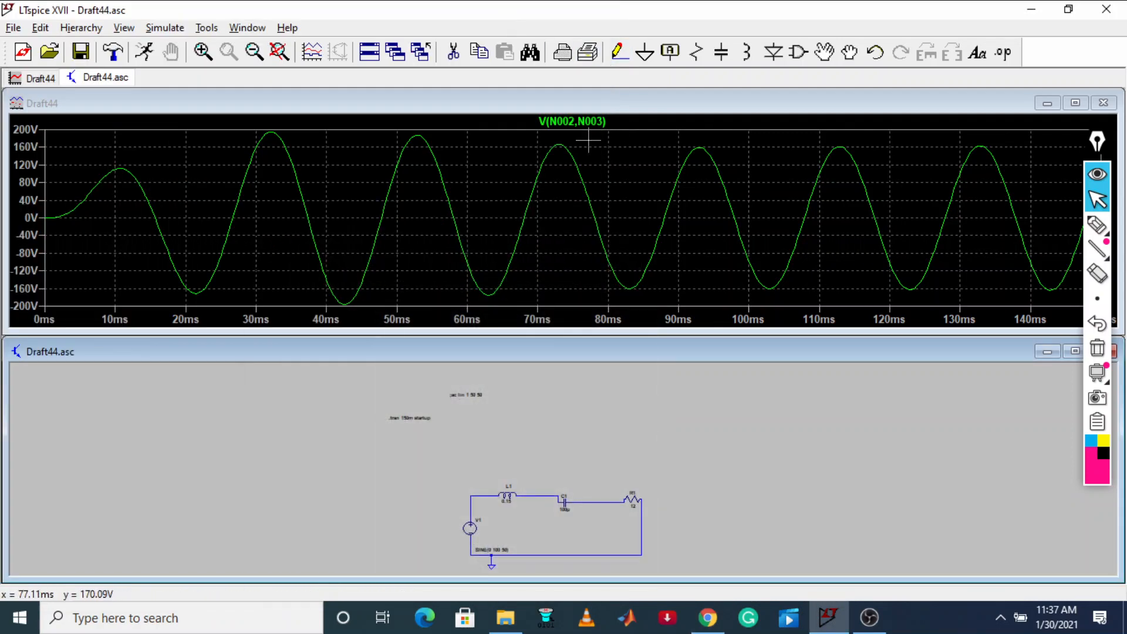
Attach two cursors to the V(N002,N003) trace, placing one at the trough near 103 ms and the other at the peak near 93 ms
click(599, 122)
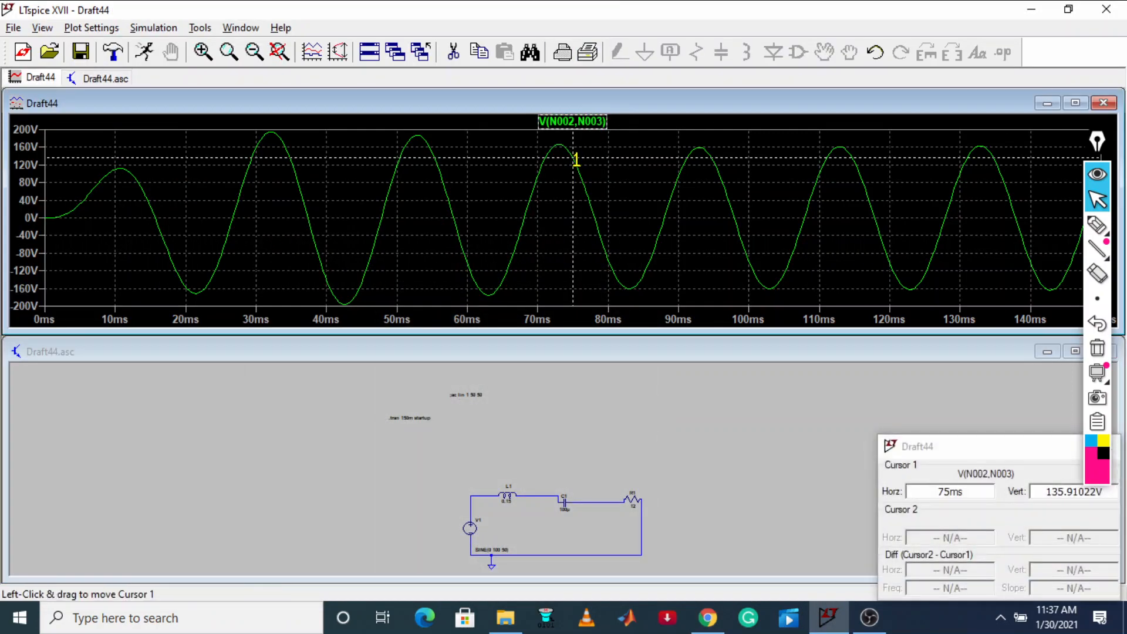
mouse_move(572, 157)
mouse_down()
mouse_move(811, 189)
mouse_move(786, 283)
mouse_move(769, 288)
mouse_up()
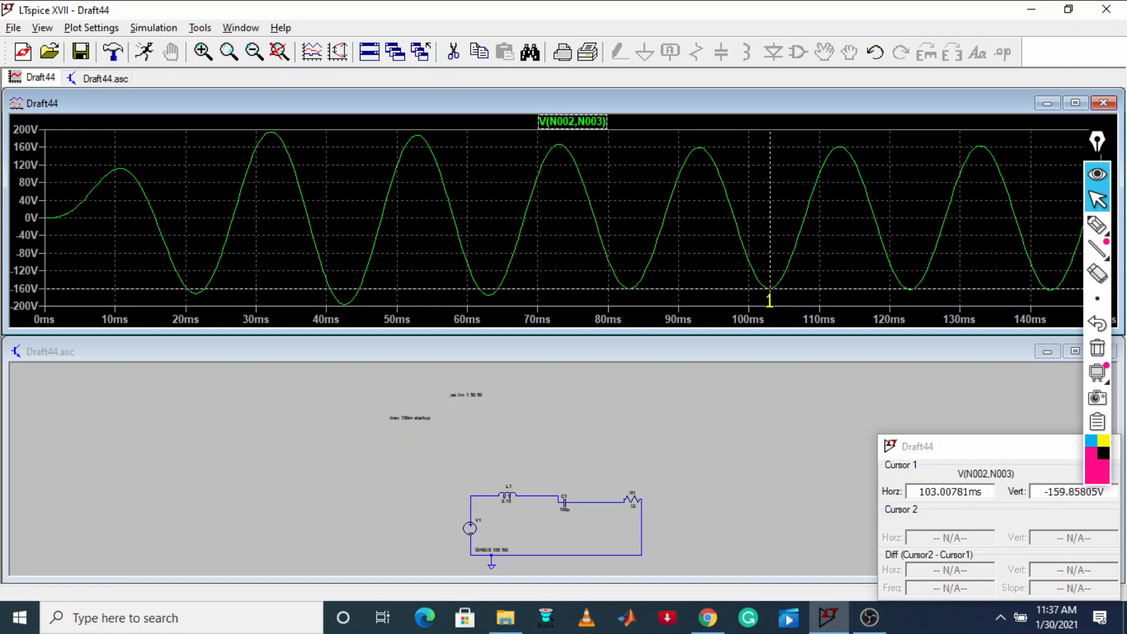
click(581, 121)
mouse_move(573, 157)
mouse_down()
mouse_move(709, 155)
mouse_move(696, 147)
mouse_up()
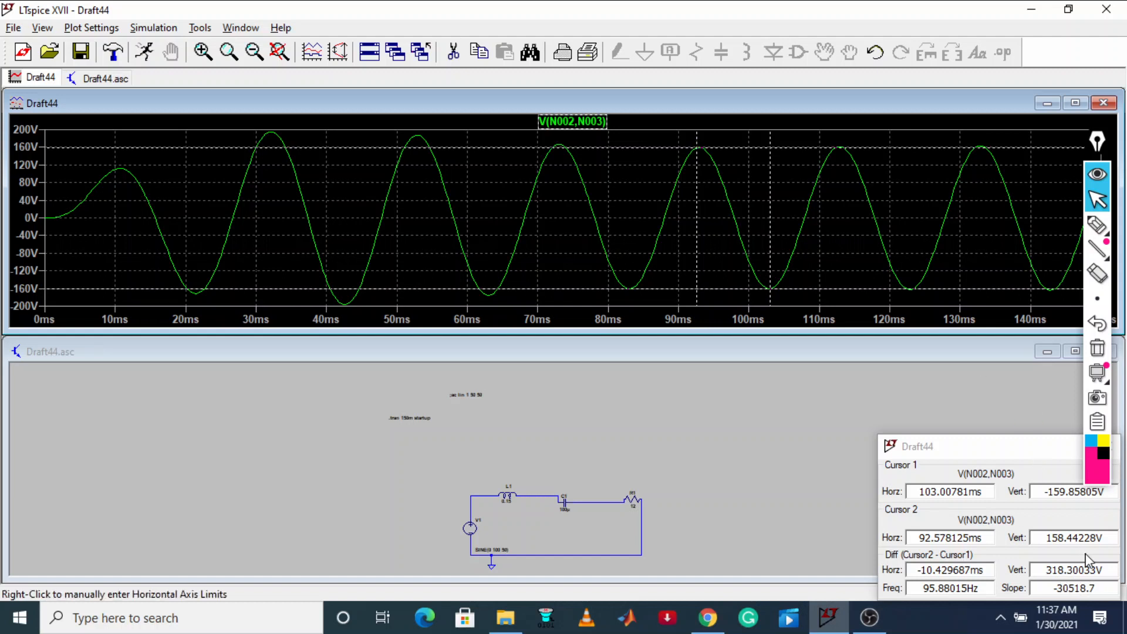
Circle the three vertical cursor readings and the trough with the pen, and mark the trough and peak levels on the voltage axis
click(1097, 224)
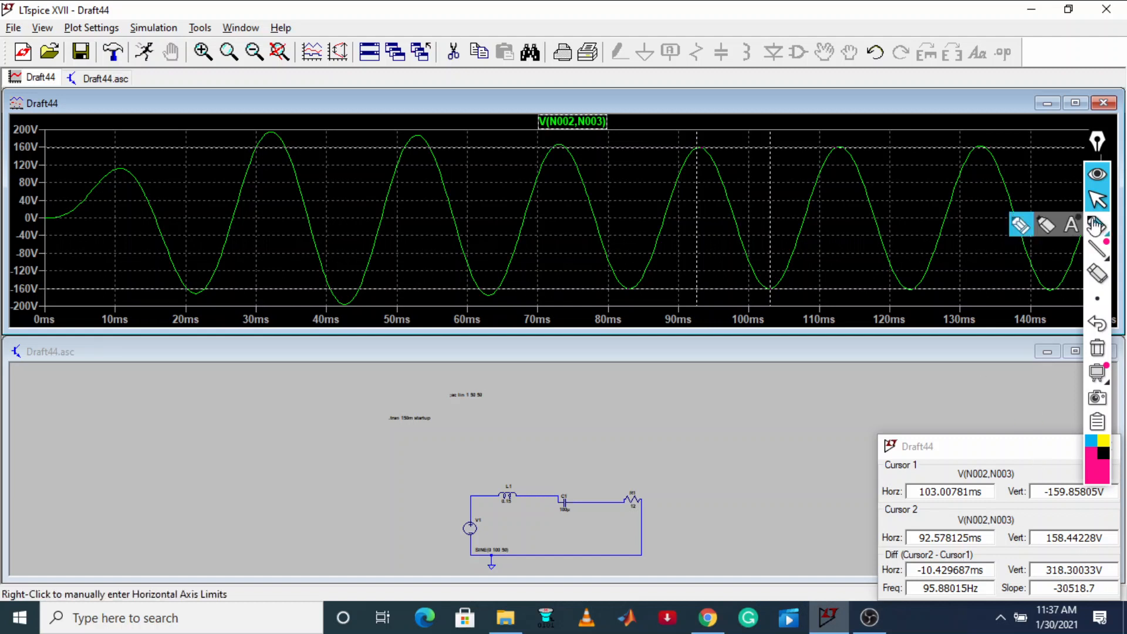
click(1022, 228)
mouse_move(1072, 568)
mouse_down()
mouse_move(1051, 574)
mouse_move(1097, 581)
mouse_move(1081, 558)
mouse_up()
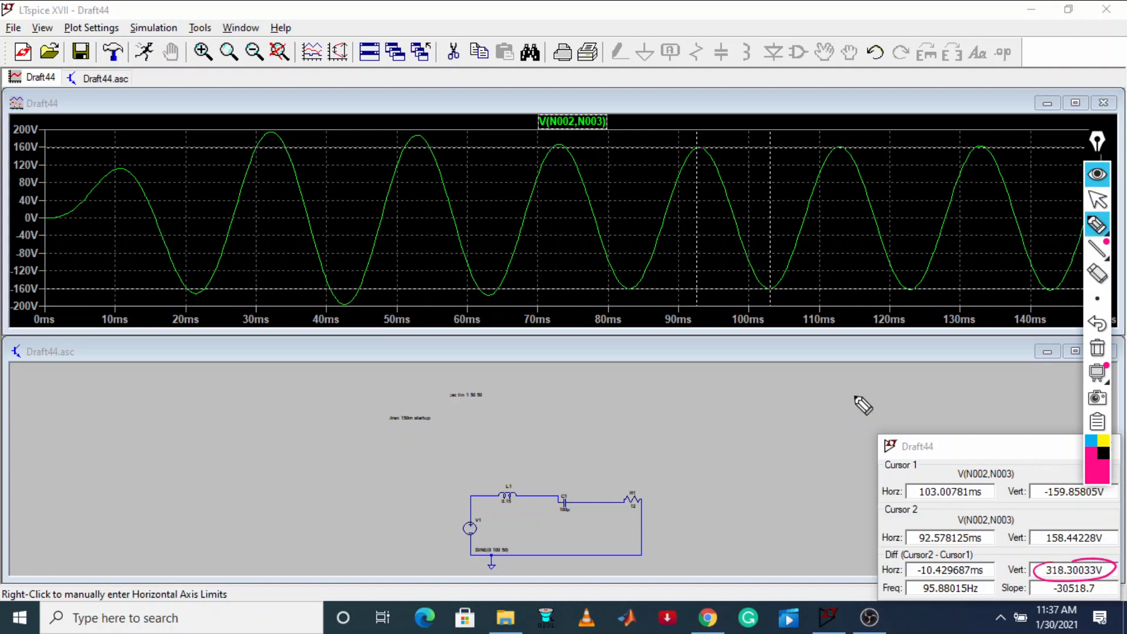
mouse_move(785, 301)
mouse_down()
mouse_move(769, 290)
mouse_move(779, 286)
mouse_up()
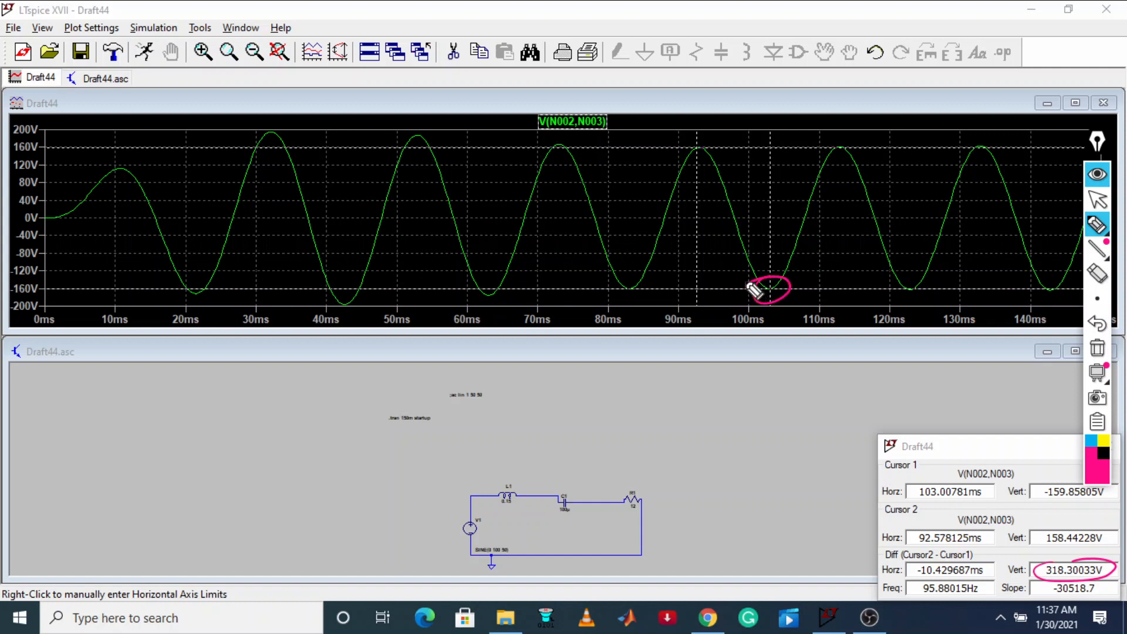
mouse_move(1051, 488)
mouse_down()
mouse_move(1118, 498)
mouse_move(1039, 478)
mouse_up()
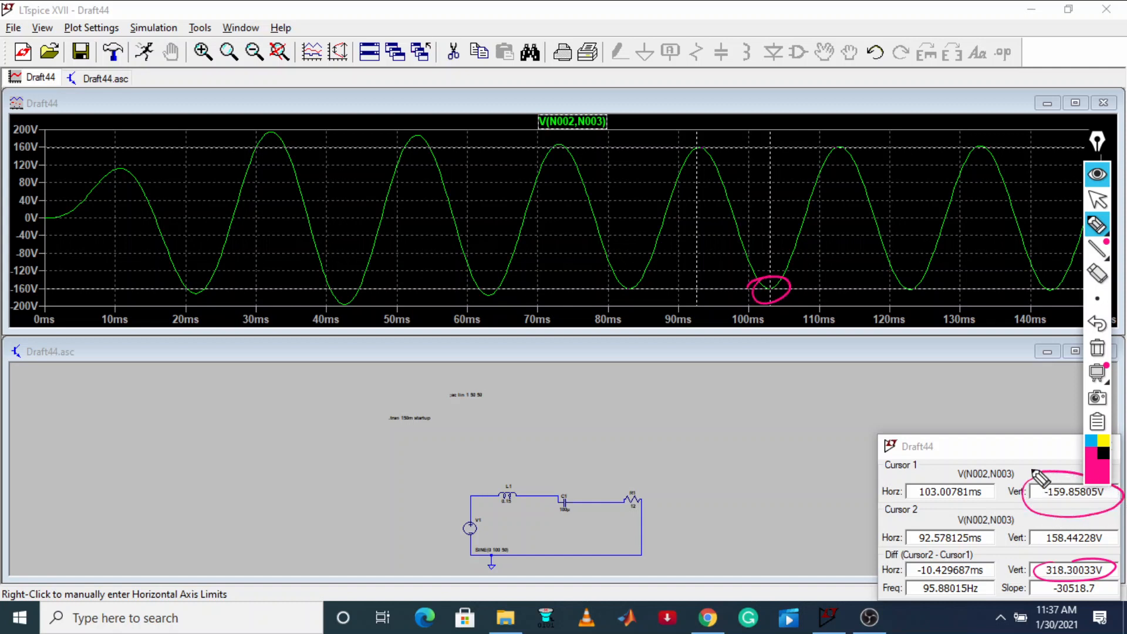
drag(37, 291, 50, 289)
drag(1059, 530, 1125, 532)
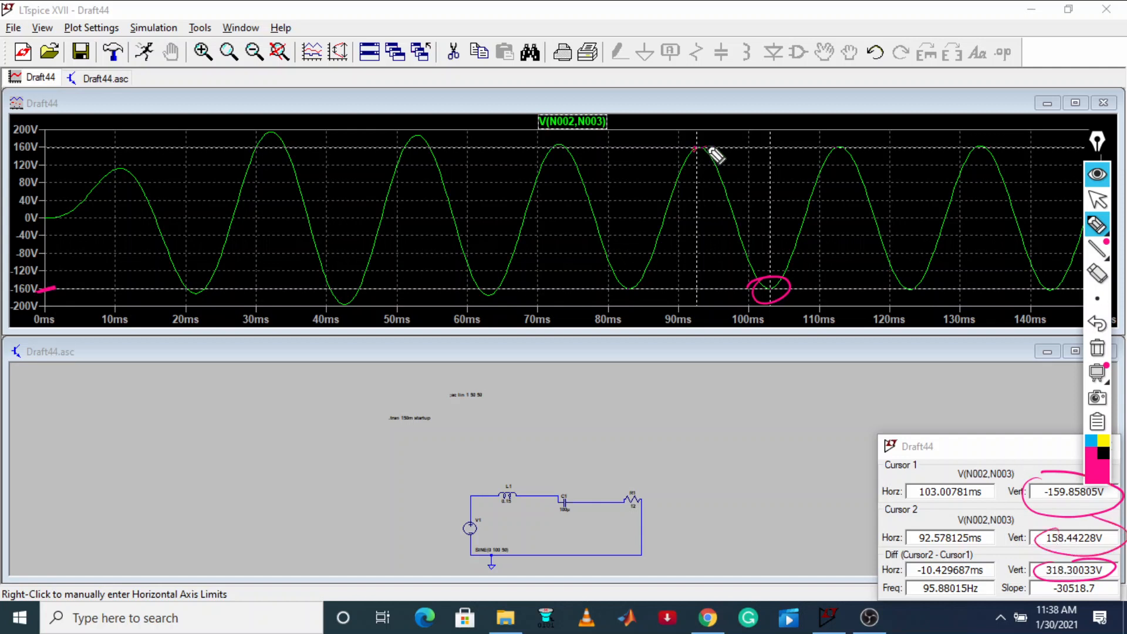
drag(704, 147, 7, 157)
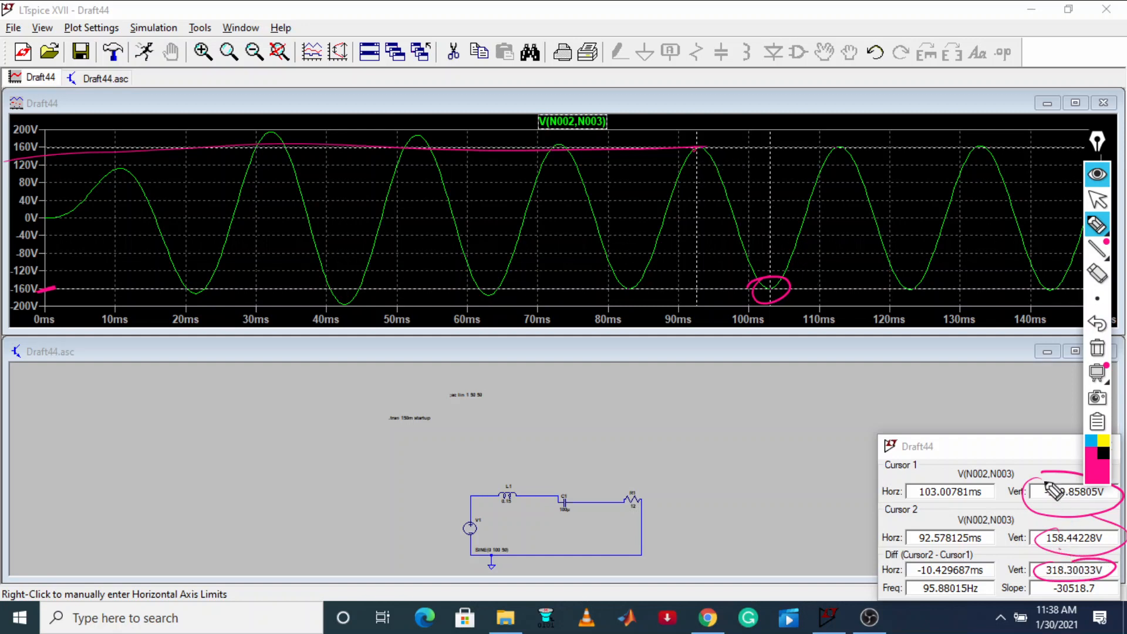
Handwrite the division of the 318 V peak-to-peak capacitor voltage by 2, with the result 159, beside the schematic
mouse_move(74, 434)
mouse_down()
mouse_move(91, 432)
mouse_move(94, 453)
mouse_up()
click(130, 392)
mouse_move(116, 415)
mouse_down()
mouse_move(109, 435)
mouse_move(140, 388)
mouse_up()
drag(81, 486, 149, 428)
drag(120, 470, 186, 446)
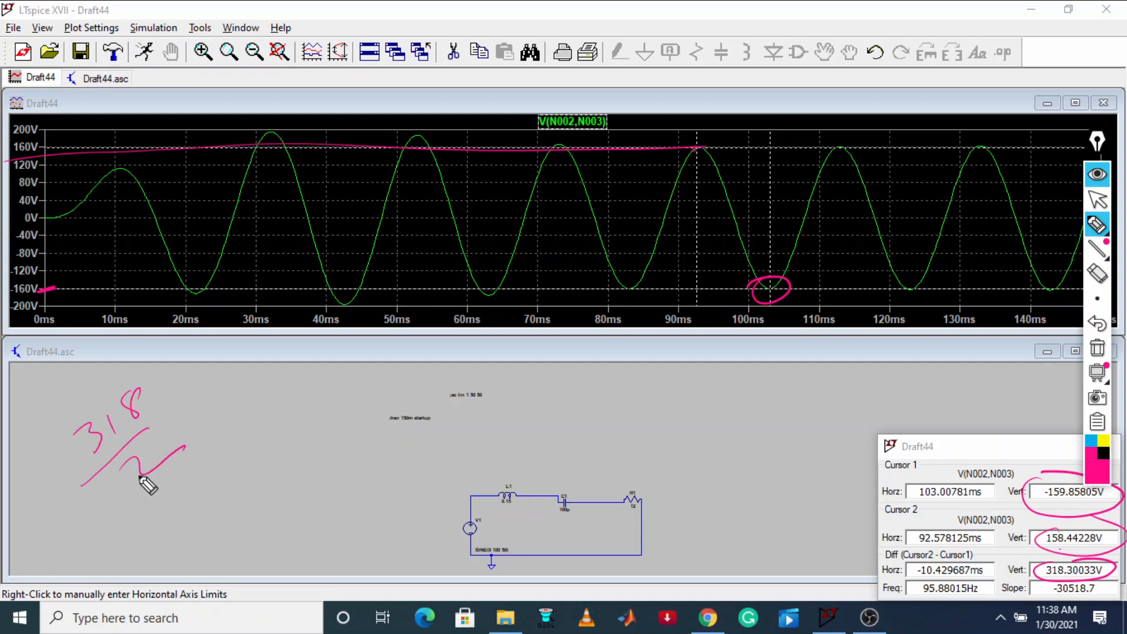
drag(212, 480, 221, 510)
drag(243, 468, 230, 492)
mouse_move(269, 439)
mouse_down()
mouse_move(284, 452)
mouse_move(241, 551)
mouse_up()
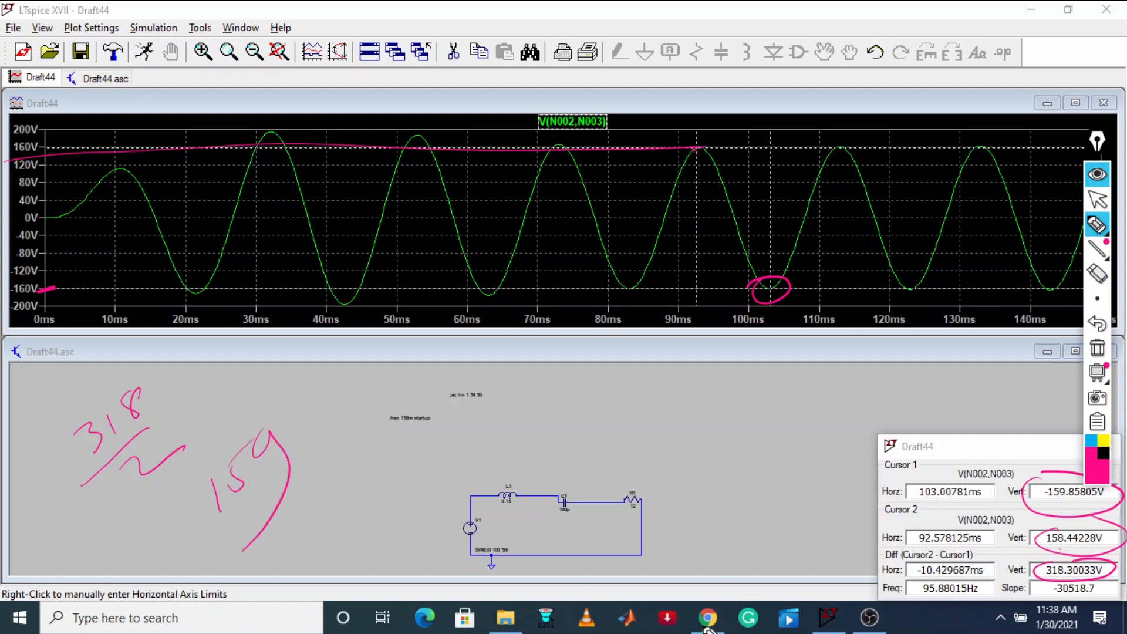
Check the tutorial page's calculated capacitor voltage again and clear all pen annotations from the screen
click(1096, 200)
click(707, 617)
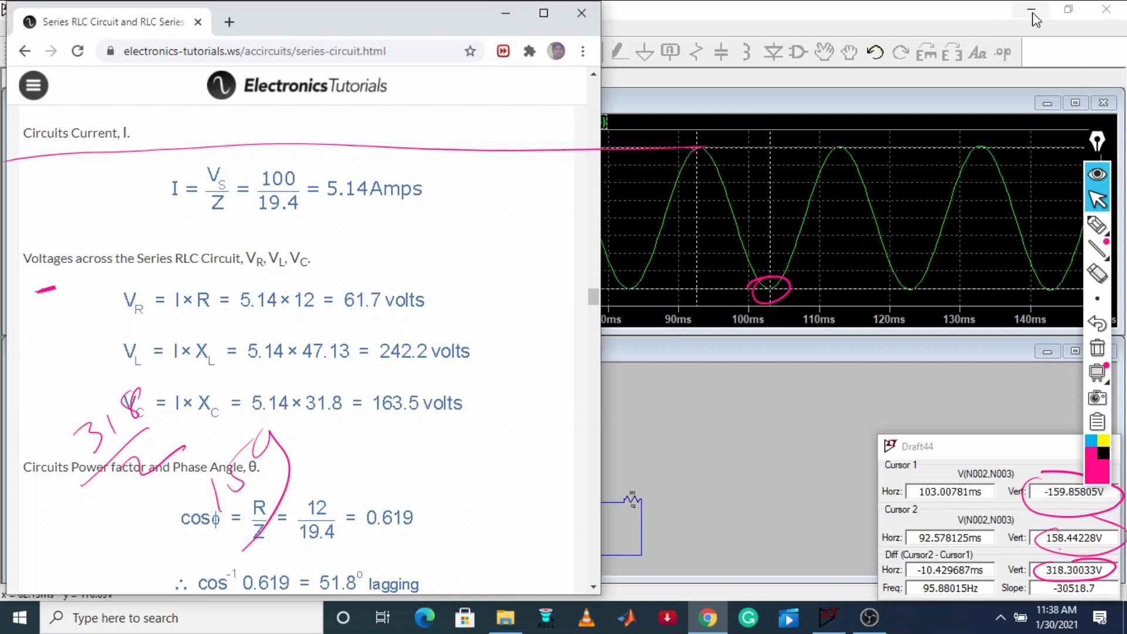
click(958, 25)
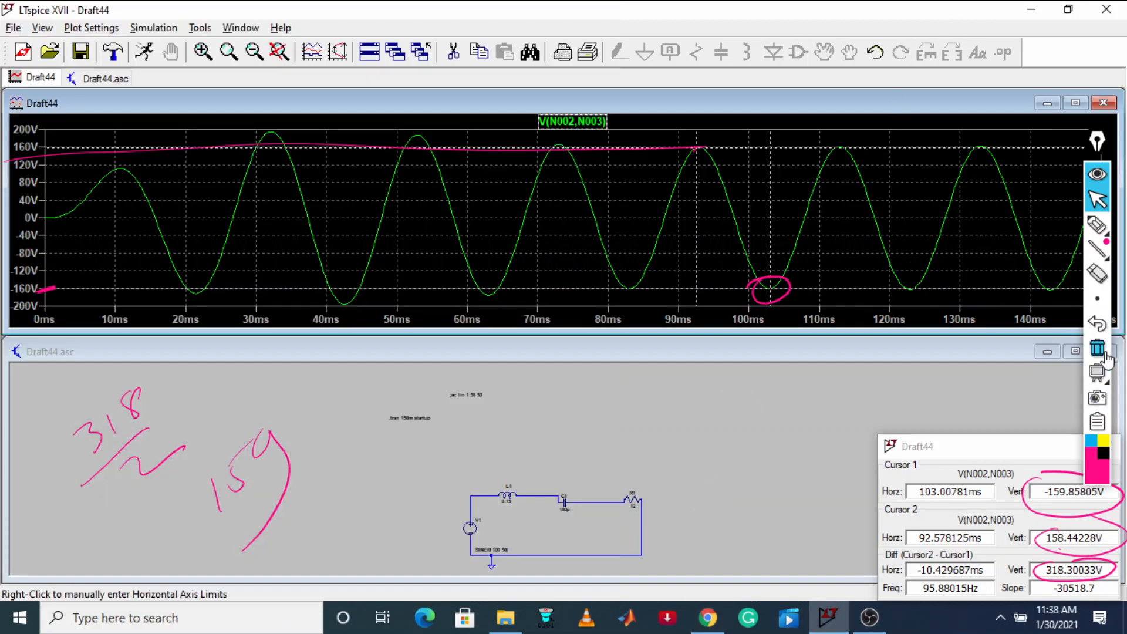
click(1105, 356)
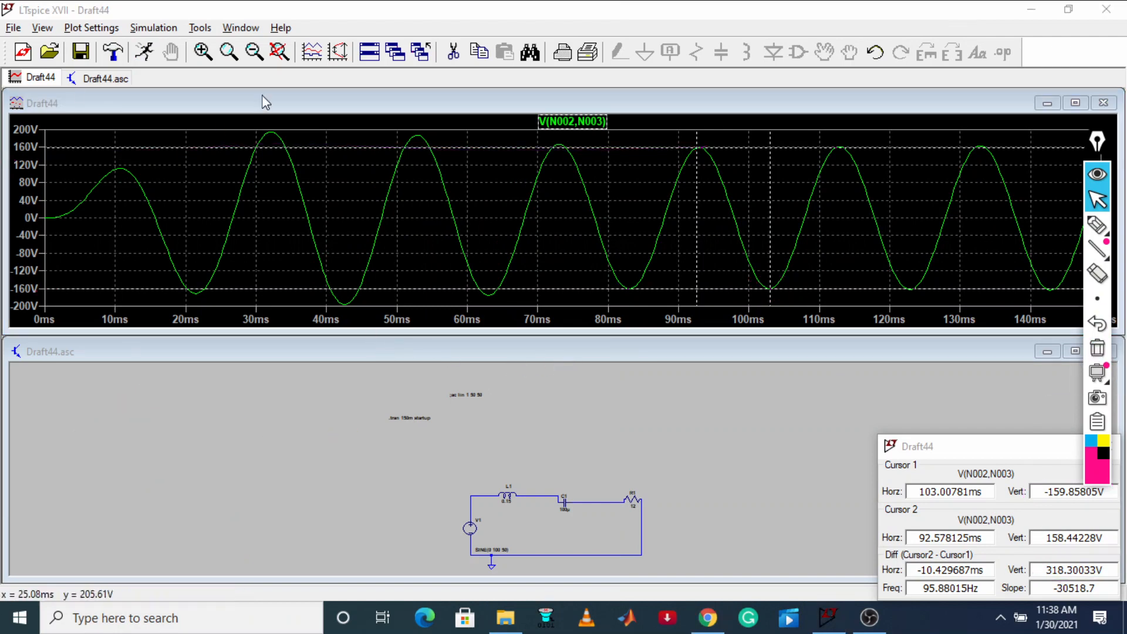
Close the capacitor voltage plot, rerun the simulation, and plot the source node voltage V(n001) with the inductor current I(L1)
right_click(43, 85)
click(82, 114)
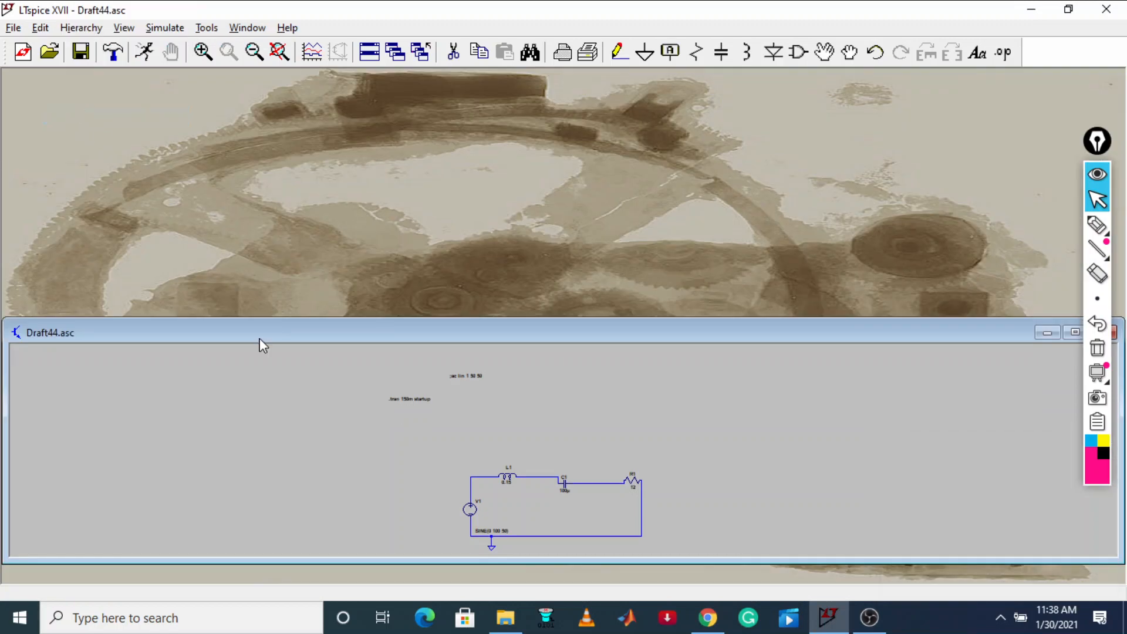
click(144, 52)
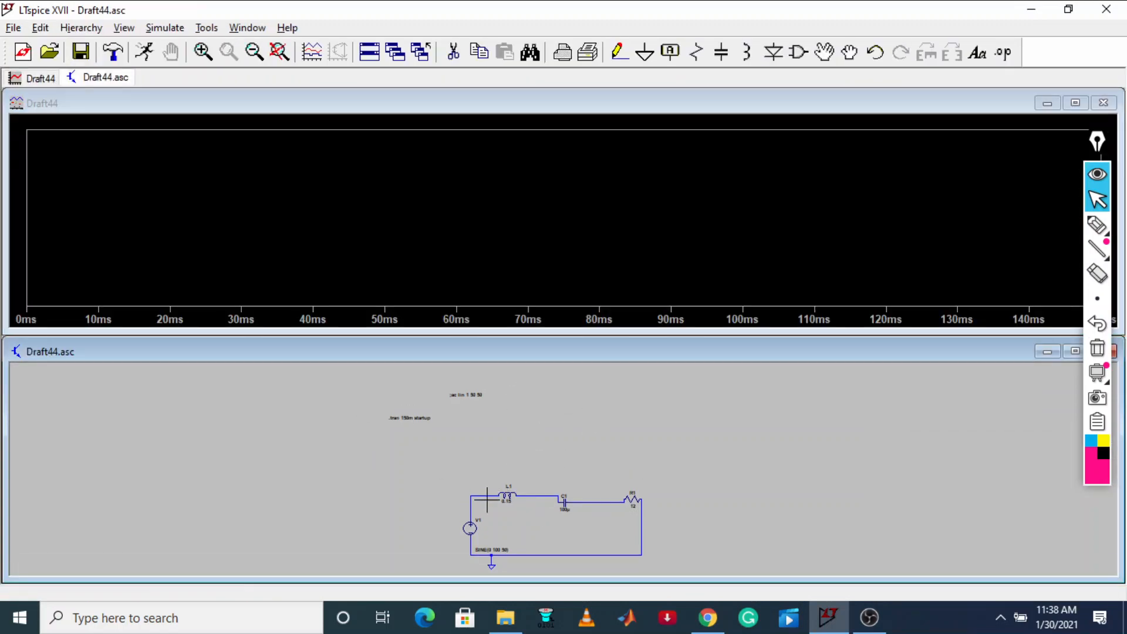
click(487, 494)
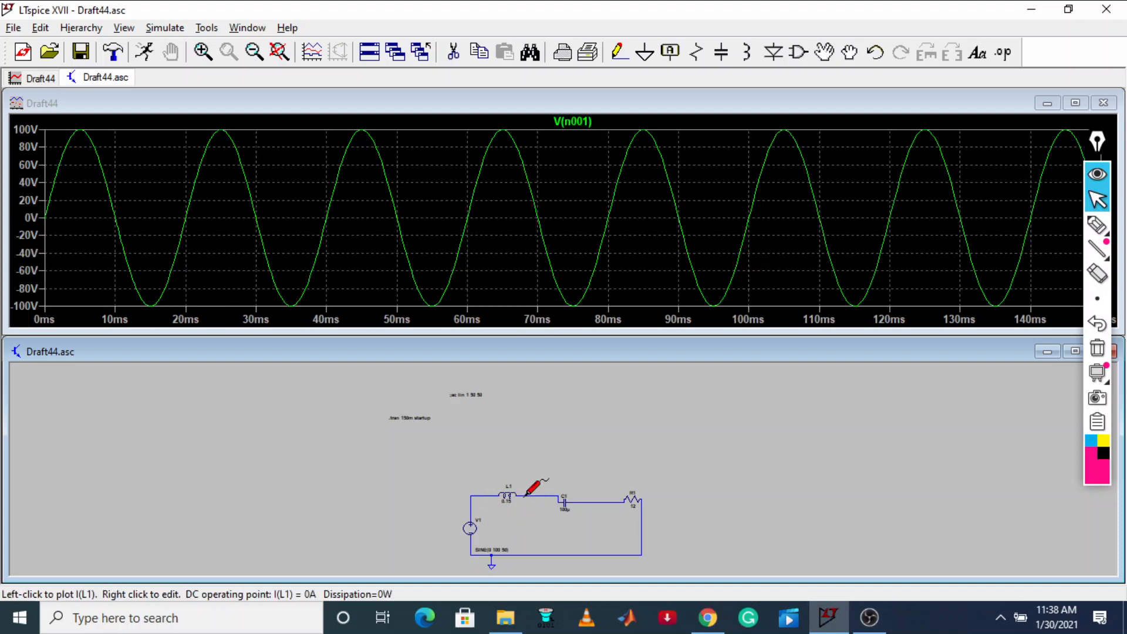
click(507, 499)
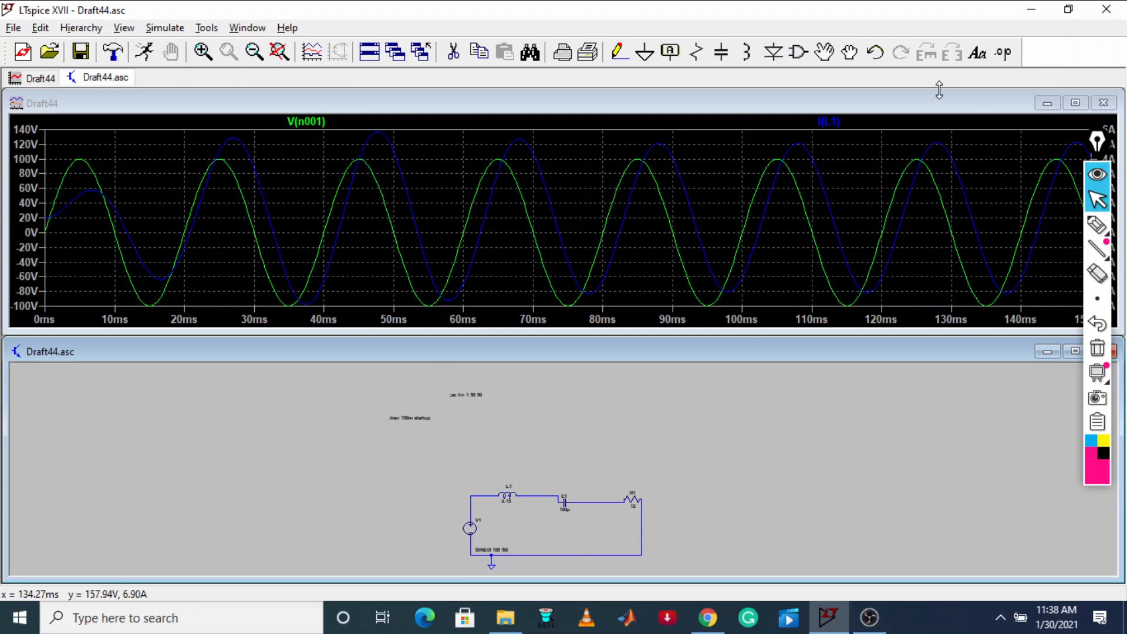
Maximize the waveform window showing V(n001) and I(L1)
drag(938, 104, 862, 87)
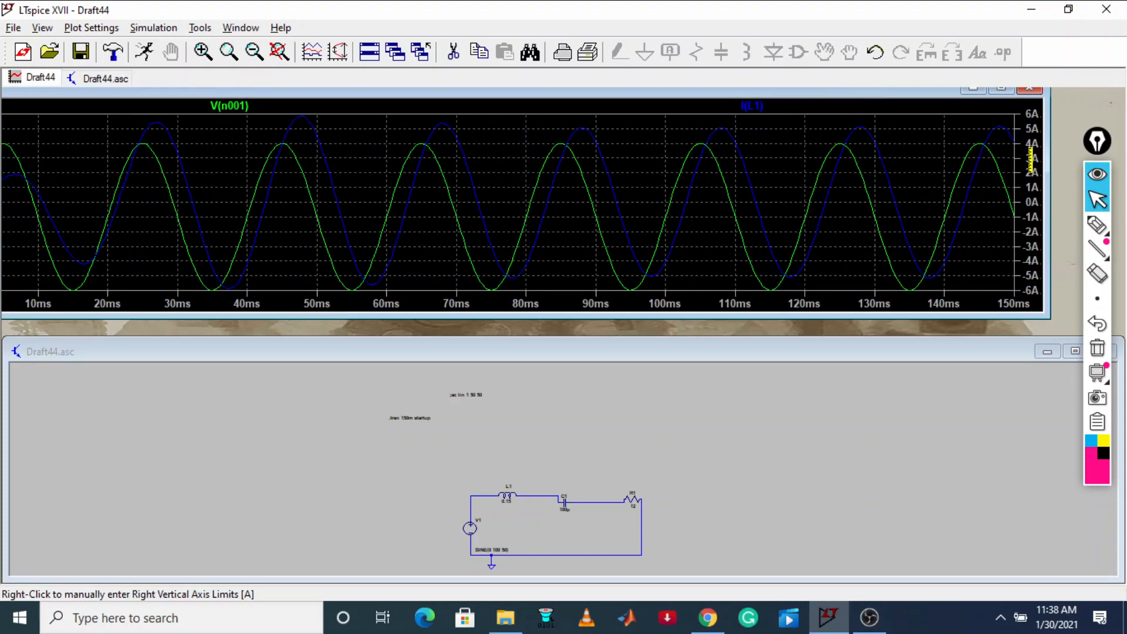
drag(595, 92, 647, 96)
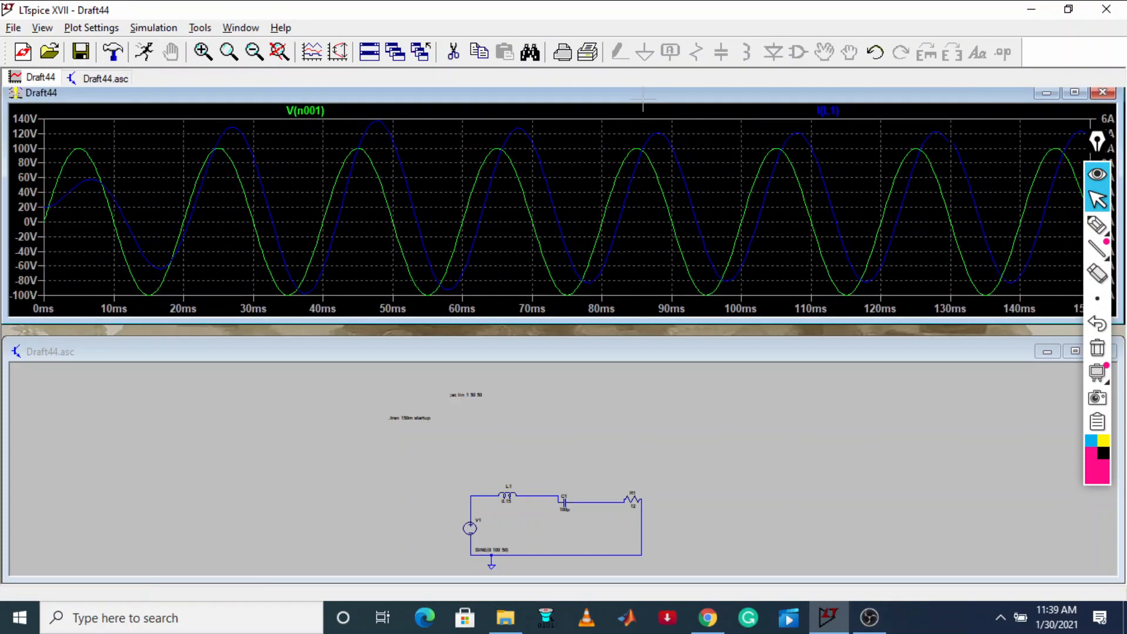
click(1070, 94)
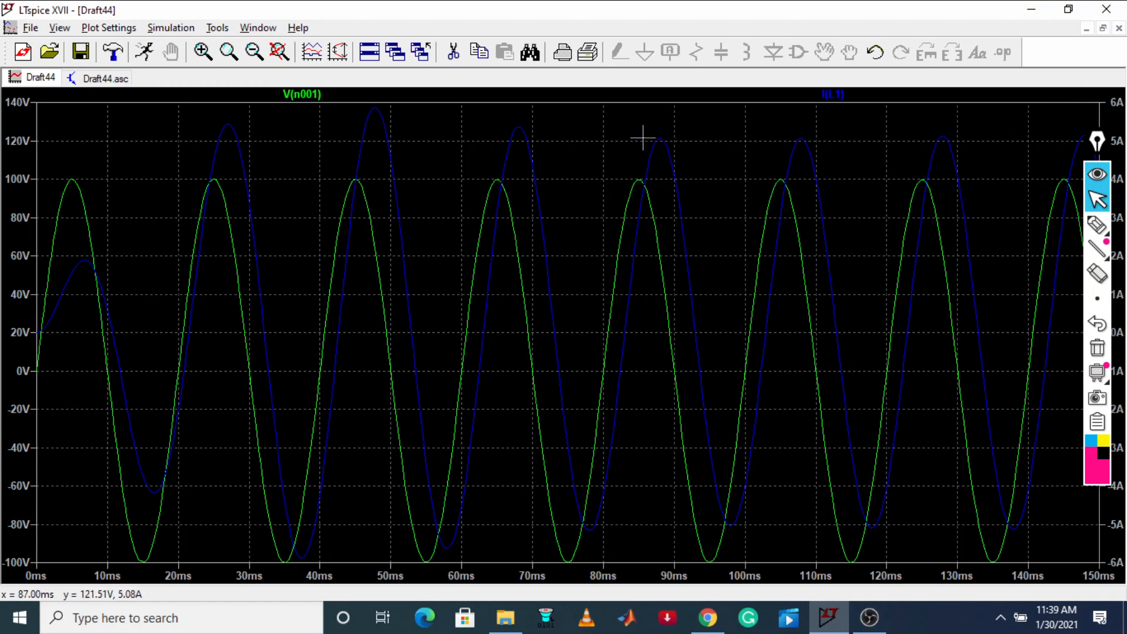
right_click(306, 93)
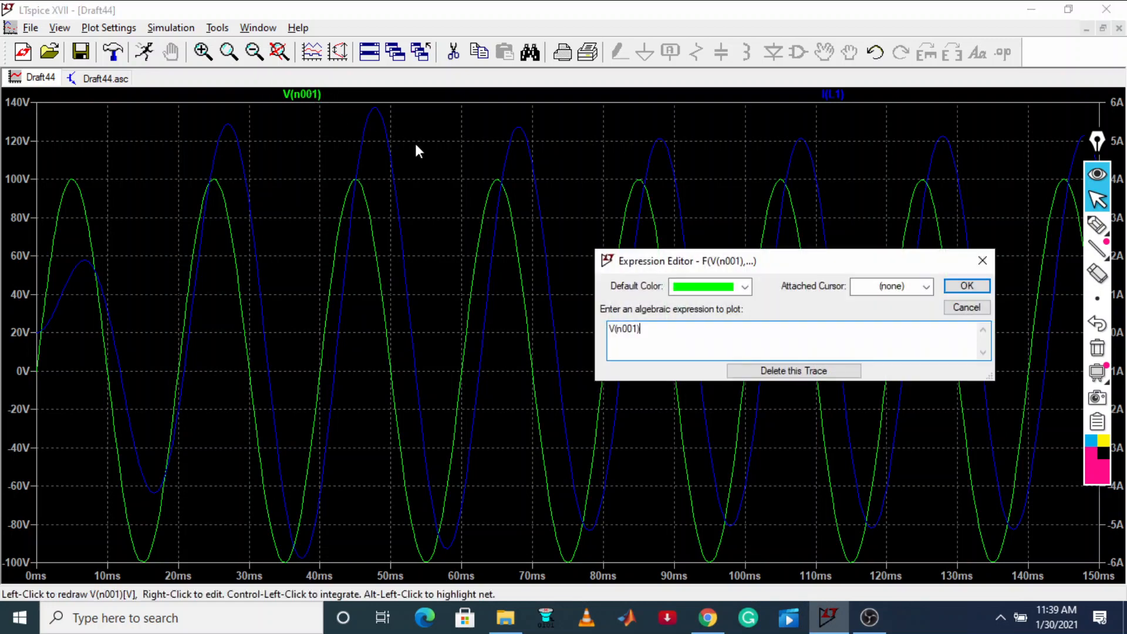
click(925, 286)
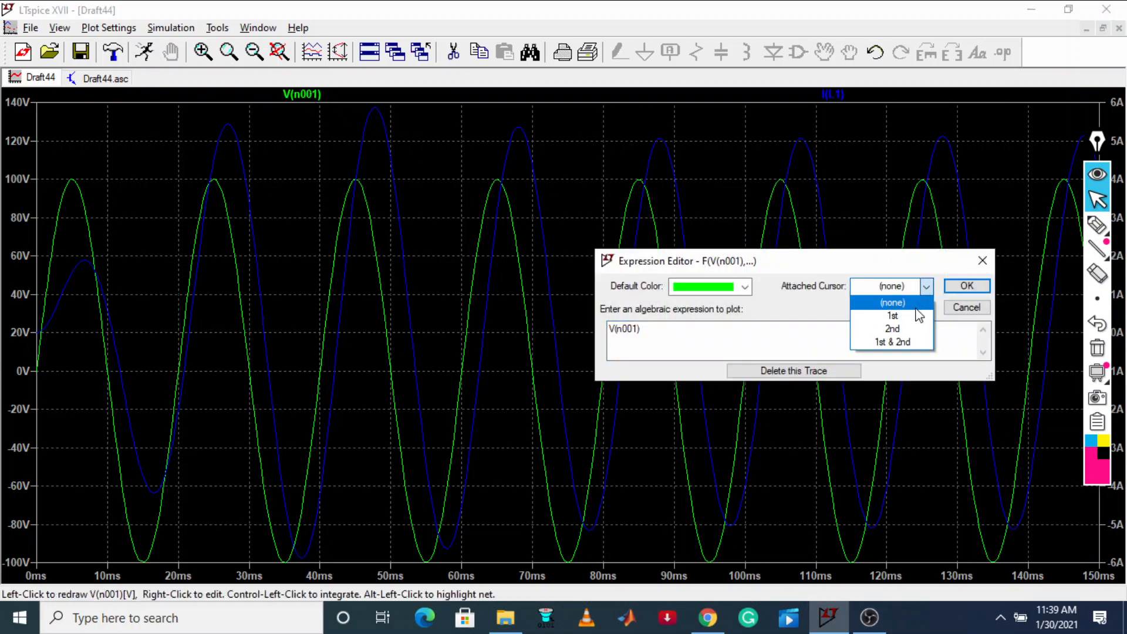
click(893, 316)
click(980, 286)
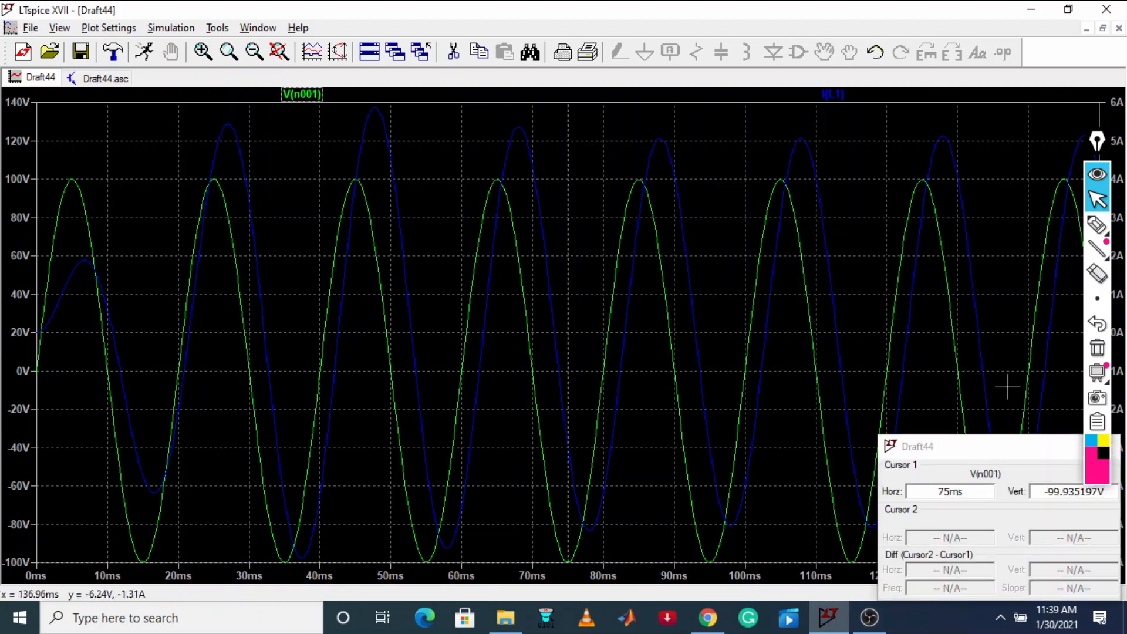
drag(970, 456, 640, 404)
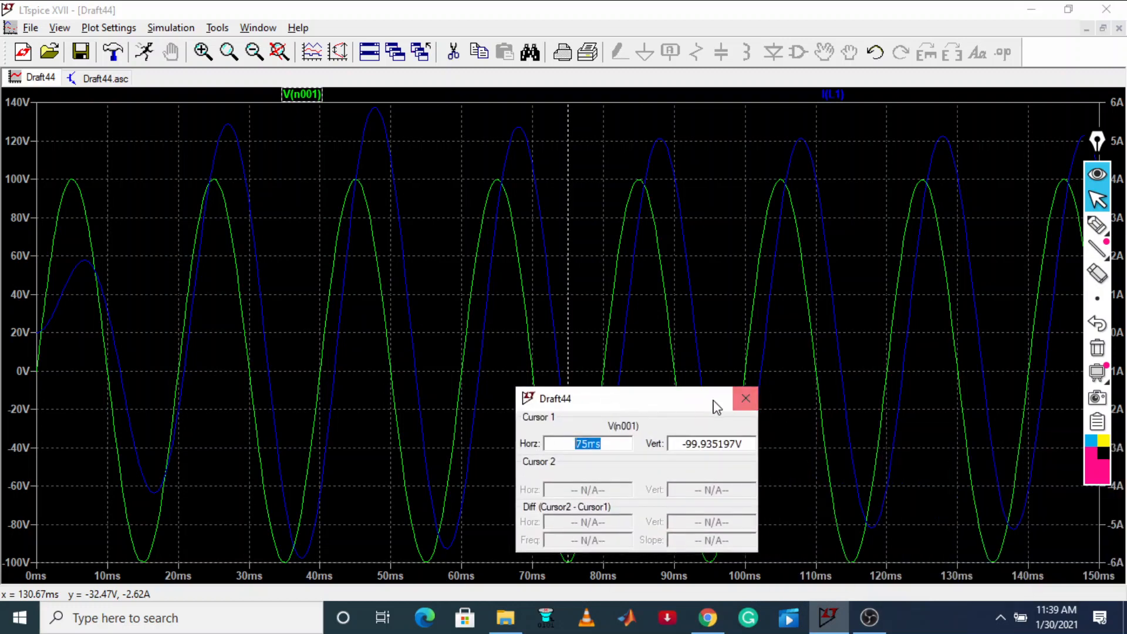
click(751, 399)
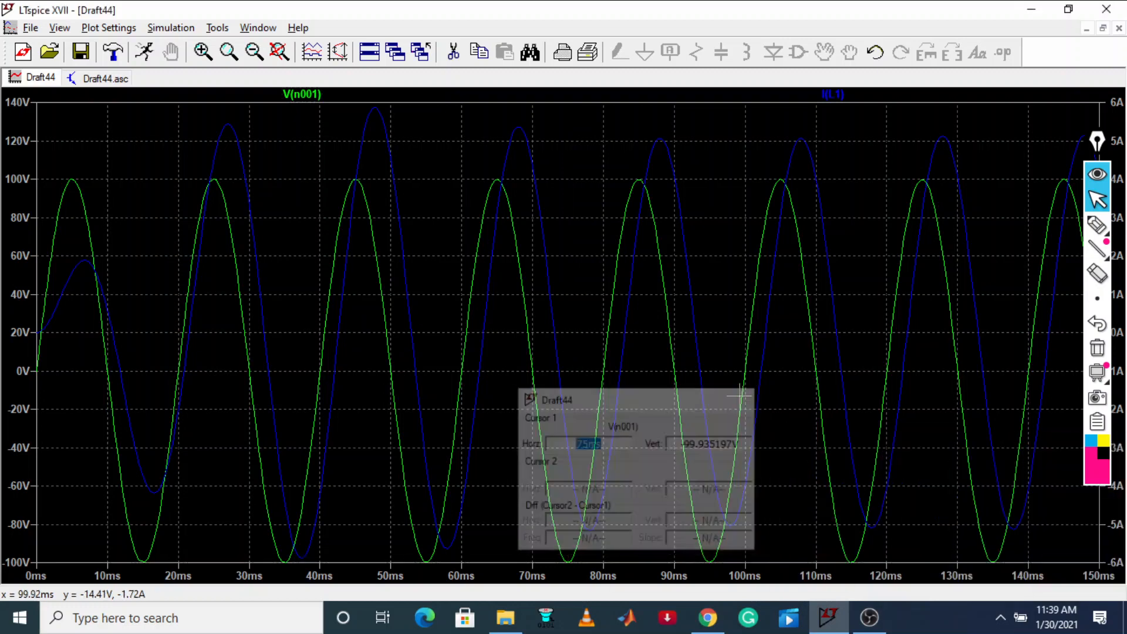
Attach the 1st cursor to the V(n001) trace and place it at the voltage peak near 85 ms
right_click(310, 94)
click(922, 286)
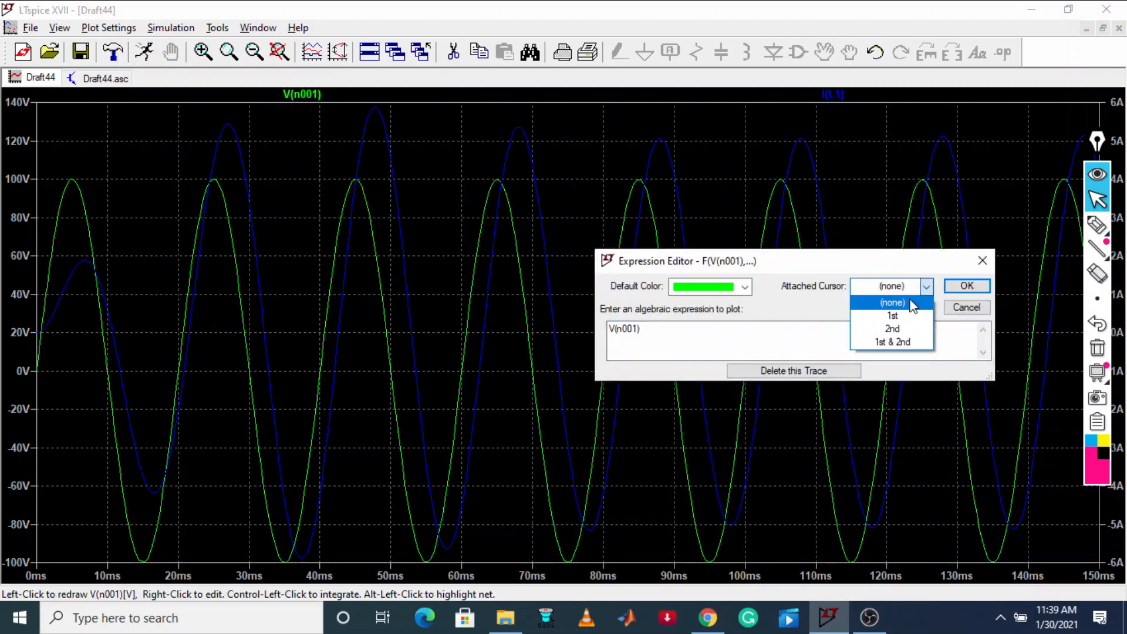
click(900, 319)
click(966, 286)
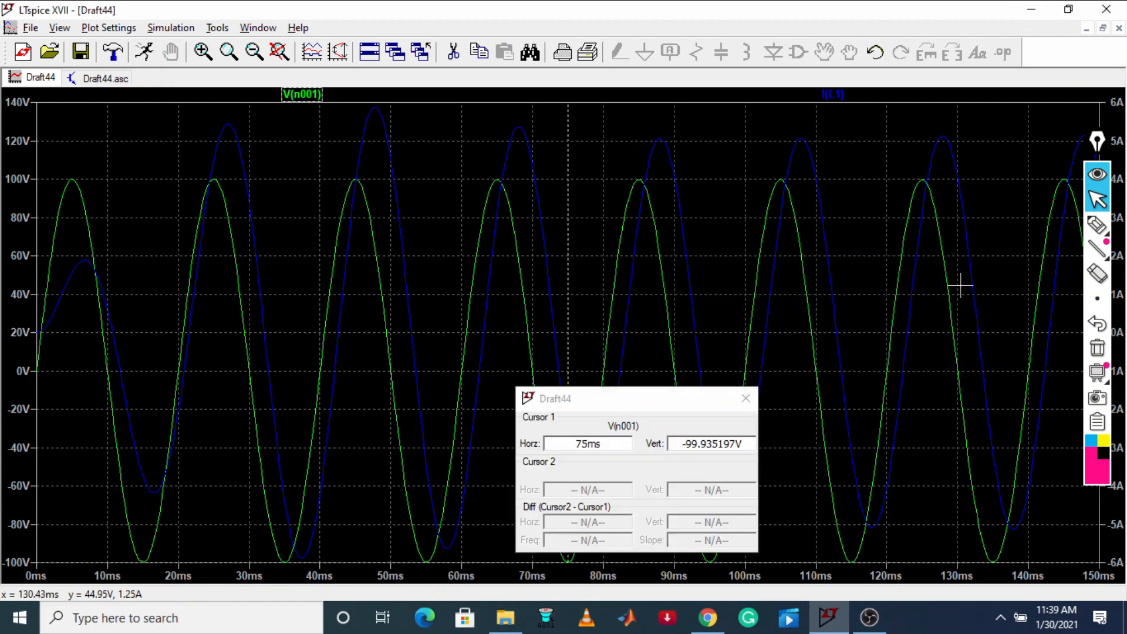
drag(642, 397, 930, 458)
drag(568, 561, 637, 315)
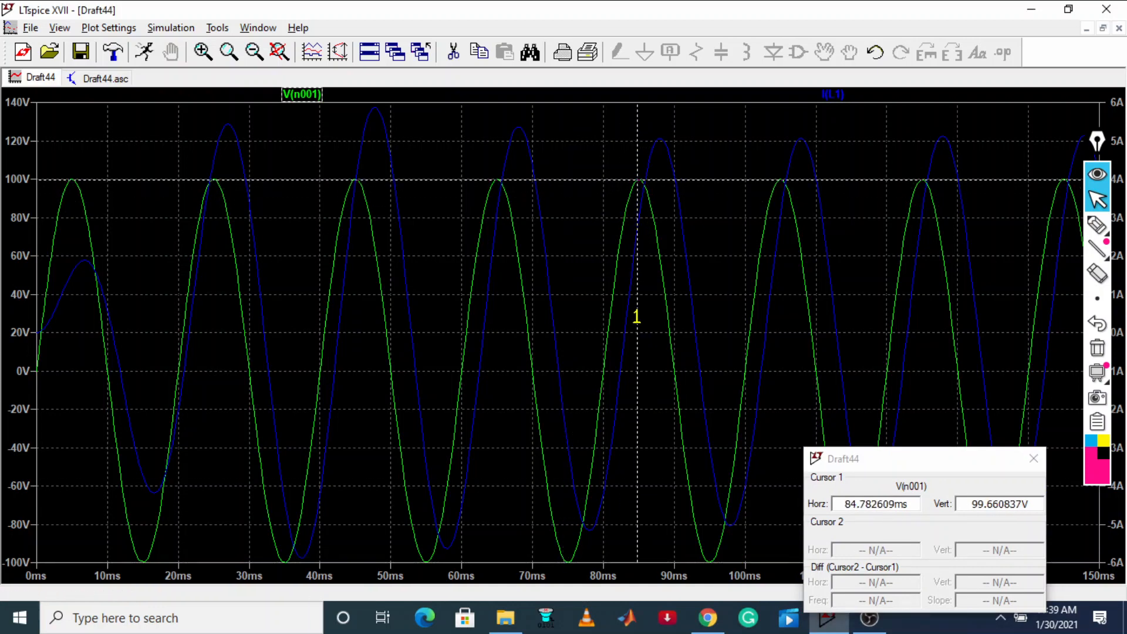
Attach the 2nd cursor to the I(L1) trace and place it at the current peak near 88 ms
right_click(841, 94)
click(926, 287)
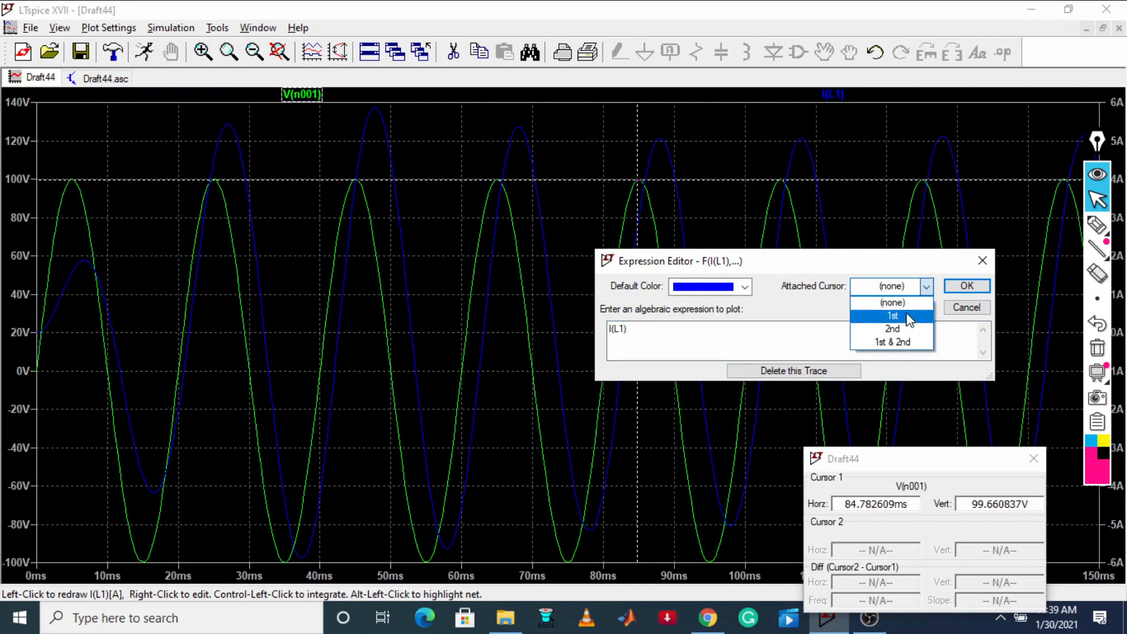
click(893, 326)
click(977, 286)
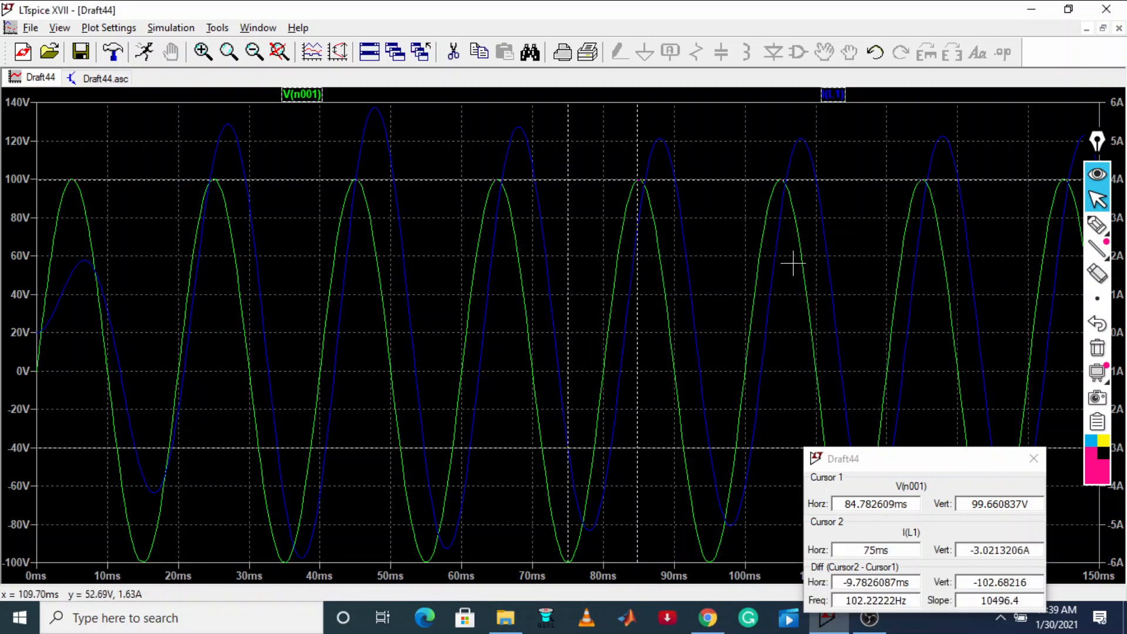
drag(568, 171, 658, 179)
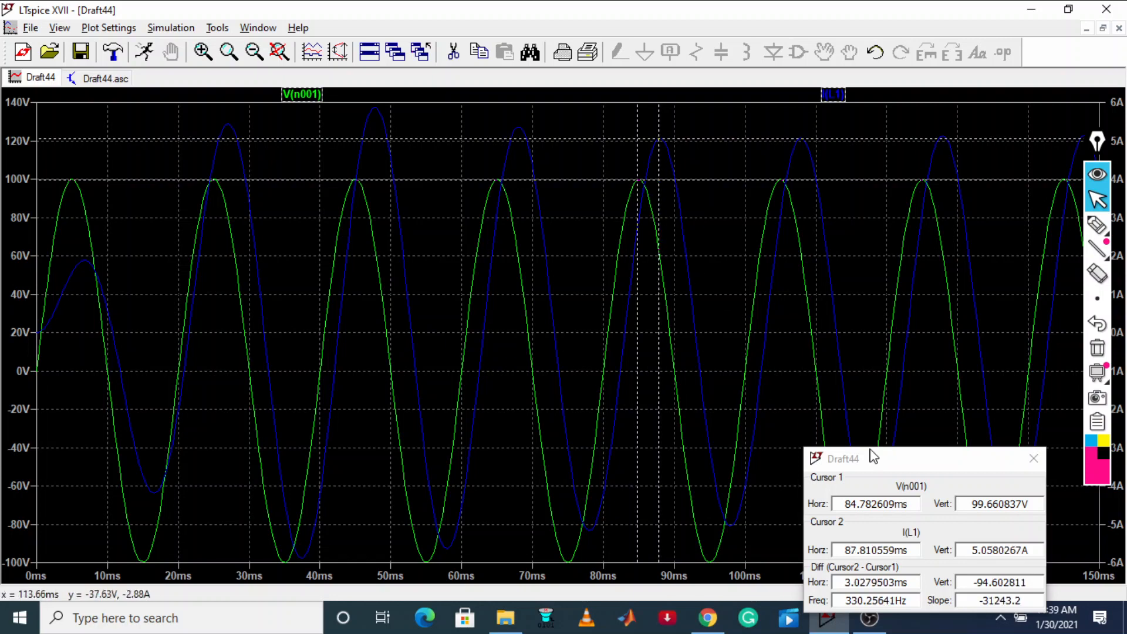
Draw a pen arrow along the time axis between the two cursor lines
click(1097, 223)
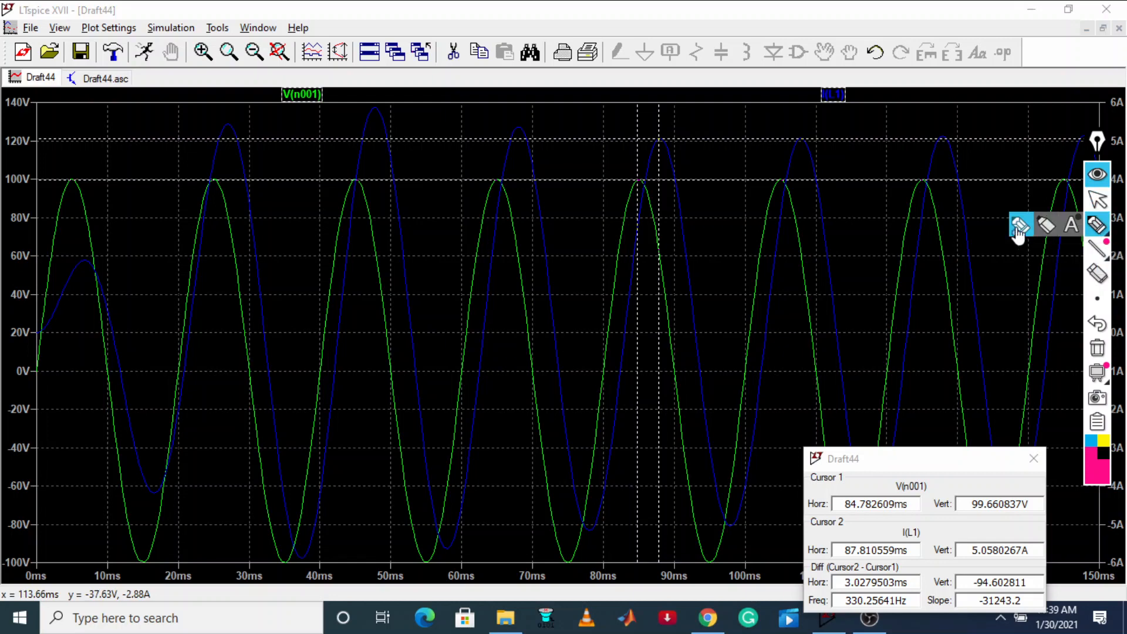
mouse_move(645, 572)
mouse_down()
mouse_move(661, 569)
mouse_move(629, 575)
mouse_up()
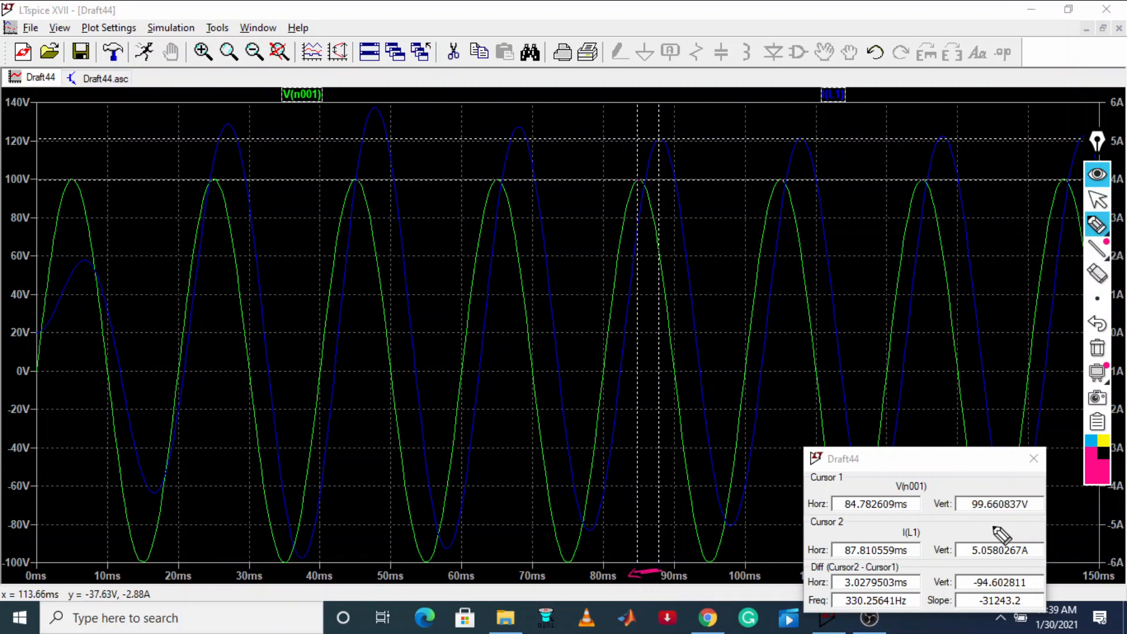
mouse_move(983, 496)
mouse_down()
mouse_move(1015, 524)
mouse_move(1005, 496)
mouse_up()
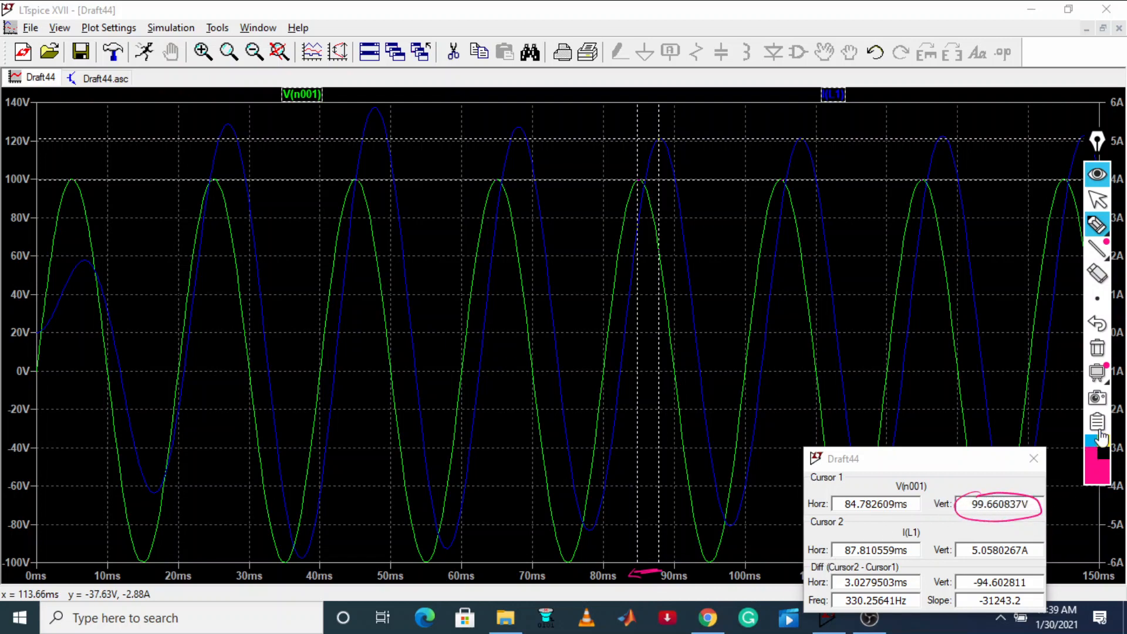
click(1097, 273)
click(988, 496)
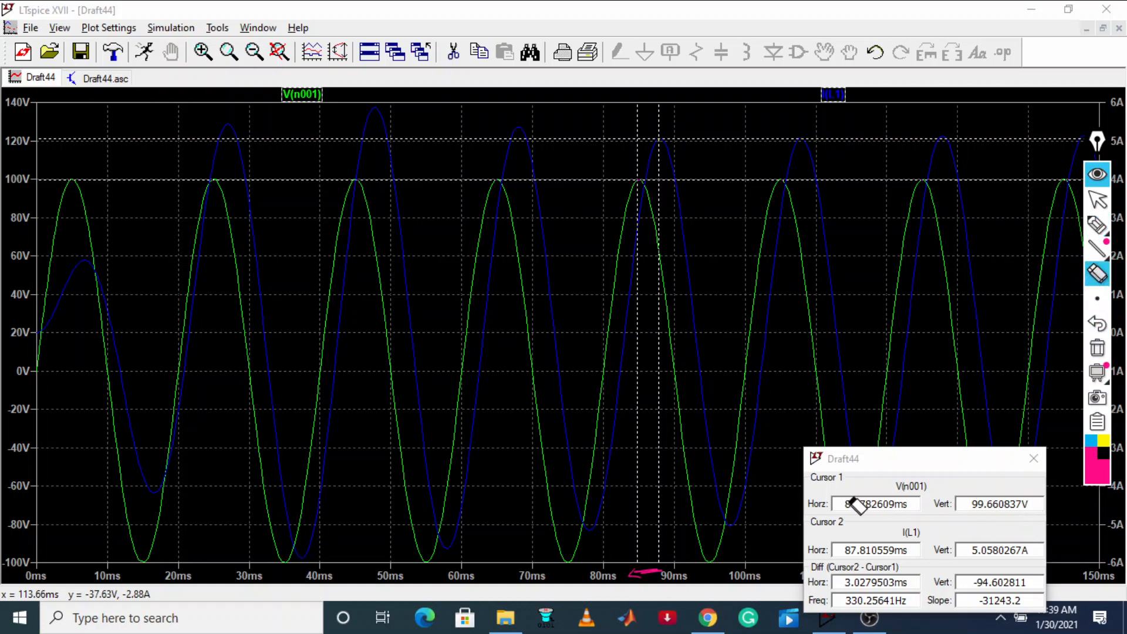
Circle the horizontal readings of both cursors and their horizontal difference with the pen
click(1097, 225)
click(1024, 225)
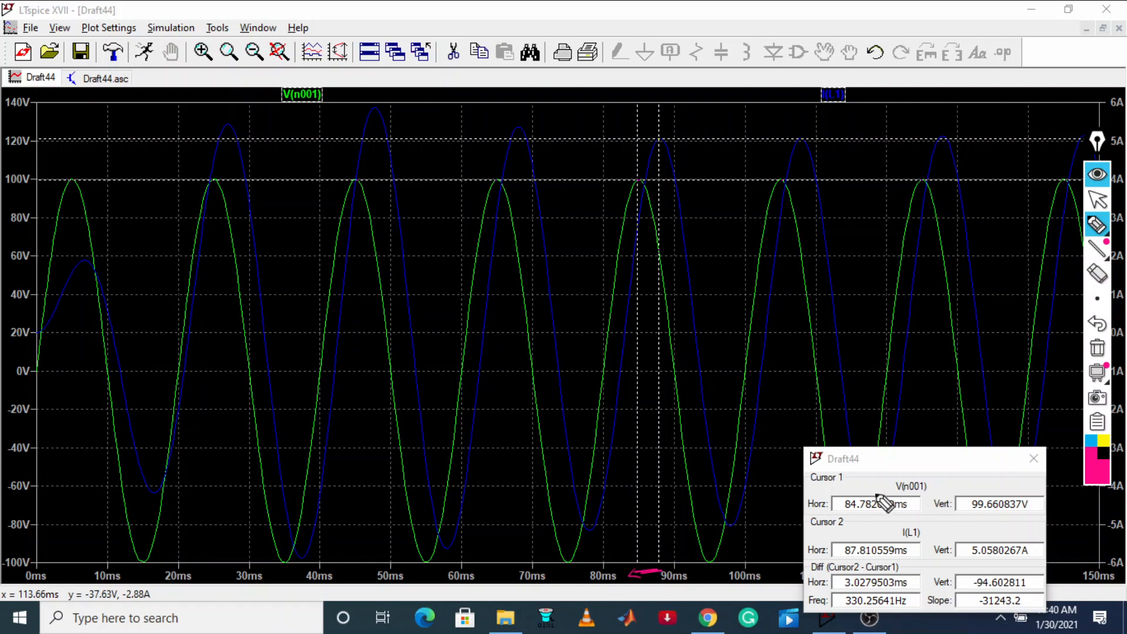
drag(863, 524, 836, 499)
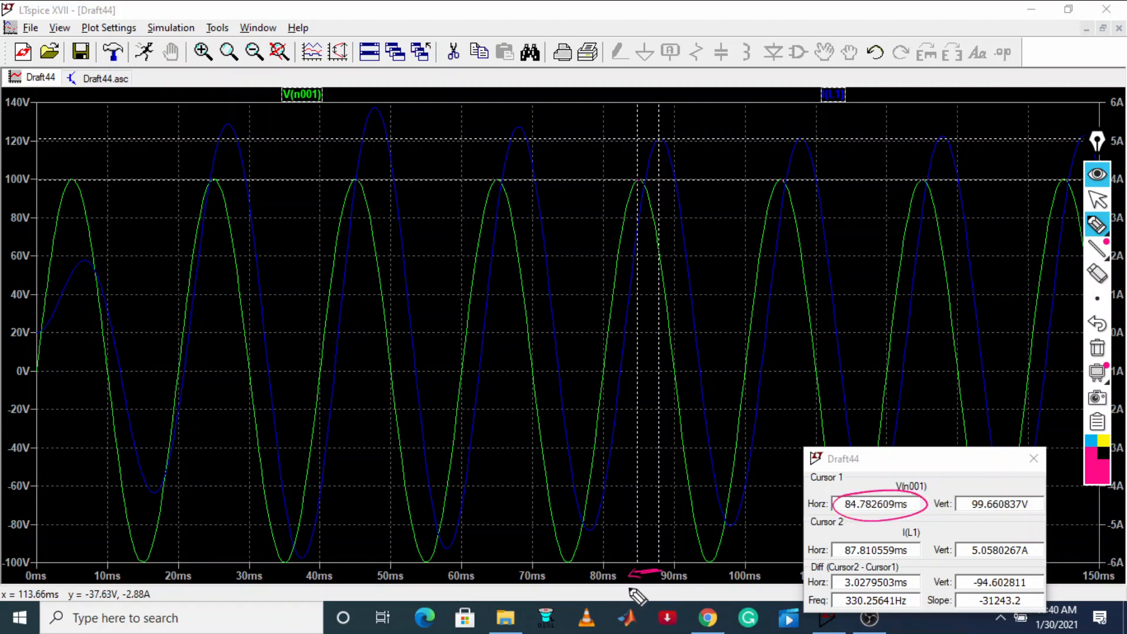
mouse_move(852, 549)
mouse_down()
mouse_move(845, 564)
mouse_move(878, 541)
mouse_move(933, 602)
mouse_move(874, 575)
mouse_up()
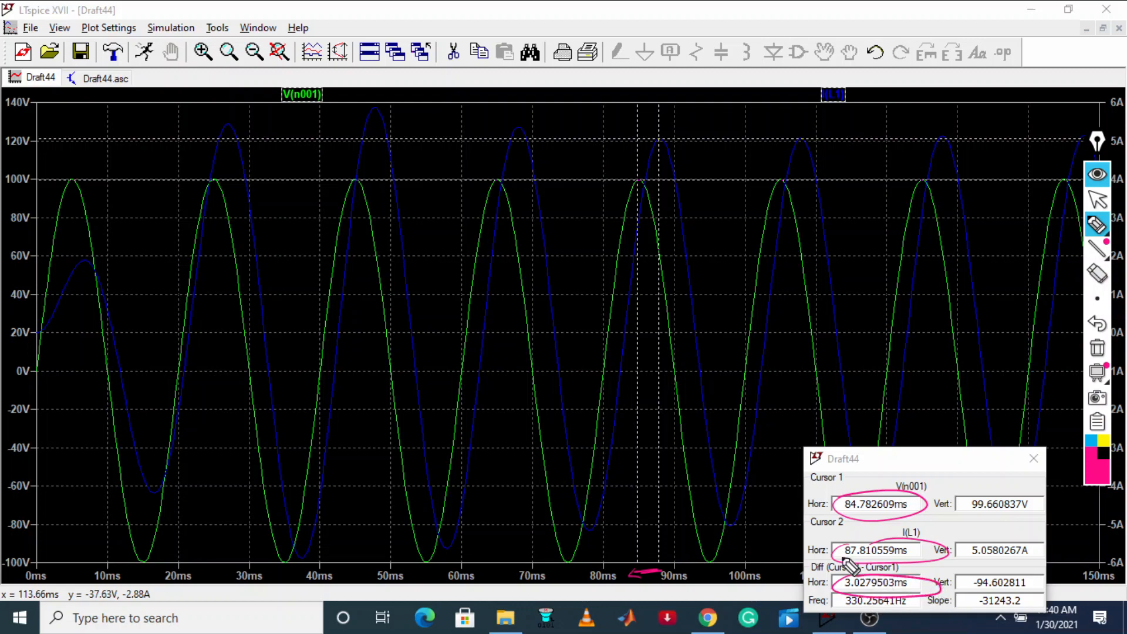
Handwrite the 3.02 ms delay with an underline, the 50 Hz frequency, and the relation of 0.02 to 360 over the plot
drag(151, 332, 241, 284)
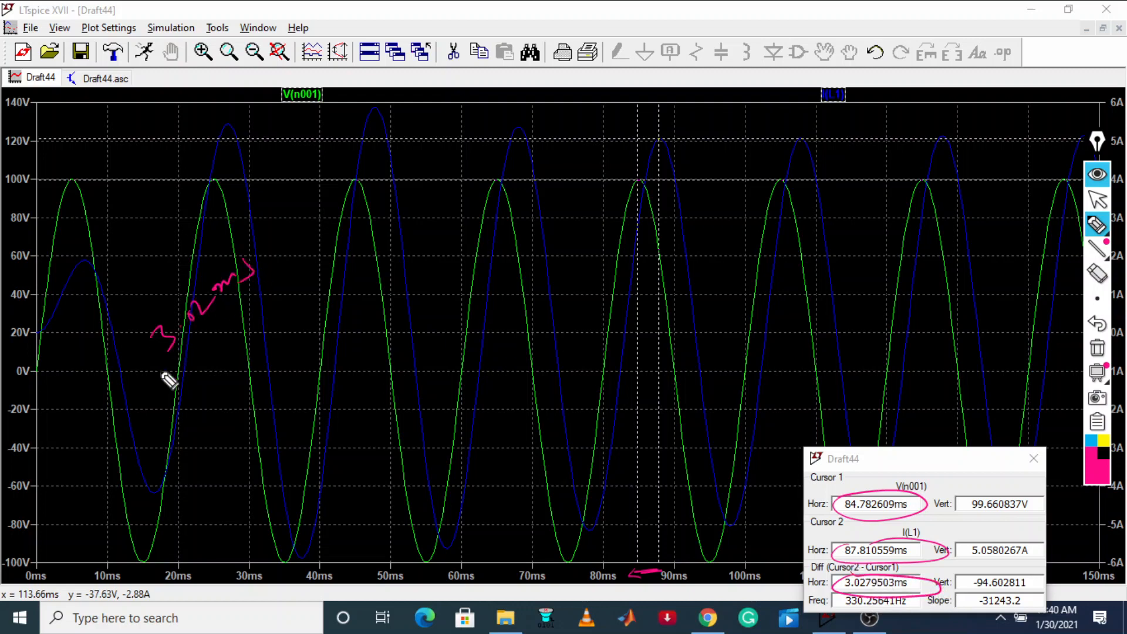
drag(150, 383, 303, 263)
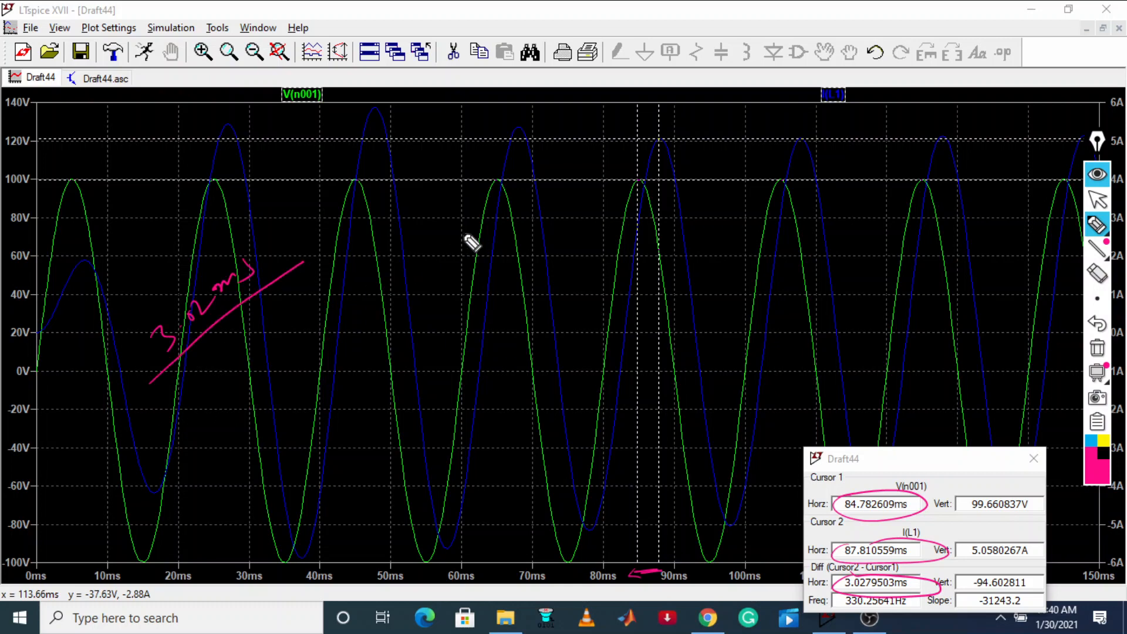
mouse_move(414, 206)
mouse_down()
mouse_move(424, 216)
mouse_move(457, 198)
mouse_move(485, 206)
mouse_up()
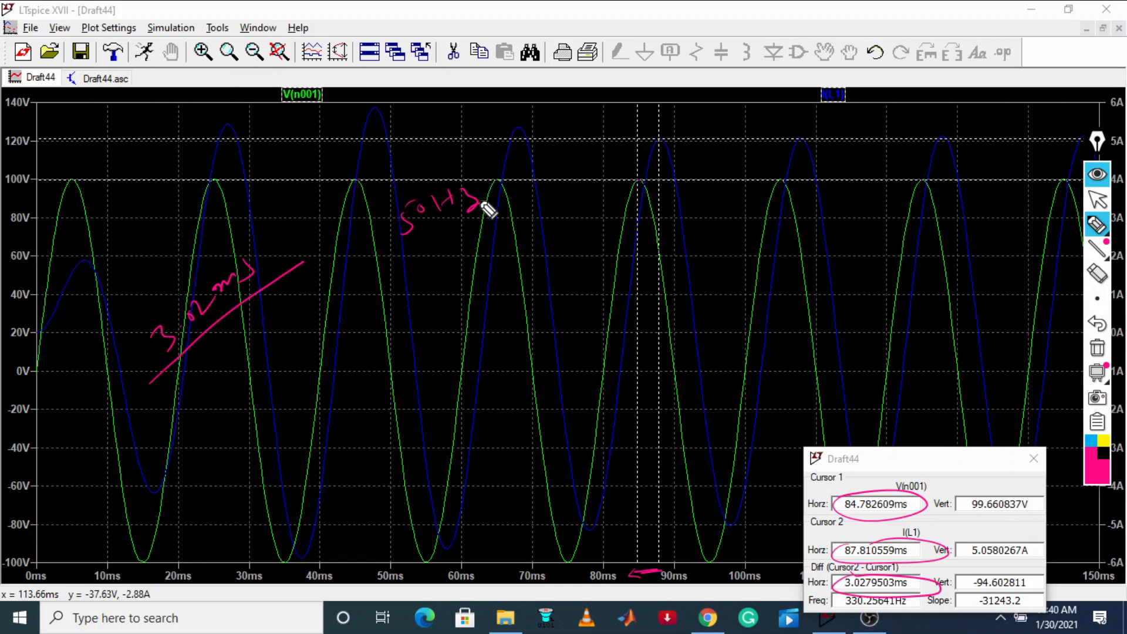
mouse_move(261, 409)
mouse_down()
mouse_move(267, 420)
mouse_move(257, 402)
mouse_move(293, 377)
mouse_move(315, 379)
mouse_move(415, 325)
mouse_move(446, 280)
mouse_up()
click(278, 389)
drag(304, 419, 312, 443)
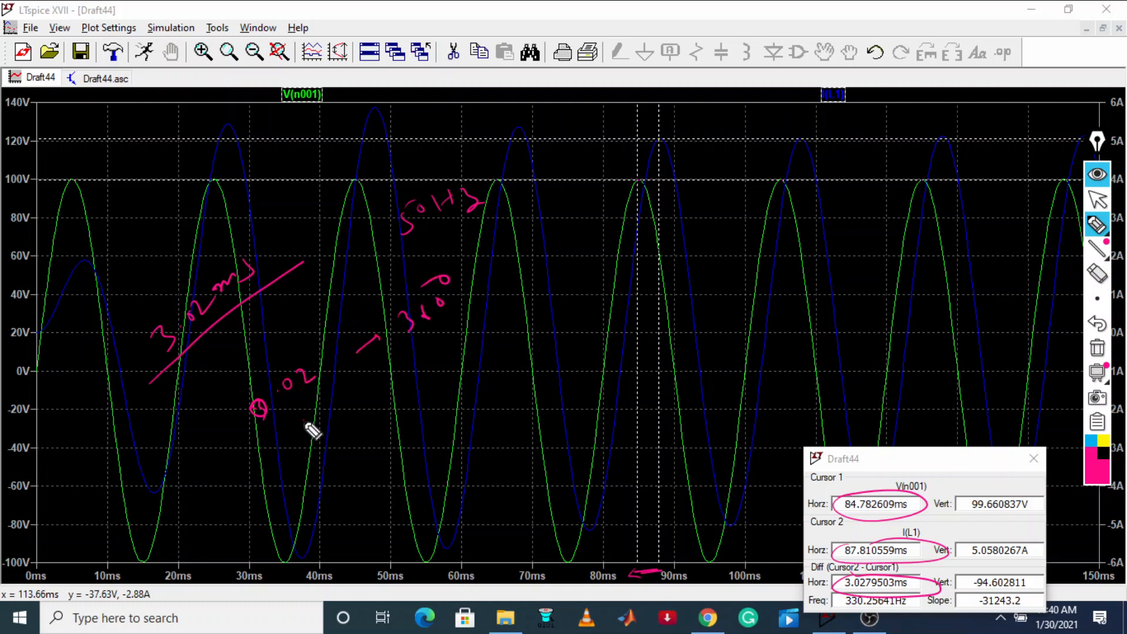
Handwrite the phase angle calculation 360 / 0.02 × 3.02 × 10^-3 over the plot
drag(400, 375, 448, 368)
drag(404, 406, 505, 337)
mouse_move(439, 401)
mouse_down()
mouse_move(435, 415)
mouse_move(503, 380)
mouse_up()
click(449, 397)
mouse_move(509, 340)
mouse_down()
mouse_move(534, 302)
mouse_move(583, 276)
mouse_move(622, 231)
mouse_up()
drag(612, 221, 620, 217)
drag(629, 200, 638, 220)
Circle the 3.02 ms note and the cursor gap on the time axis, and handwrite the phase angle result 54.36
mouse_move(257, 235)
mouse_down()
mouse_move(138, 322)
mouse_move(258, 228)
mouse_up()
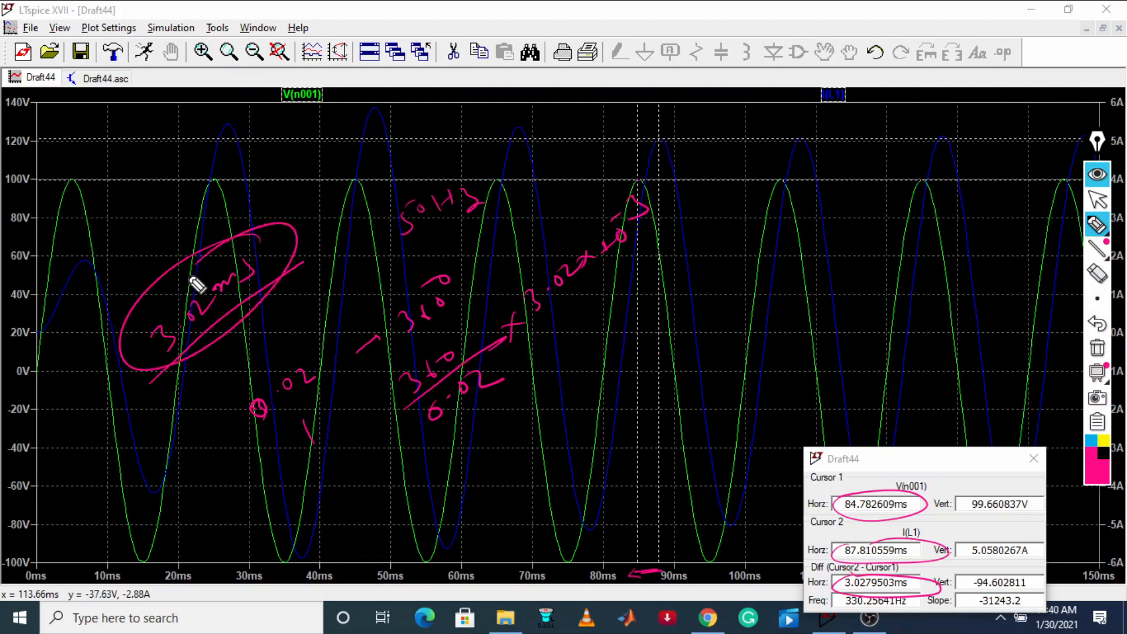
mouse_move(645, 579)
mouse_down()
mouse_move(663, 574)
mouse_move(643, 566)
mouse_up()
mouse_move(590, 351)
mouse_down()
mouse_move(694, 287)
mouse_move(705, 297)
mouse_up()
drag(711, 269, 726, 289)
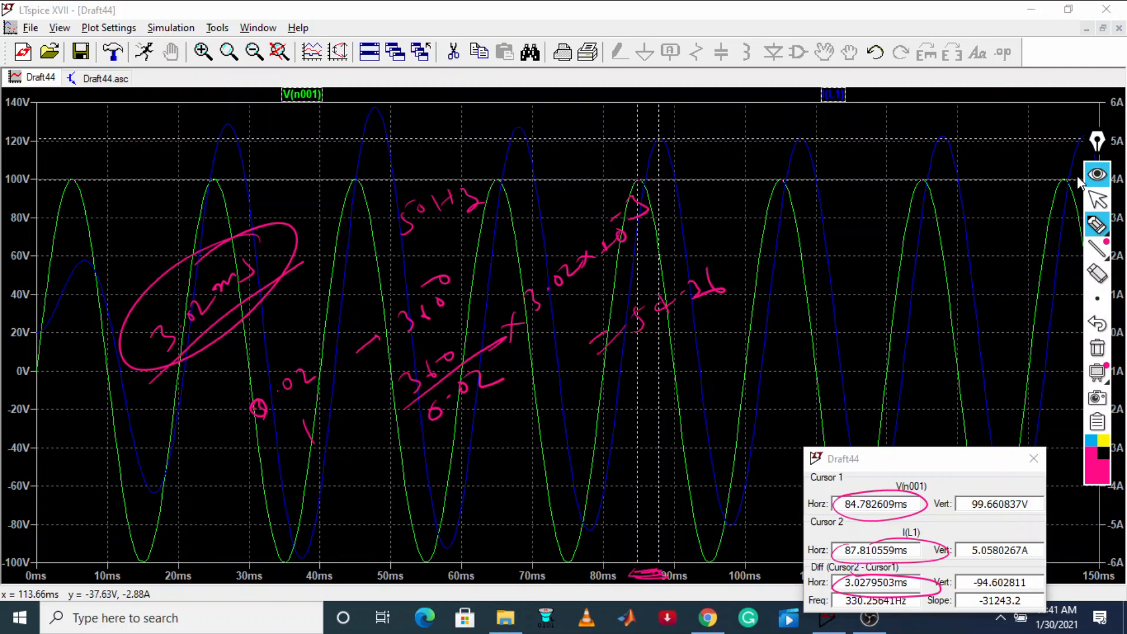
click(1097, 202)
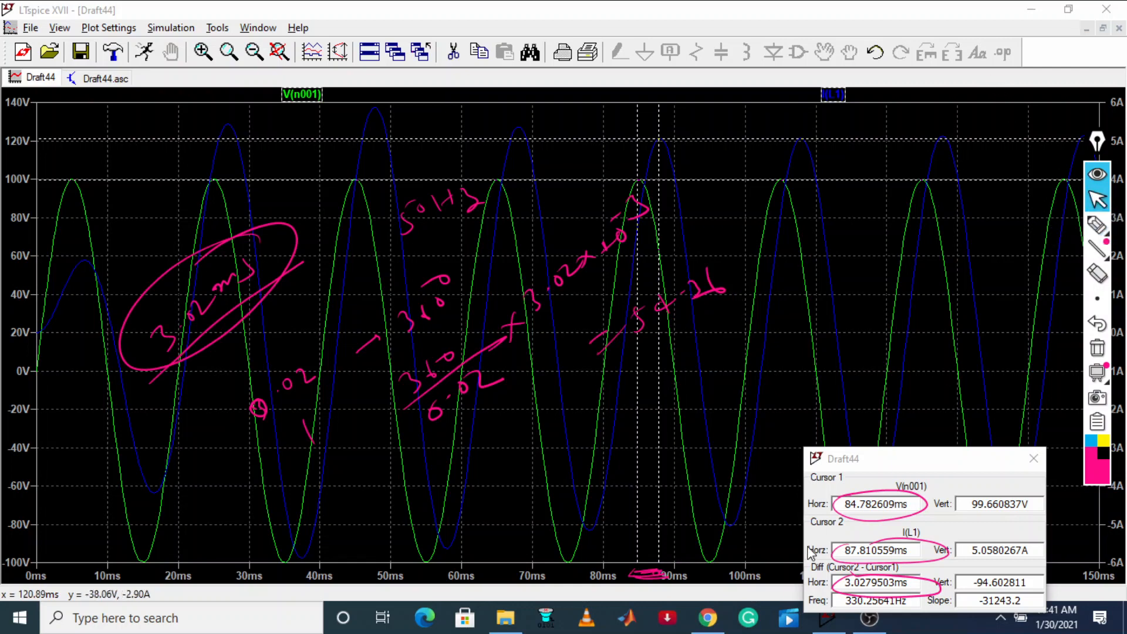
Switch to Chrome to compare the calculated power factor and phase angle with the handwritten result, and return to LTspice
click(708, 618)
scroll(309, 352, down, 4)
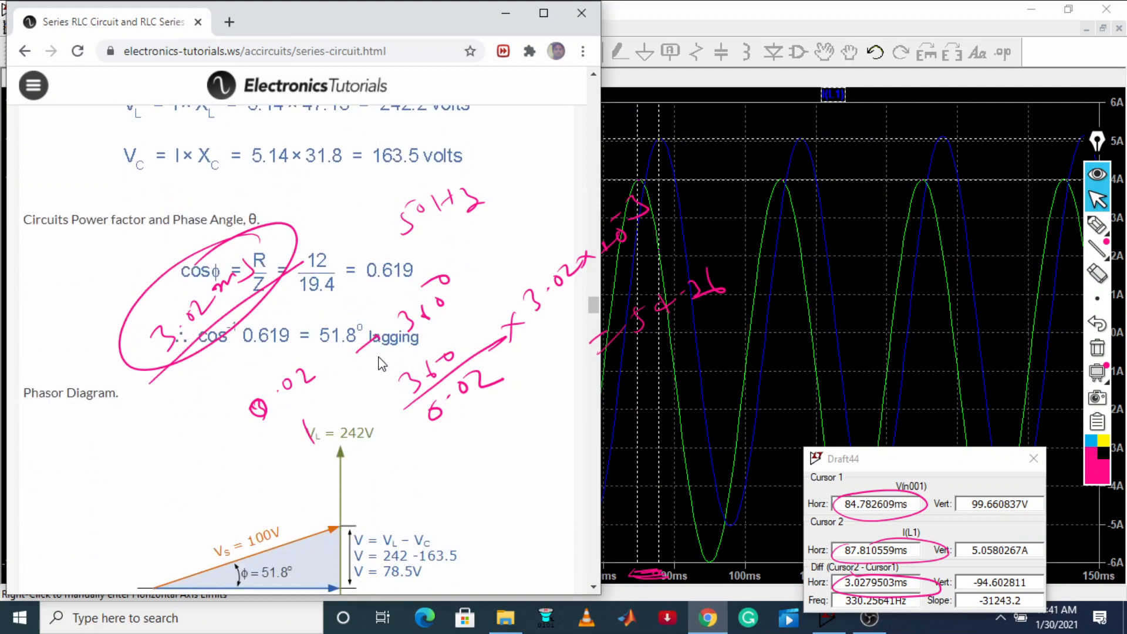
click(644, 293)
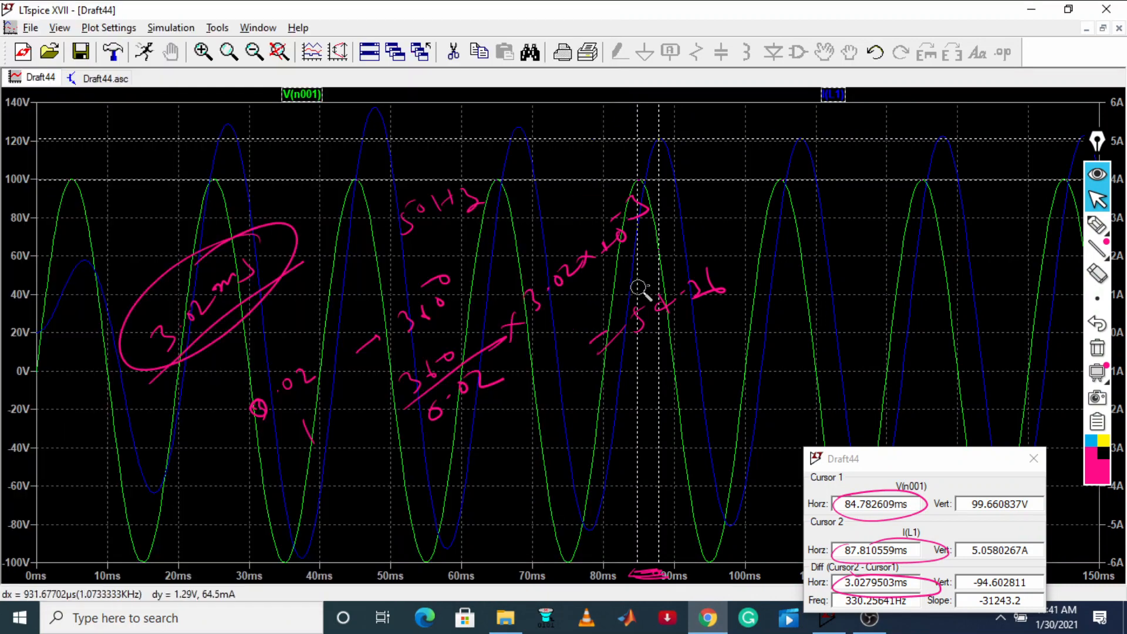
scroll(644, 301, up, 10)
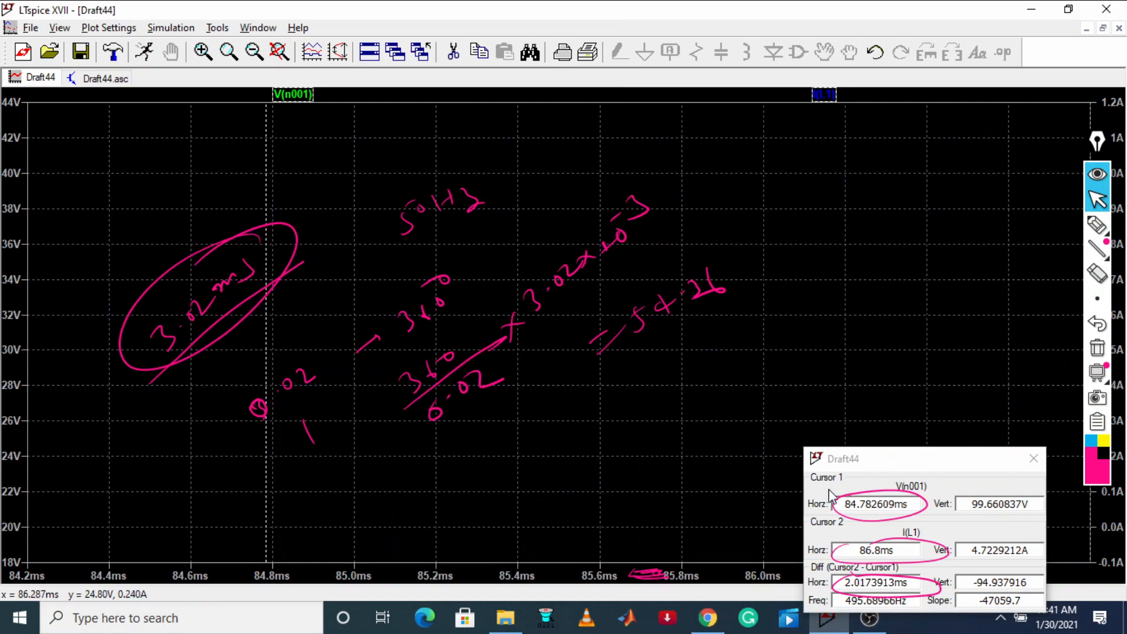
click(707, 618)
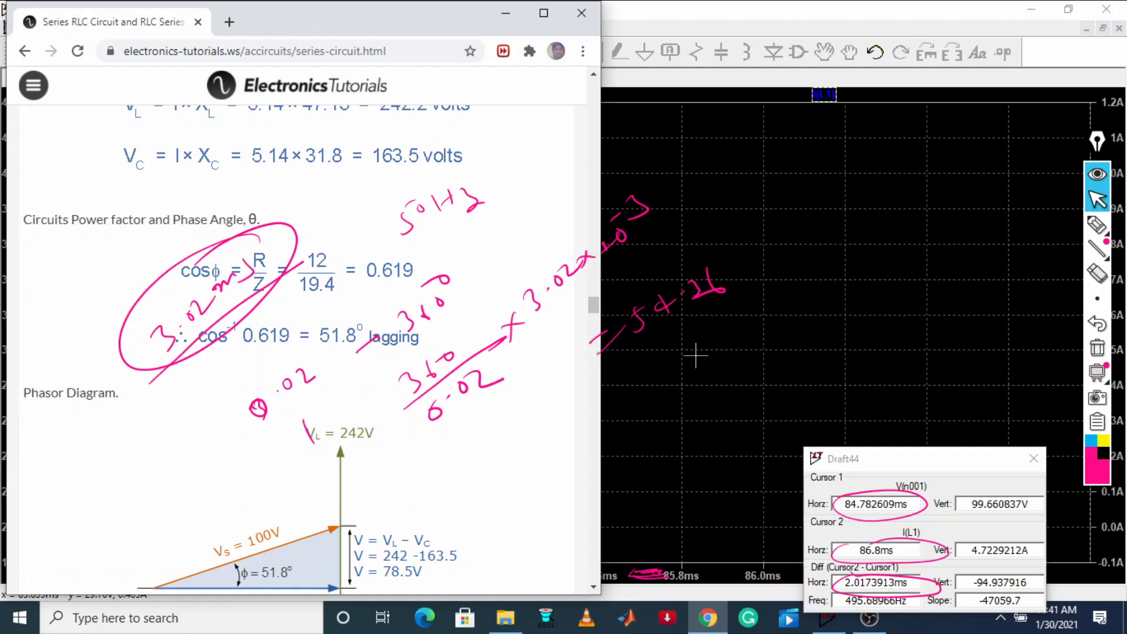
click(787, 23)
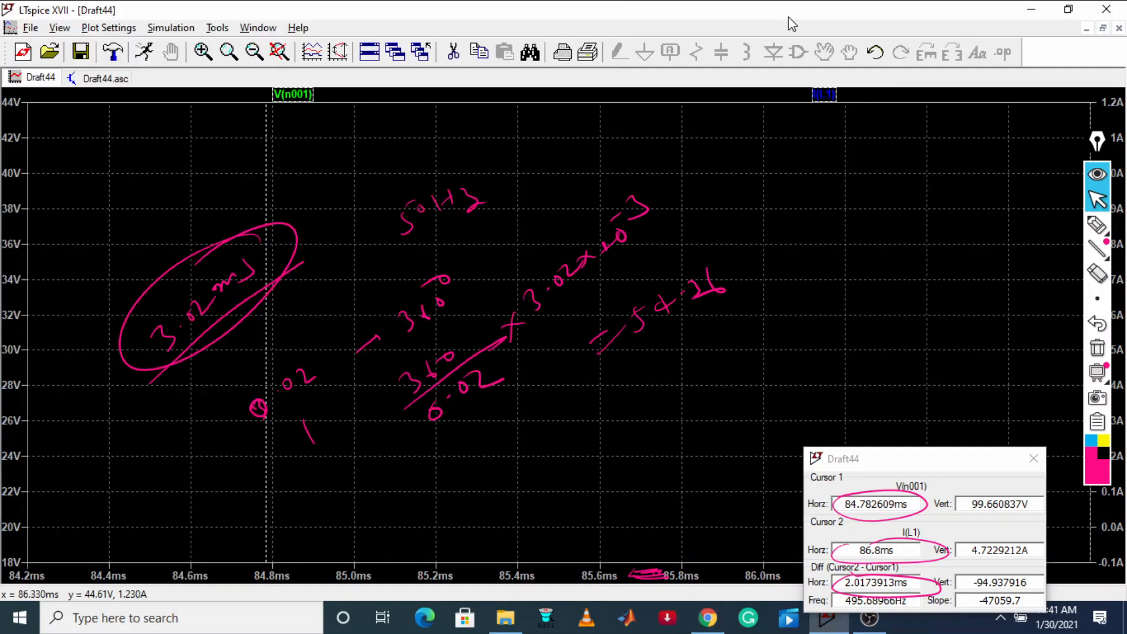
Show the Draft44.asc schematic and close the floating cursor readout window
click(106, 79)
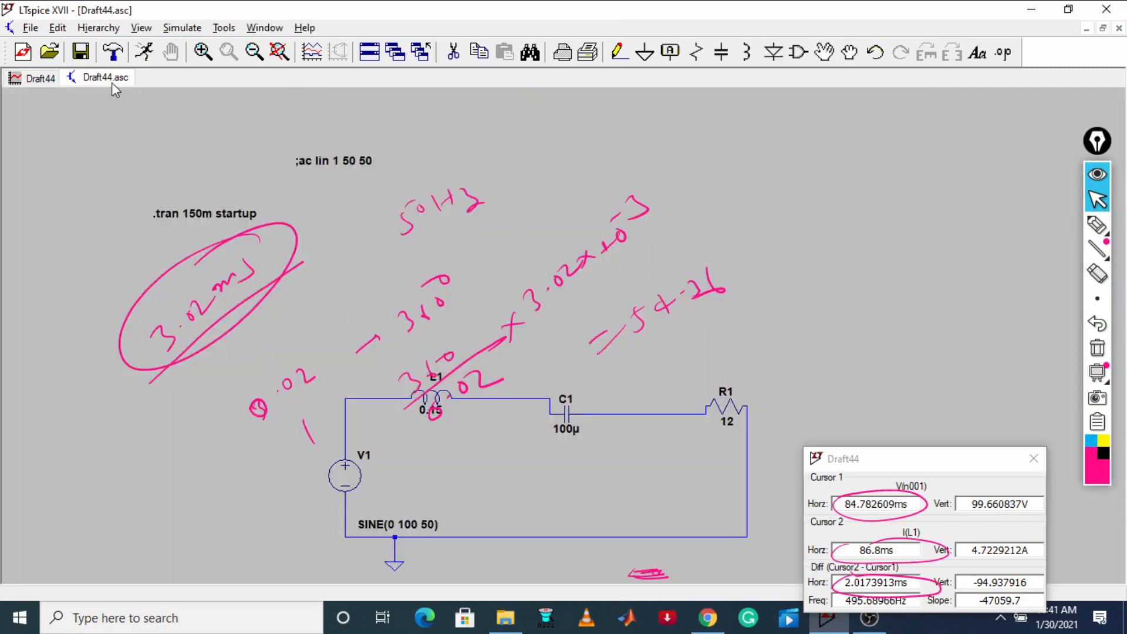
click(1002, 622)
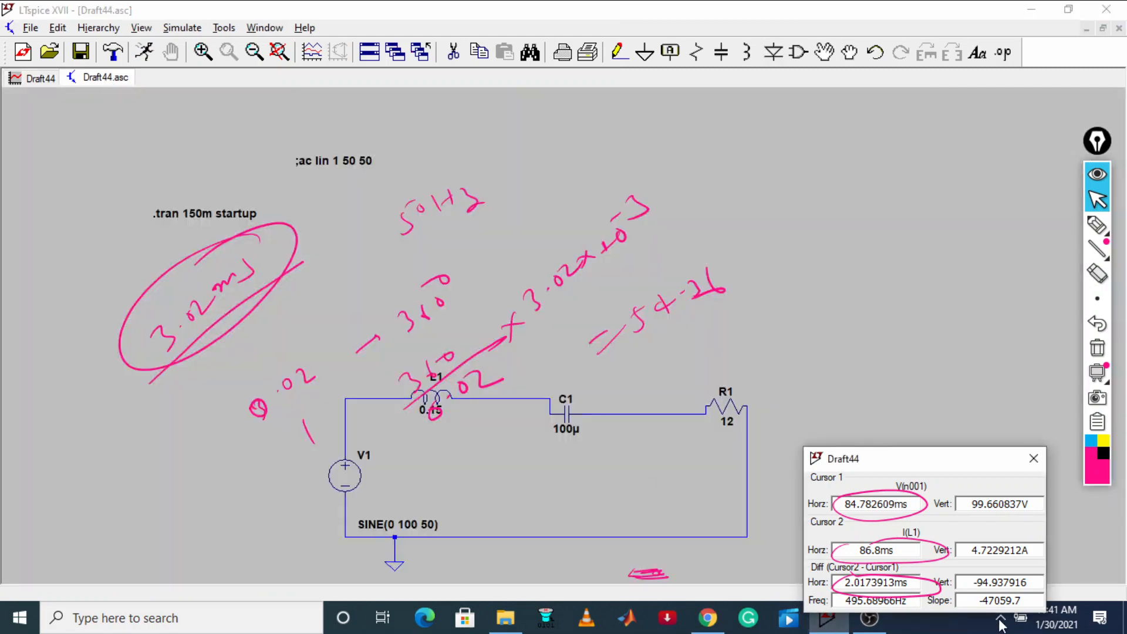
drag(969, 463, 724, 387)
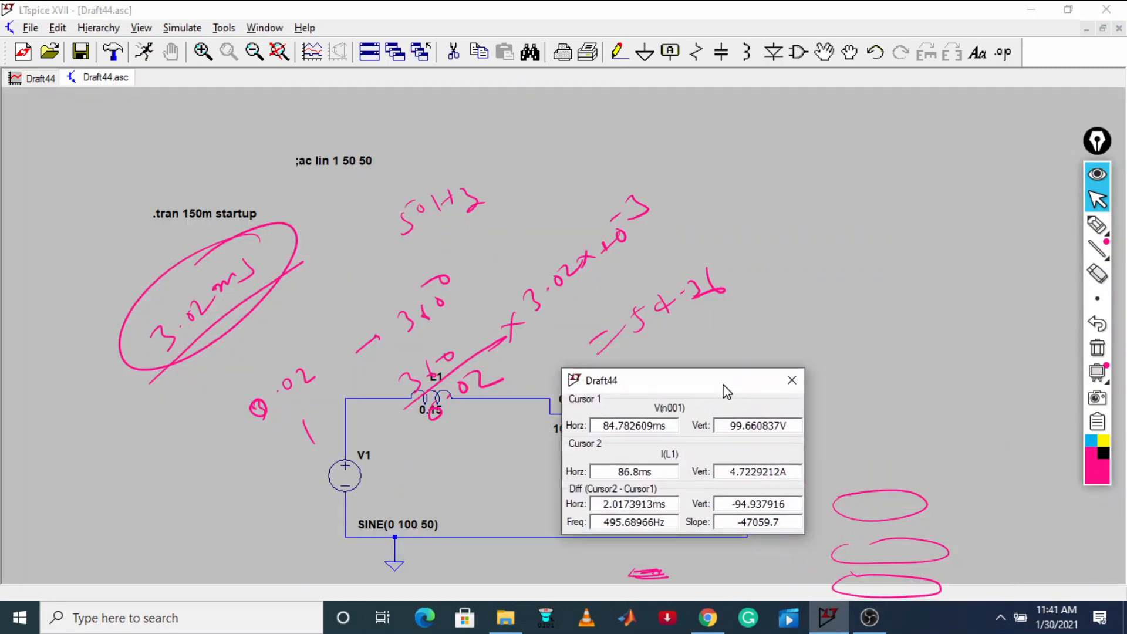
click(787, 381)
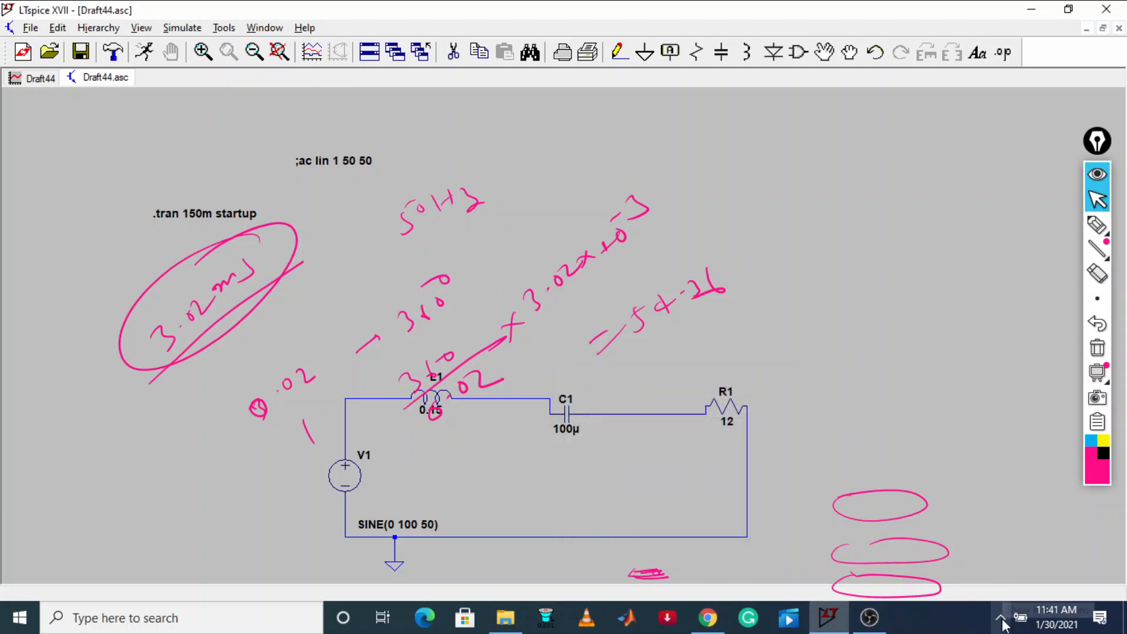
right_click(1005, 624)
click(1000, 617)
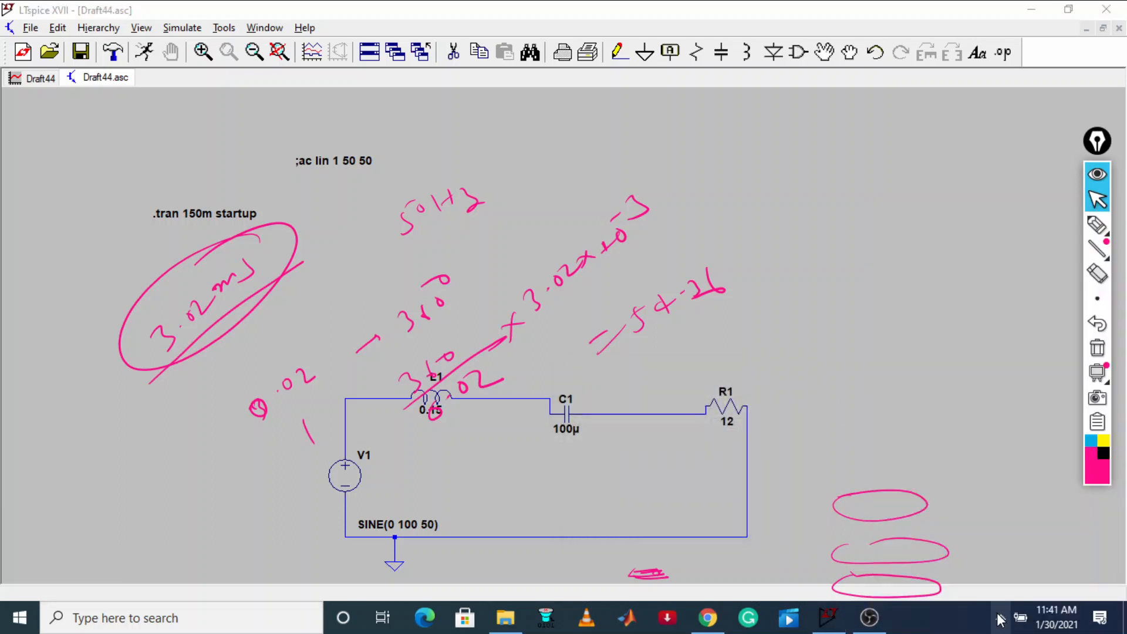
click(1000, 617)
right_click(952, 552)
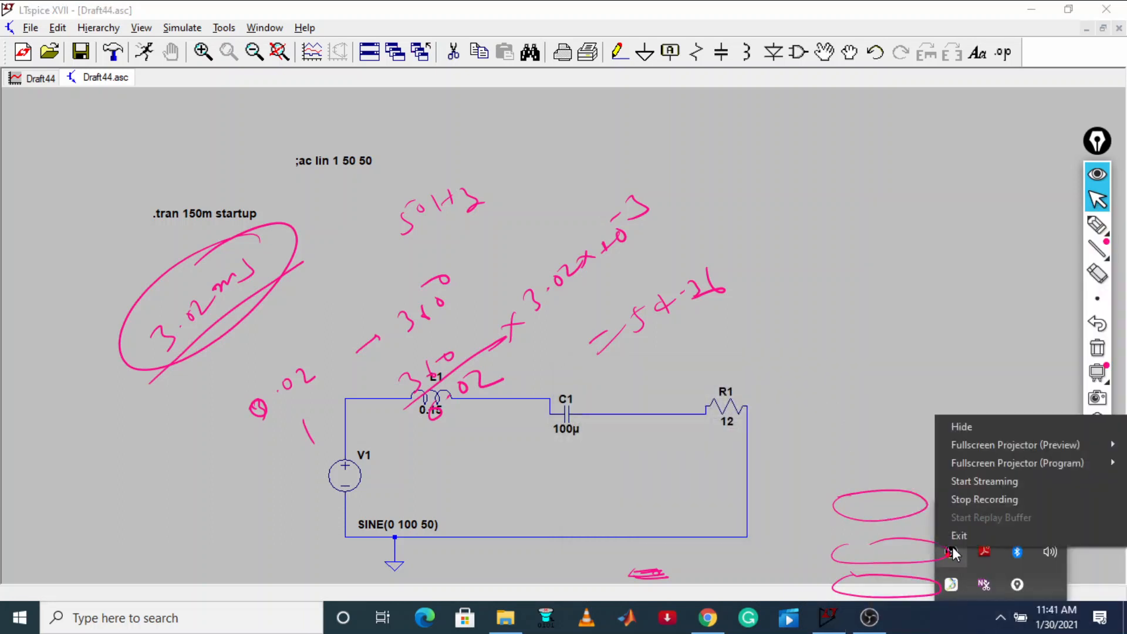